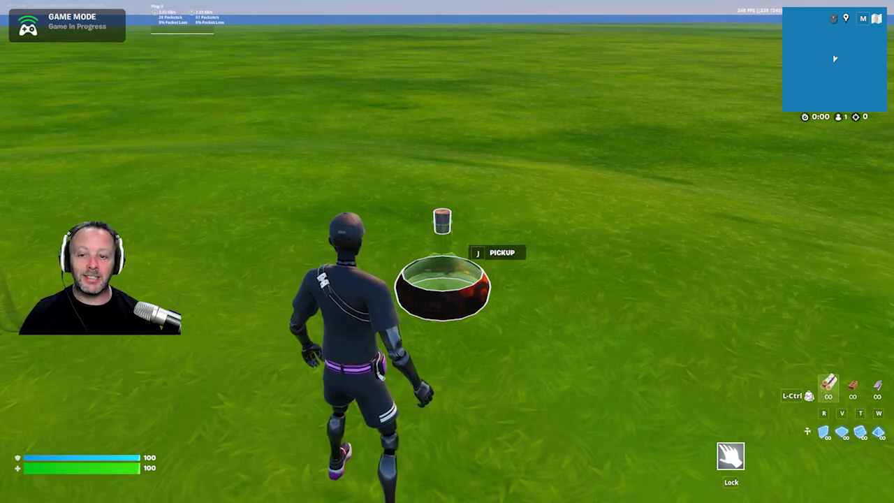
Pick up the potion bottle in the running game, carry it across the grass and throw it.
{"action": "key", "text": "j"}
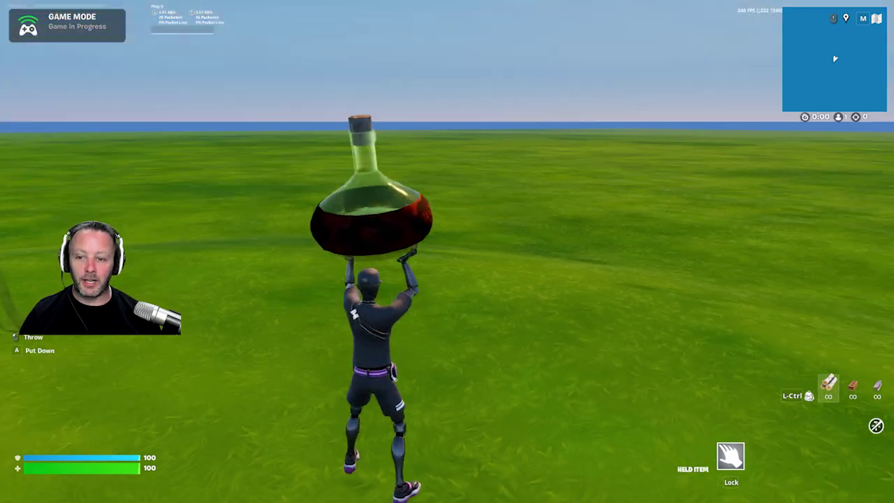
{"action": "key", "text": "w"}
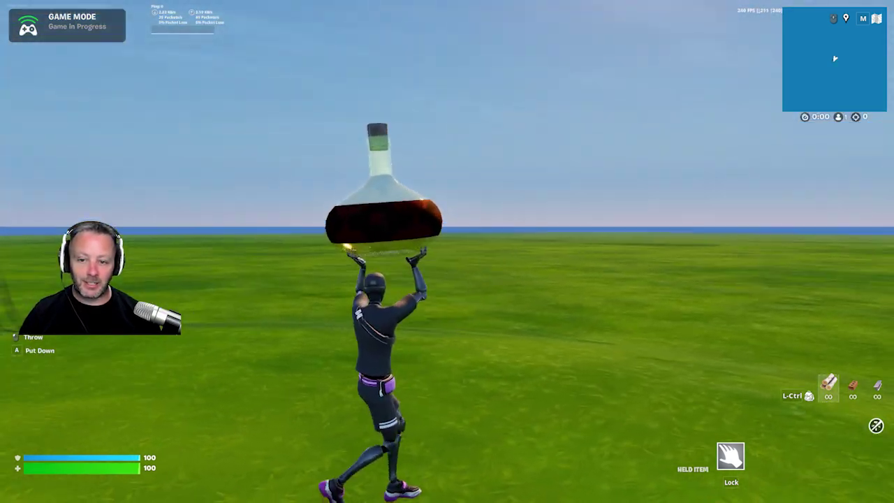
{"action": "key", "text": "w"}
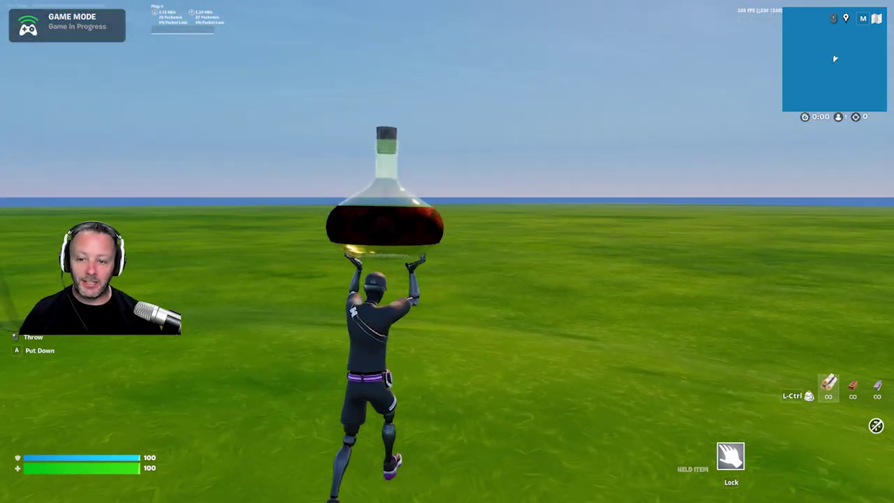
{"action": "key", "text": "j"}
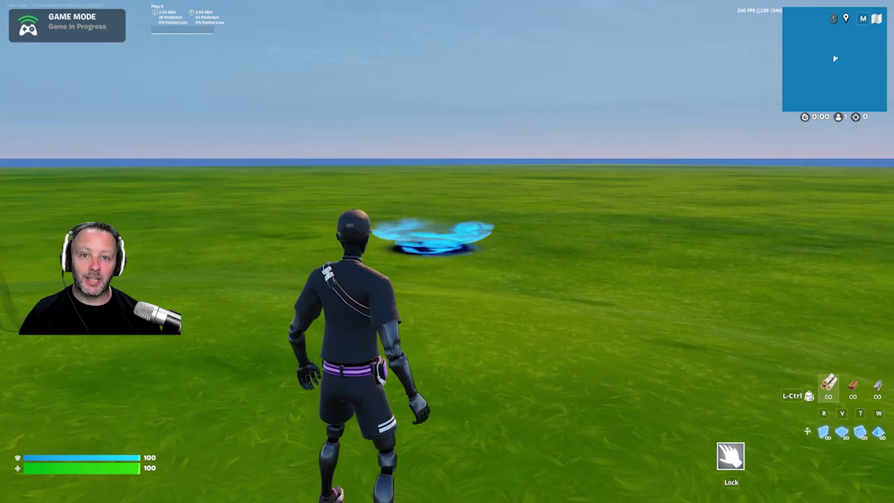
Walk around the field in the running game and look at the armored transport vehicle.
{"action": "key", "text": "w"}
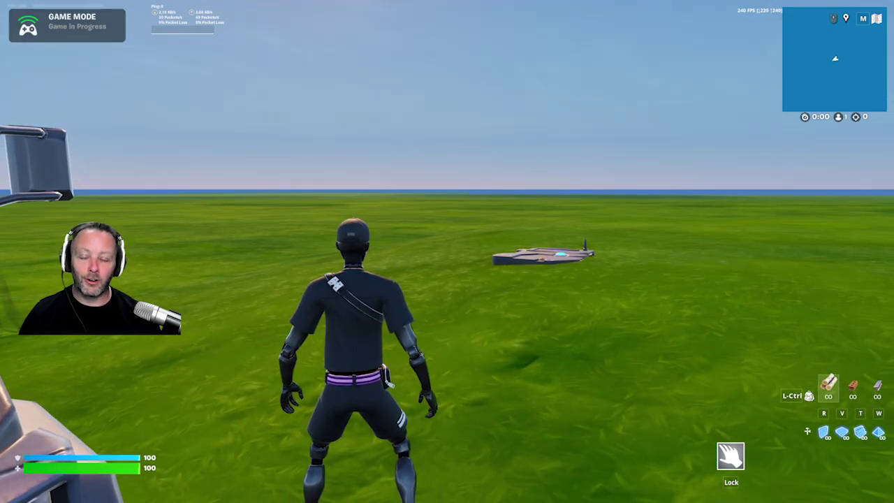
{"action": "key", "text": "e"}
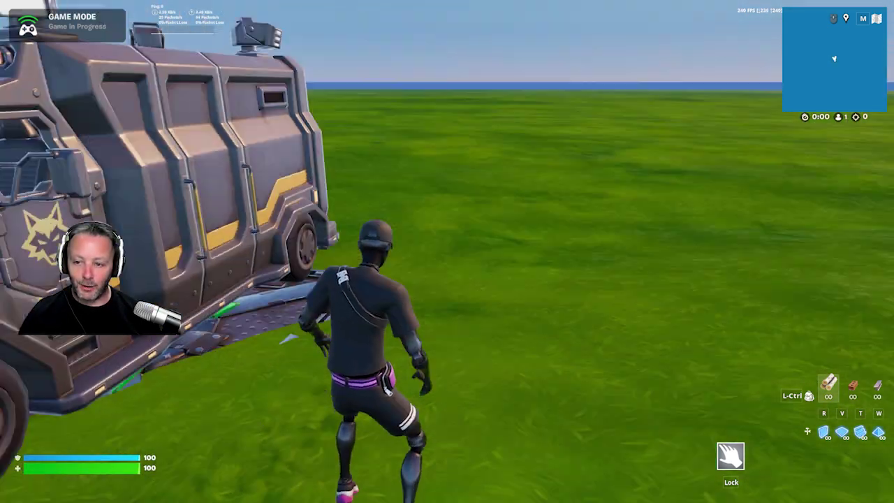
{"action": "key", "text": "w"}
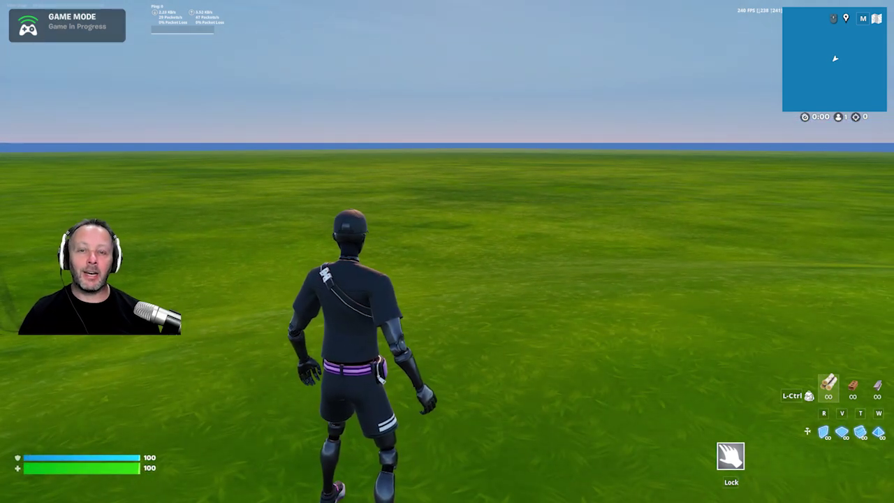
Return to the potion bottle in the running game, throw it again and run towards the blue portal effect.
{"action": "key", "text": "w"}
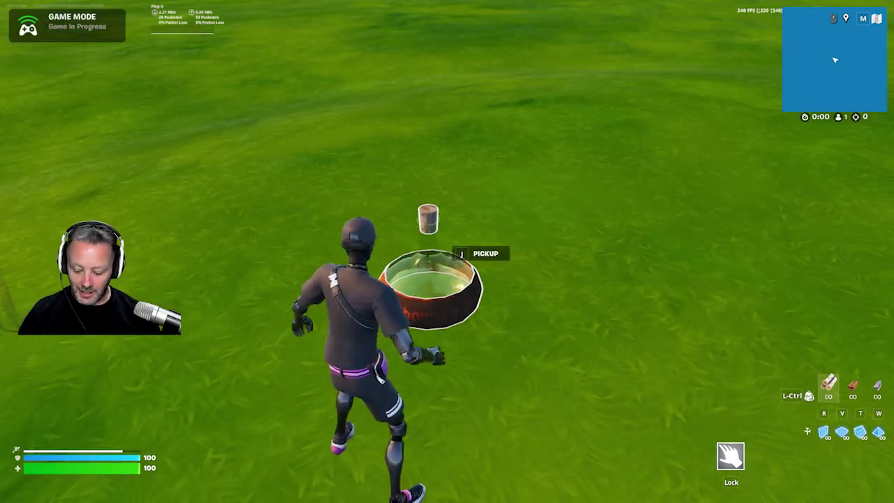
{"action": "key", "text": "e"}
{"action": "mouse_move", "coordinate": [447, 252]}
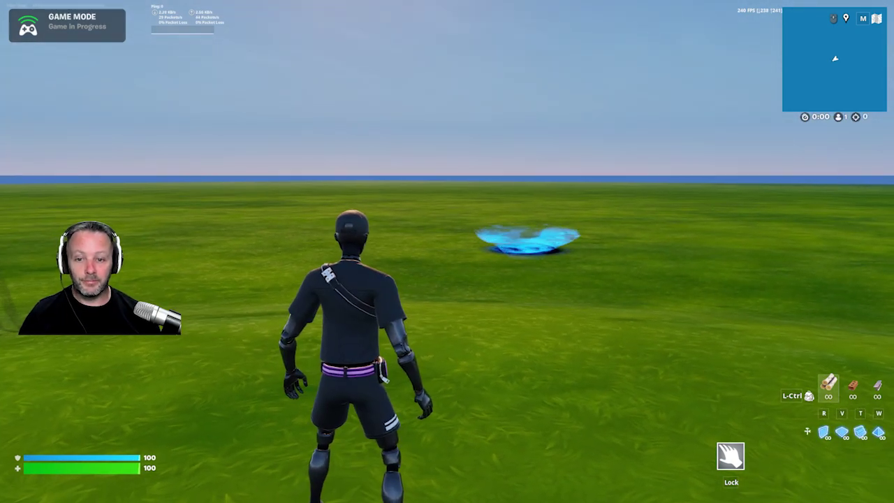
{"action": "key", "text": "w"}
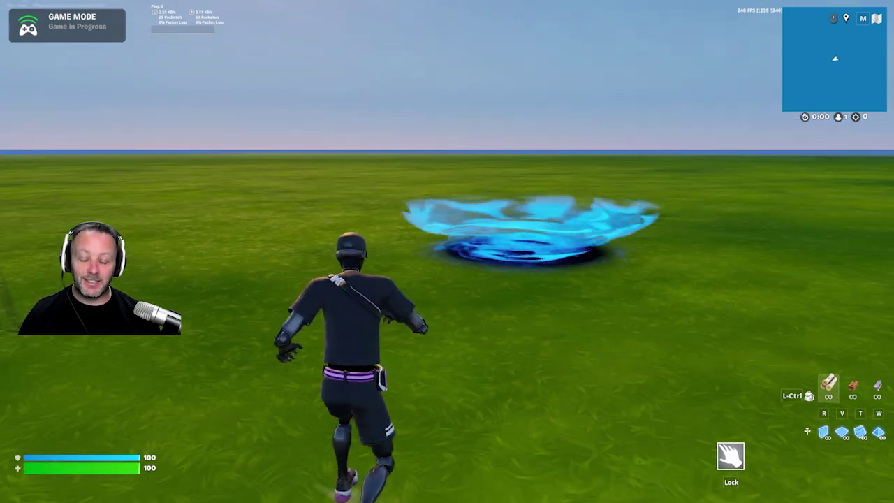
{"action": "key", "text": "ctrl"}
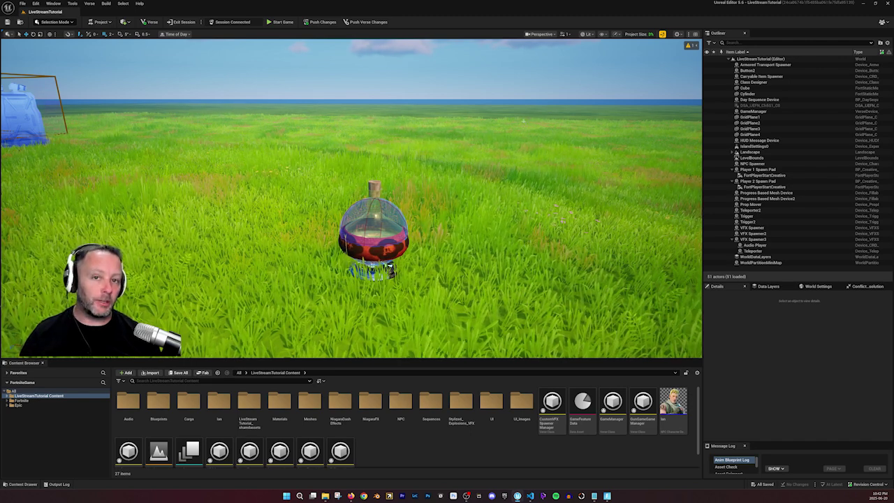
Search Fortnite's Devices folder for "carry" and place a Carryable Item Spawner beside the existing potion spawner.
{"action": "left_click", "coordinate": [7, 400]}
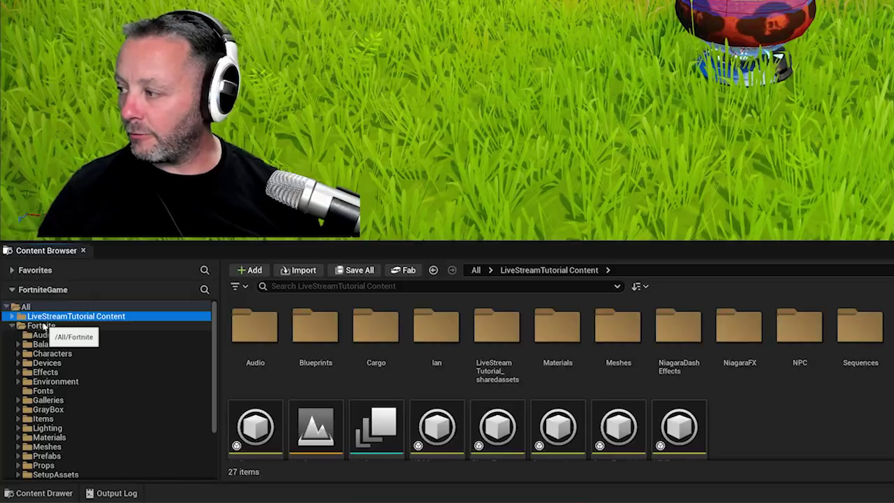
{"action": "left_click", "coordinate": [62, 364]}
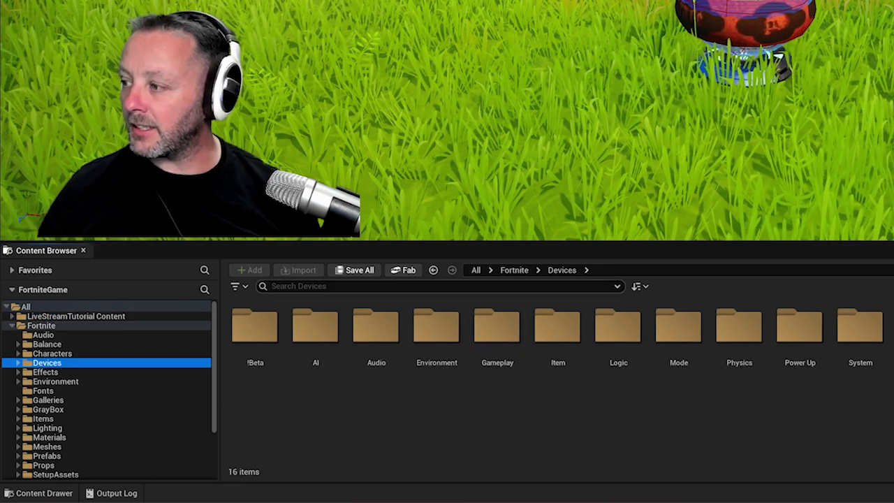
{"action": "type", "text": "carry"}
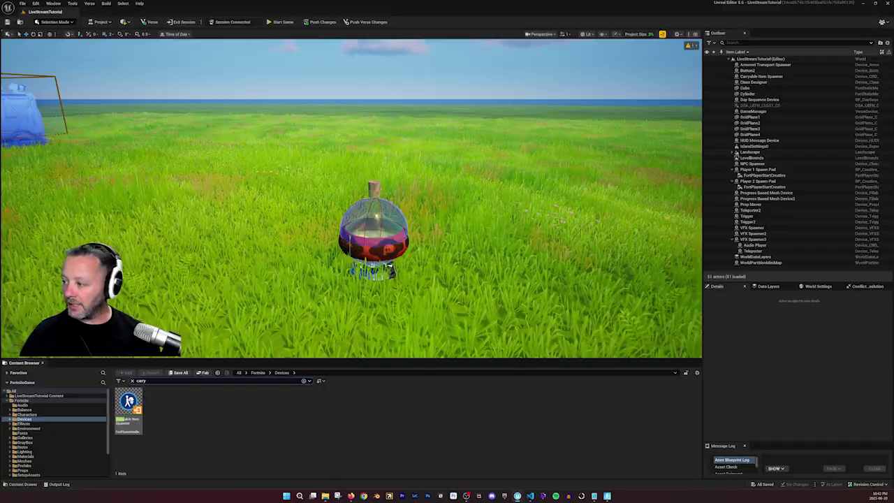
{"action": "left_click_drag", "start_coordinate": [128, 407], "coordinate": [517, 320]}
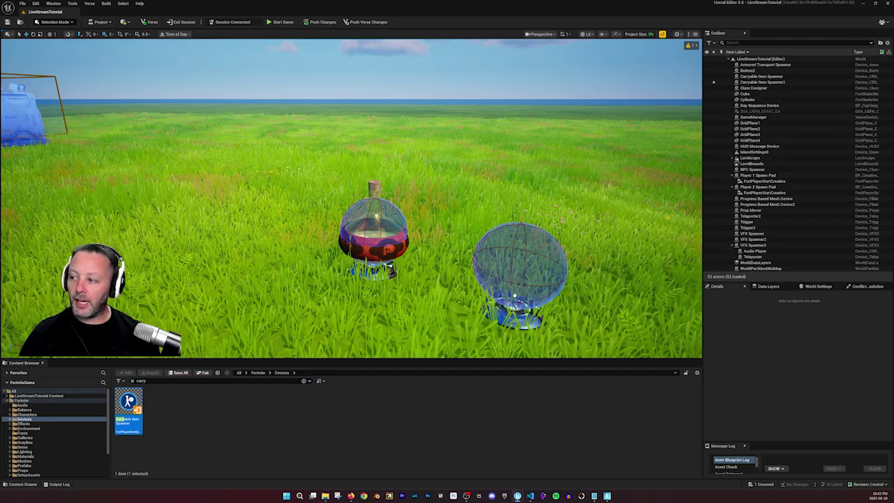
{"action": "left_click", "coordinate": [518, 289]}
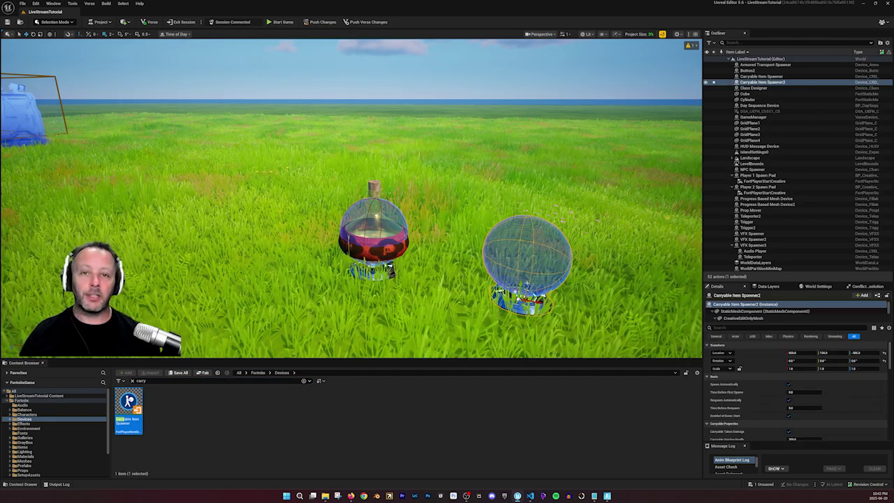
{"action": "right_click_drag", "start_coordinate": [517, 289], "coordinate": [539, 288]}
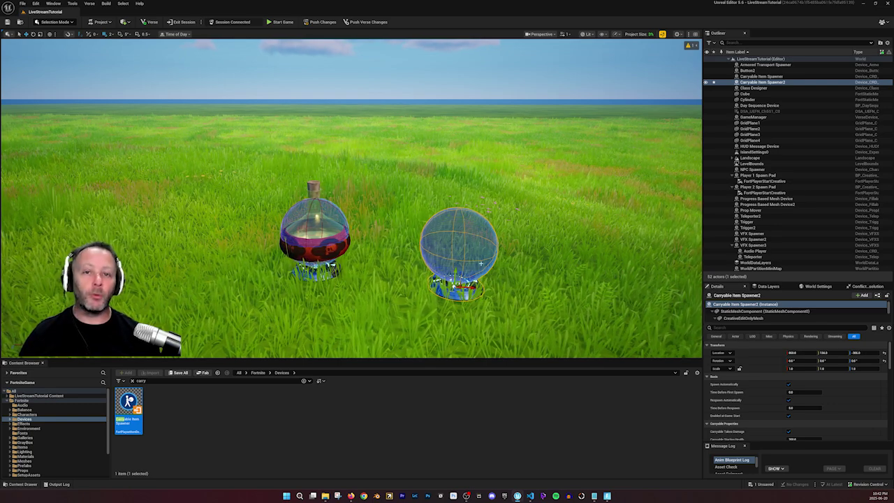
Place the SM_KB3D_ECI_PropPotion_L_Main mesh from the project's Cargo Geometry folder in the grass near the two spawners.
{"action": "key", "text": "w"}
{"action": "right_click_drag", "start_coordinate": [391, 227], "coordinate": [382, 230]}
{"action": "key", "text": "s"}
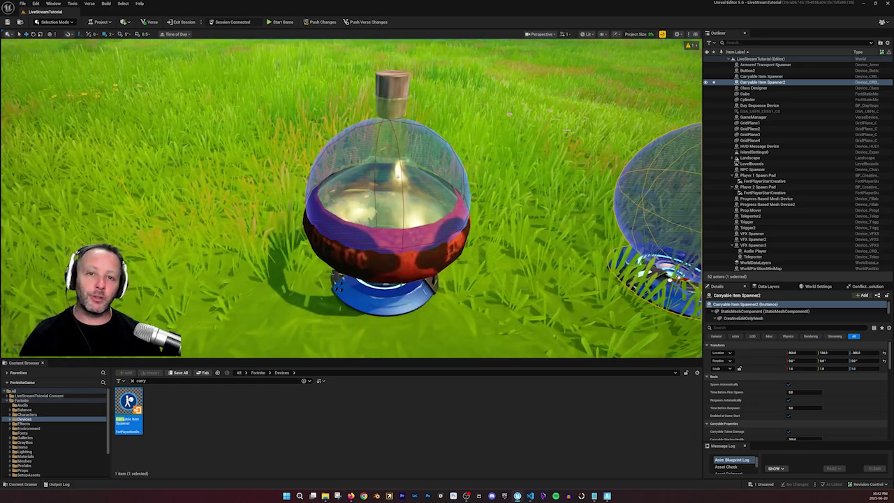
{"action": "right_click_drag", "start_coordinate": [382, 230], "coordinate": [380, 224]}
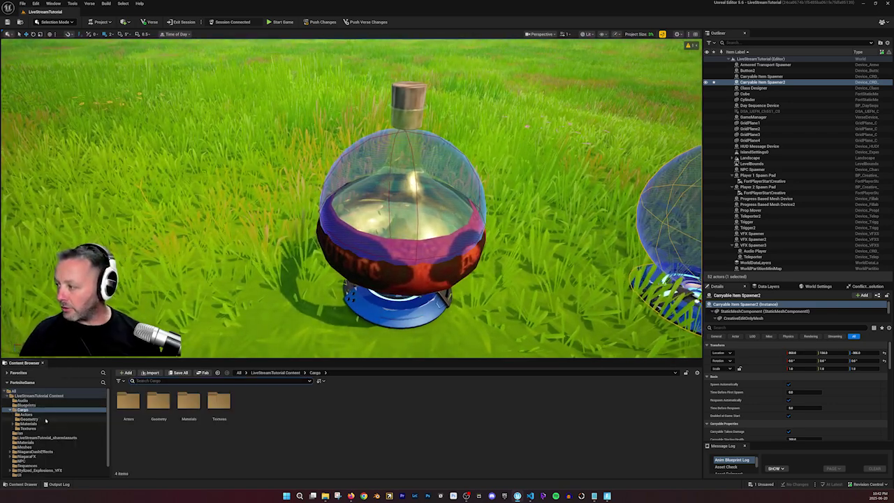
{"action": "left_click", "coordinate": [46, 419]}
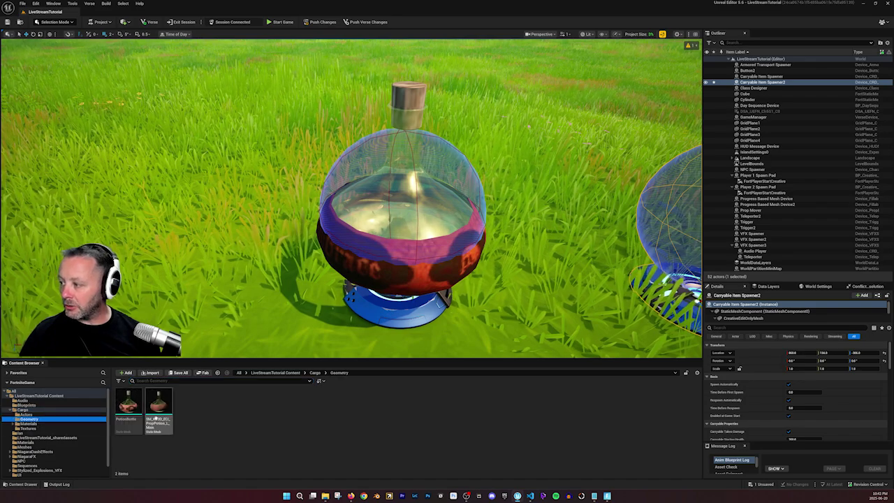
{"action": "right_click_drag", "start_coordinate": [349, 230], "coordinate": [345, 223]}
{"action": "key", "text": "s"}
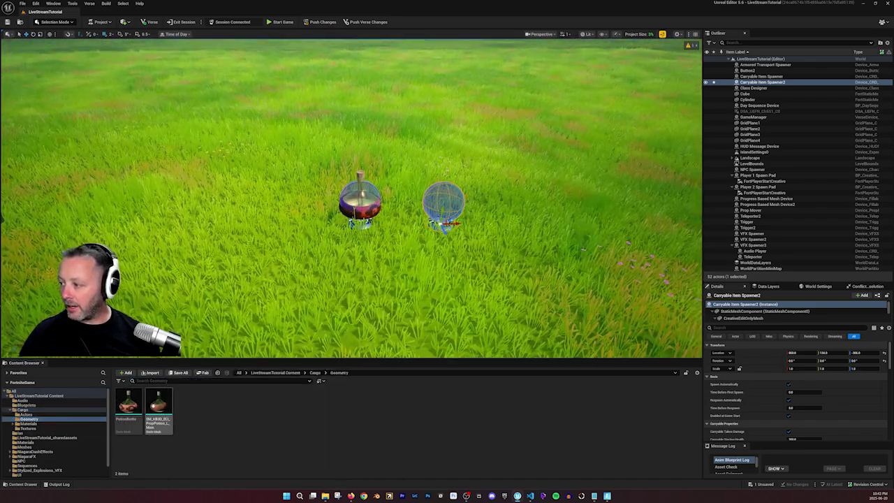
{"action": "left_click_drag", "start_coordinate": [204, 290], "coordinate": [203, 298]}
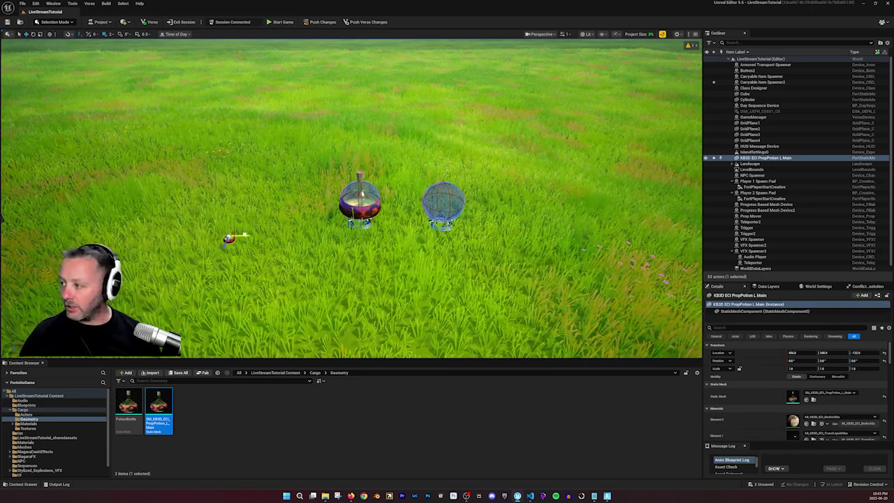
Place the PotionBottle mesh from the Geometry folder next to the small potion in the level.
{"action": "left_click", "coordinate": [129, 408]}
{"action": "left_click_drag", "start_coordinate": [129, 409], "coordinate": [250, 263]}
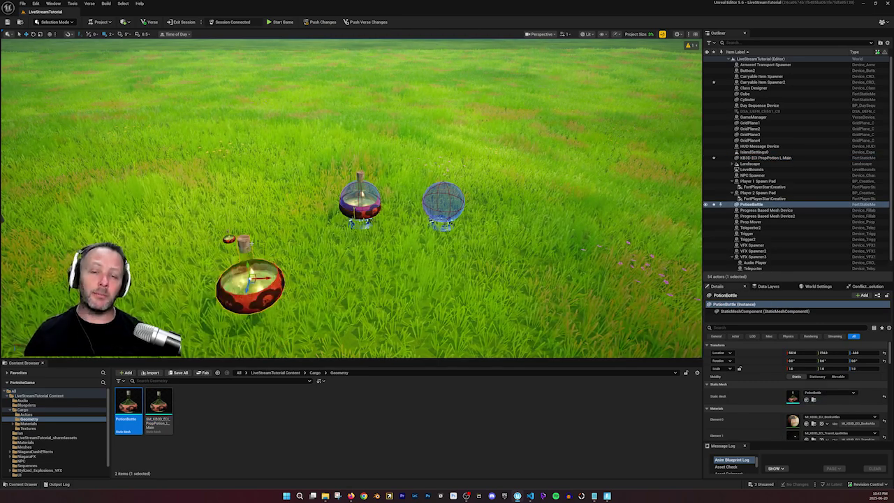
{"action": "right_click_drag", "start_coordinate": [317, 224], "coordinate": [328, 181]}
{"action": "key", "text": "w"}
{"action": "scroll", "coordinate": [317, 224], "scroll_direction": "down", "scroll_amount": 4}
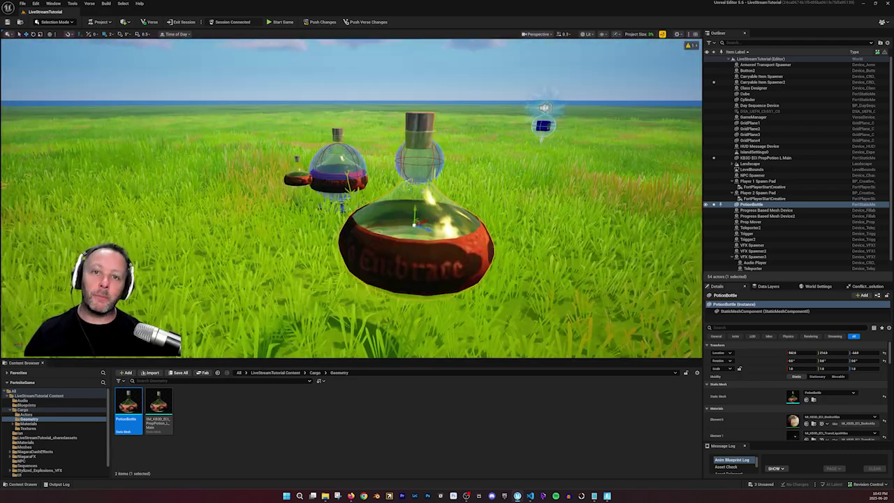
Examine the two placed potion meshes from several angles to compare their size.
{"action": "right_click_drag", "start_coordinate": [317, 224], "coordinate": [274, 243]}
{"action": "key", "text": "d"}
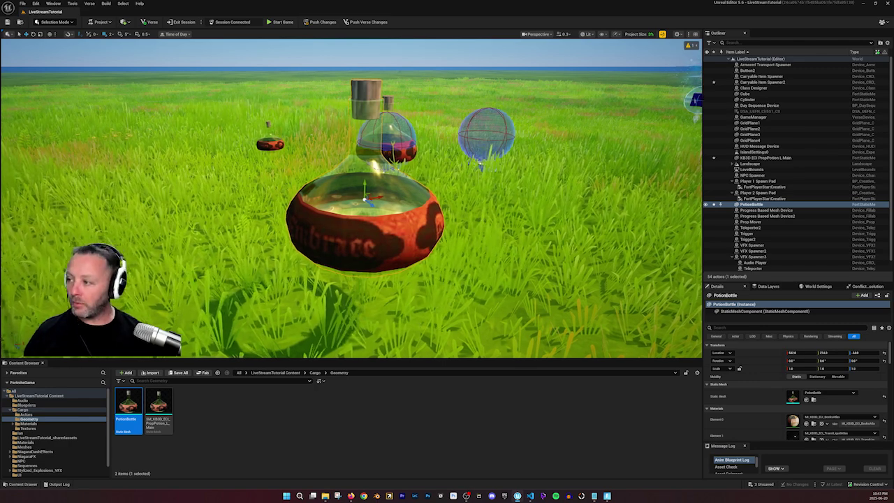
{"action": "key", "text": "a"}
{"action": "right_click_drag", "start_coordinate": [318, 224], "coordinate": [370, 219]}
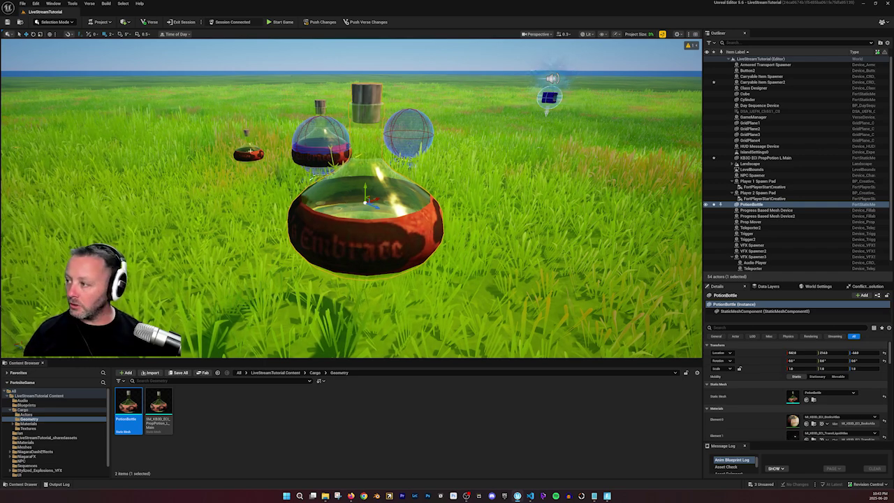
{"action": "left_click", "coordinate": [249, 155]}
{"action": "key", "text": "a"}
{"action": "right_click_drag", "start_coordinate": [249, 154], "coordinate": [310, 116]}
{"action": "key", "text": "w"}
{"action": "key", "text": "s"}
{"action": "right_click_drag", "start_coordinate": [310, 255], "coordinate": [333, 258]}
{"action": "left_click", "coordinate": [331, 258]}
{"action": "left_click_drag", "start_coordinate": [332, 258], "coordinate": [337, 277], "text": "alt"}
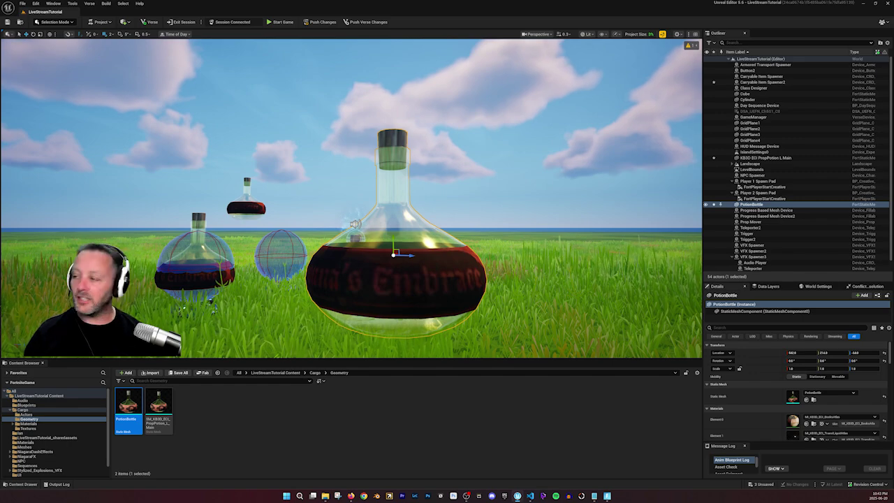
Select the small potion mesh and open the XForm tools in Modeling Mode.
{"action": "left_click", "coordinate": [246, 208]}
{"action": "right_click_drag", "start_coordinate": [246, 208], "coordinate": [231, 193]}
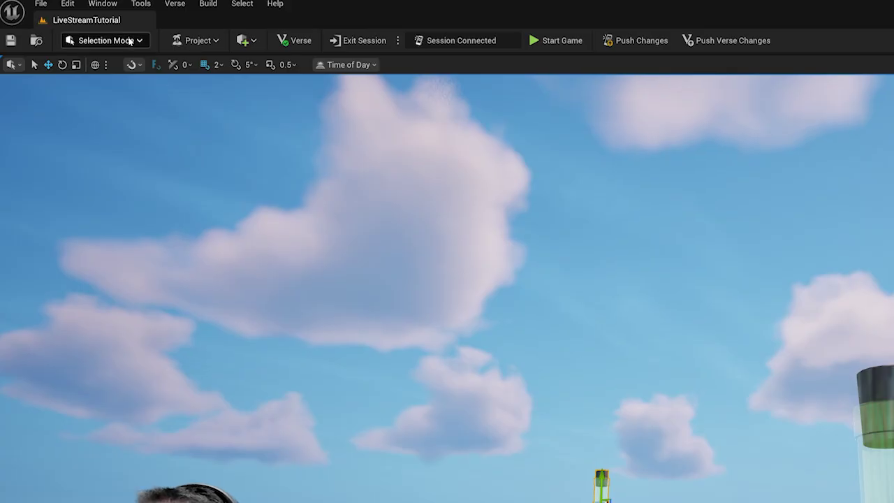
{"action": "left_click", "coordinate": [66, 22]}
{"action": "left_click", "coordinate": [62, 52]}
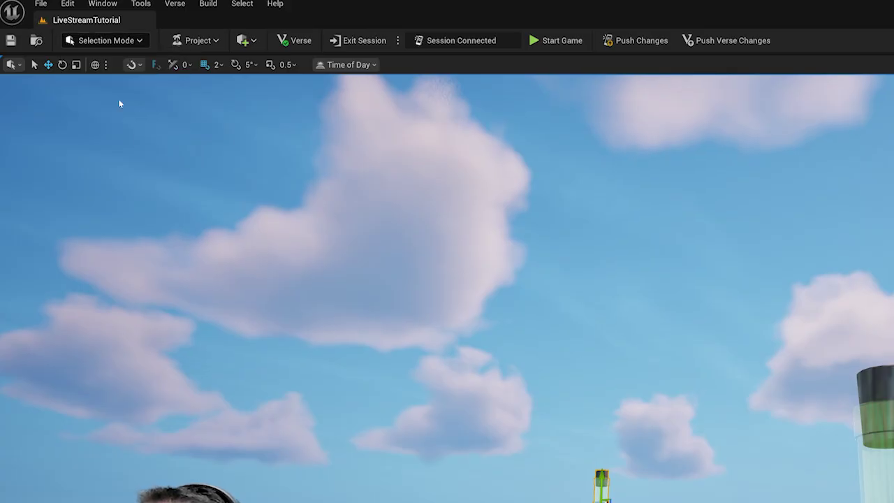
{"action": "left_click", "coordinate": [16, 180]}
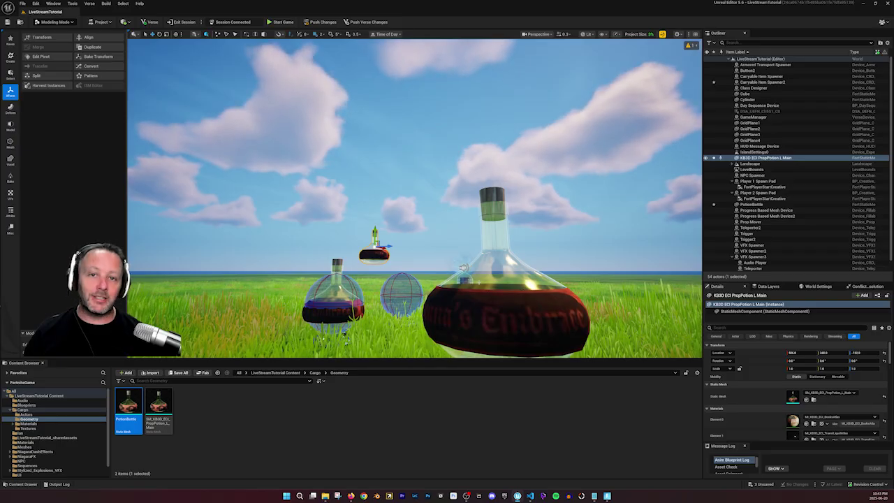
Set the Custom Mesh override of the new Carryable Item Spawner to PotionBottle.
{"action": "right_click_drag", "start_coordinate": [415, 199], "coordinate": [349, 263]}
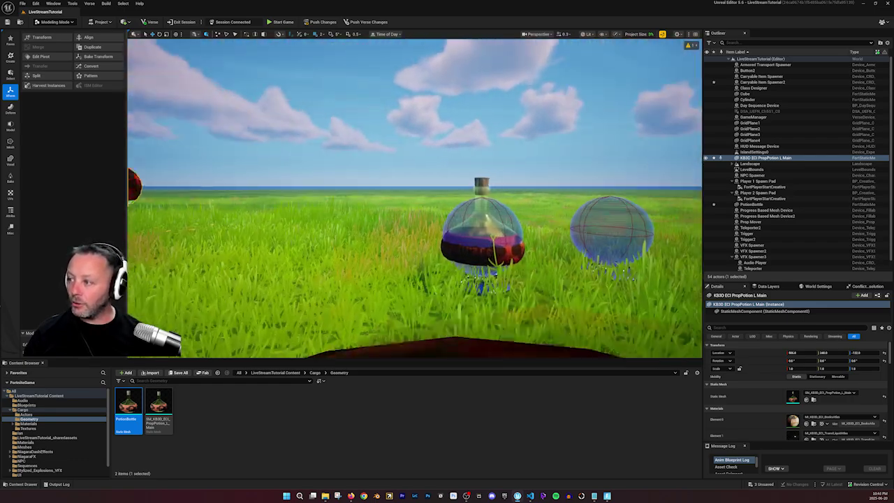
{"action": "right_click_drag", "start_coordinate": [552, 185], "coordinate": [637, 204]}
{"action": "left_click", "coordinate": [583, 201]}
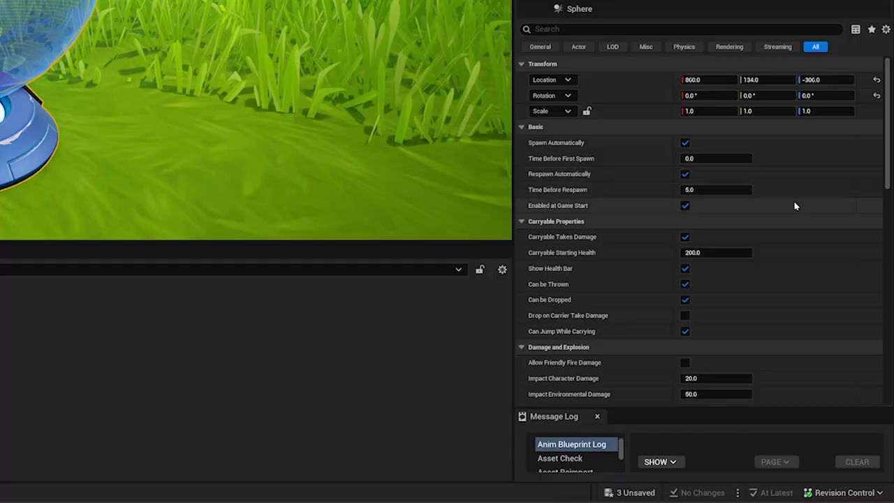
{"action": "scroll", "coordinate": [794, 206], "scroll_direction": "down", "scroll_amount": 12}
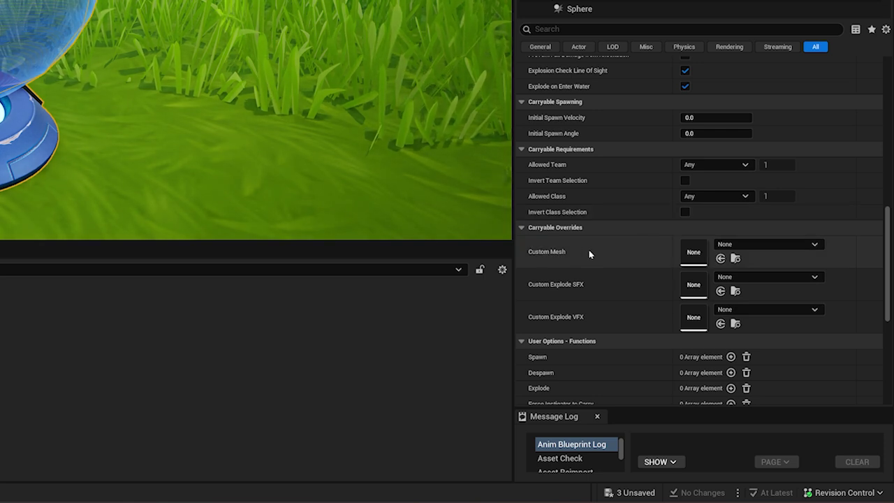
{"action": "left_click", "coordinate": [760, 245]}
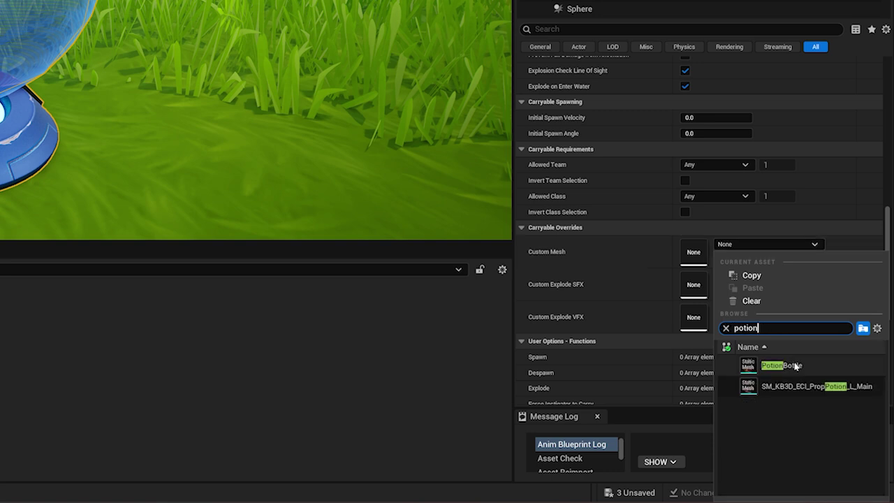
{"action": "left_click", "coordinate": [795, 366]}
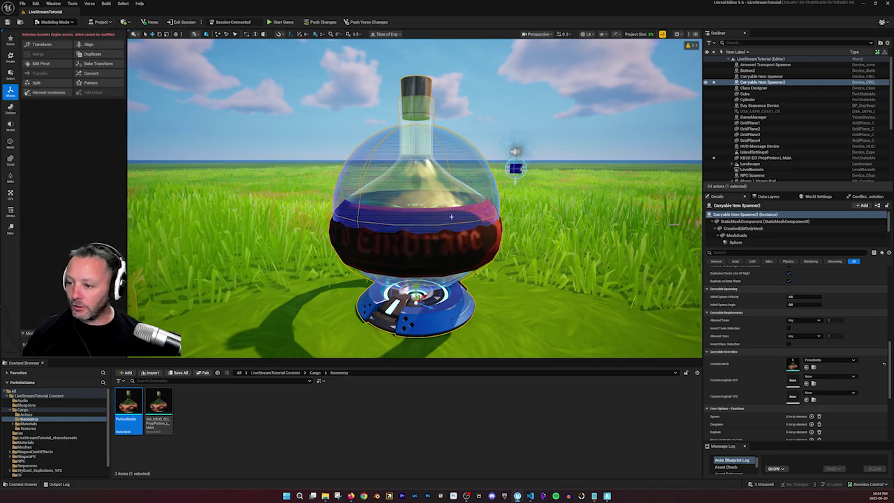
Open the project's Audio folder and select the Portal Appearance sound wave.
{"action": "key", "text": "s"}
{"action": "right_click_drag", "start_coordinate": [460, 199], "coordinate": [412, 209]}
{"action": "key", "text": "w"}
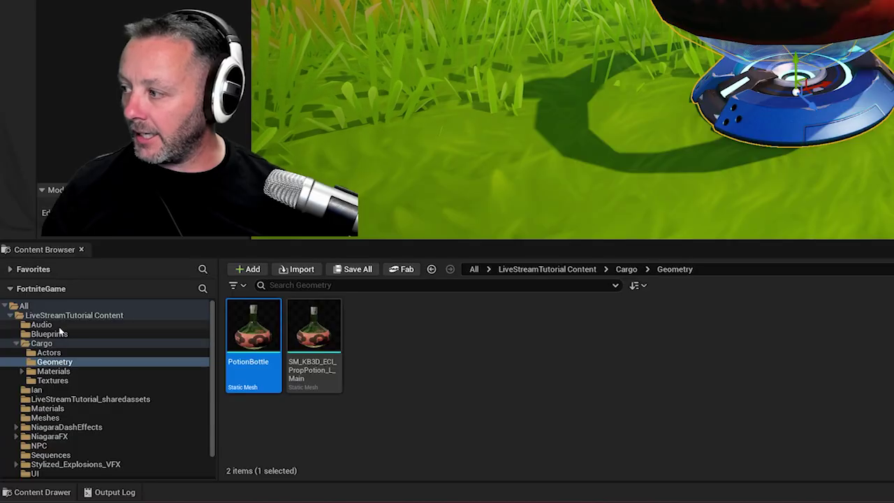
{"action": "left_click", "coordinate": [32, 401]}
{"action": "mouse_move", "coordinate": [264, 380]}
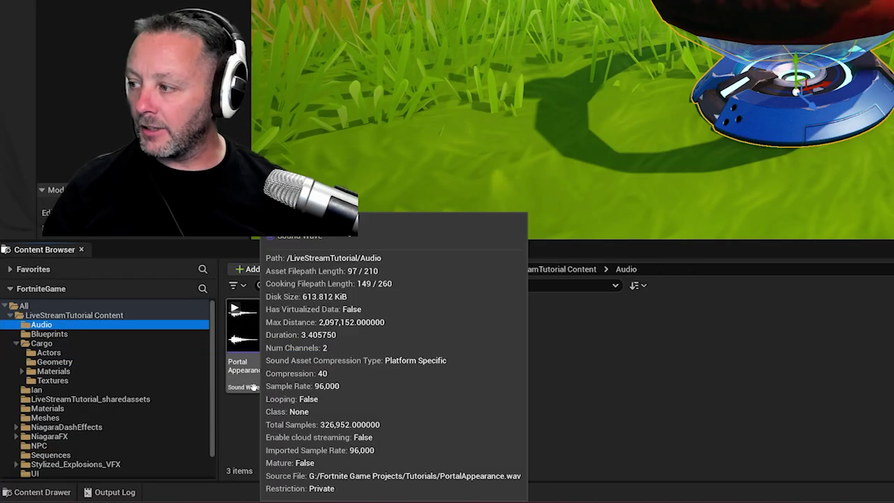
{"action": "mouse_move", "coordinate": [384, 382]}
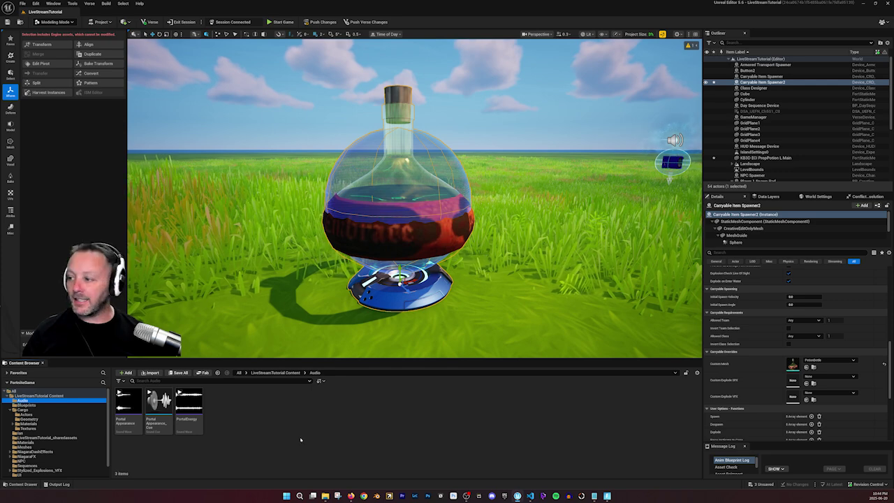
{"action": "left_click", "coordinate": [128, 419]}
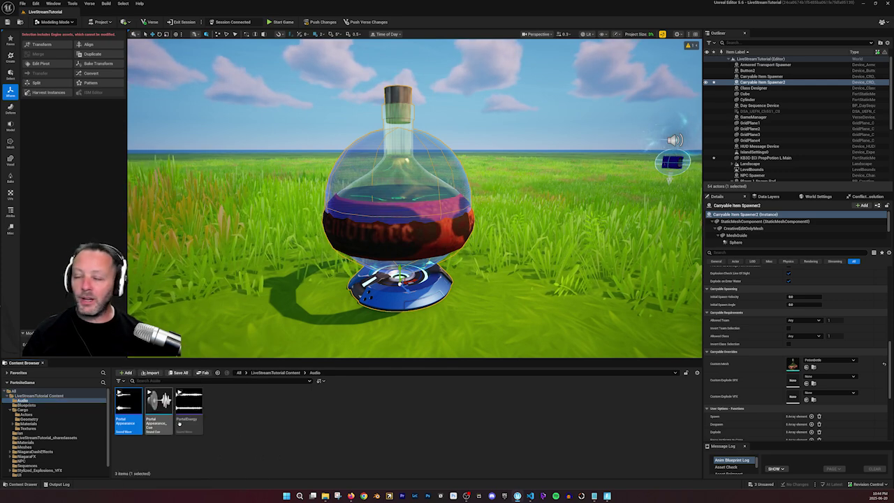
{"action": "mouse_move", "coordinate": [179, 423]}
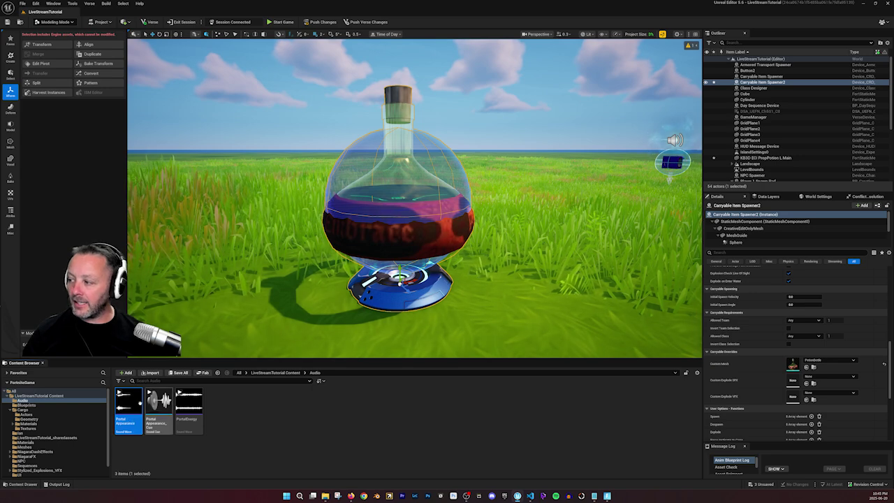
{"action": "left_click", "coordinate": [135, 416]}
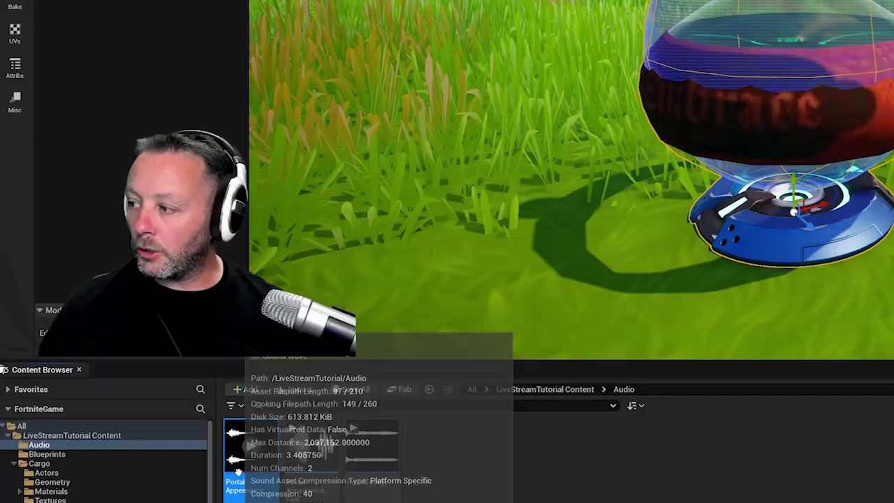
Open the PortalAppearance_Cue sound cue and shift its Wave Player and Output nodes in the graph, leaving the Wave Player slightly higher.
{"action": "right_click", "coordinate": [128, 411]}
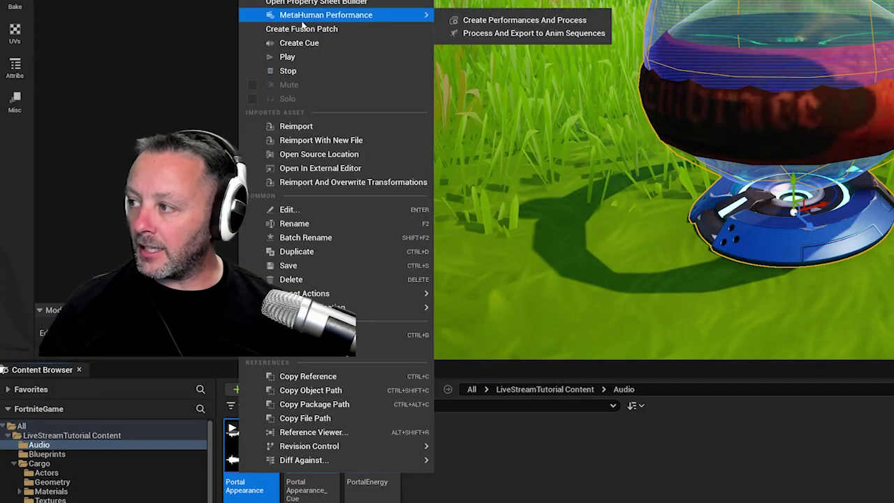
{"action": "left_click", "coordinate": [316, 43]}
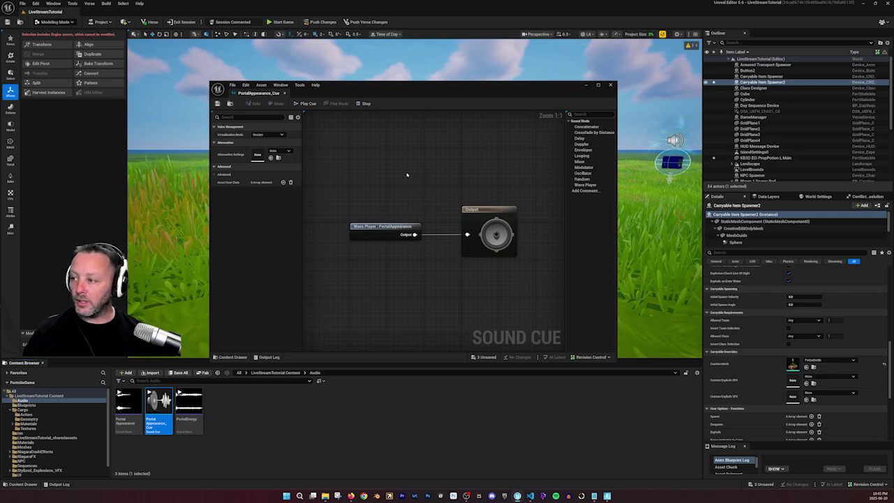
{"action": "left_click_drag", "start_coordinate": [487, 262], "coordinate": [488, 262]}
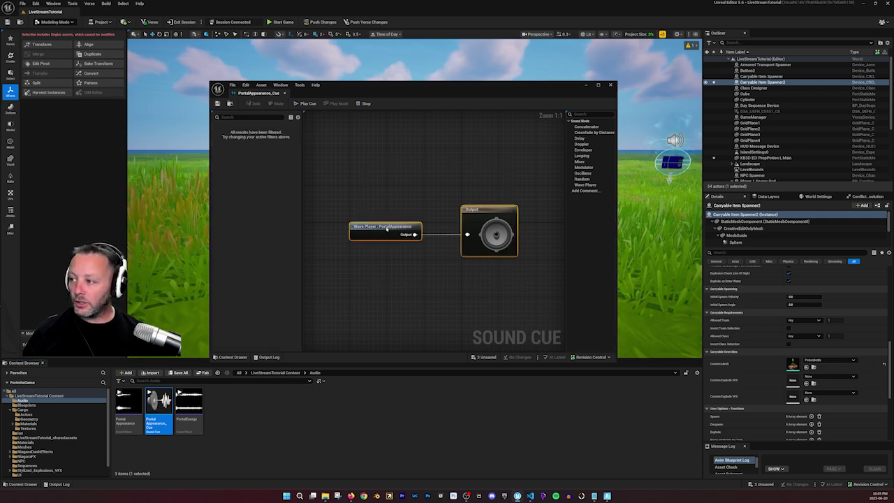
{"action": "left_click_drag", "start_coordinate": [386, 229], "coordinate": [373, 220]}
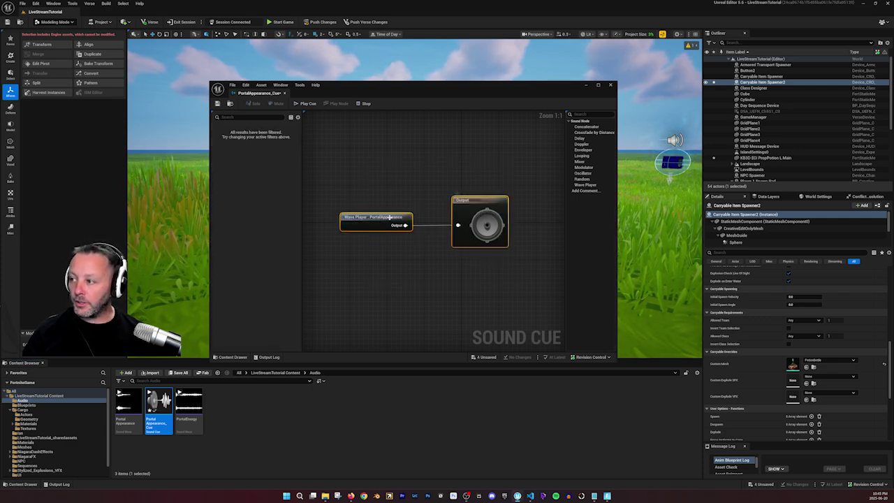
{"action": "left_click", "coordinate": [390, 218]}
{"action": "left_click_drag", "start_coordinate": [379, 221], "coordinate": [373, 198]}
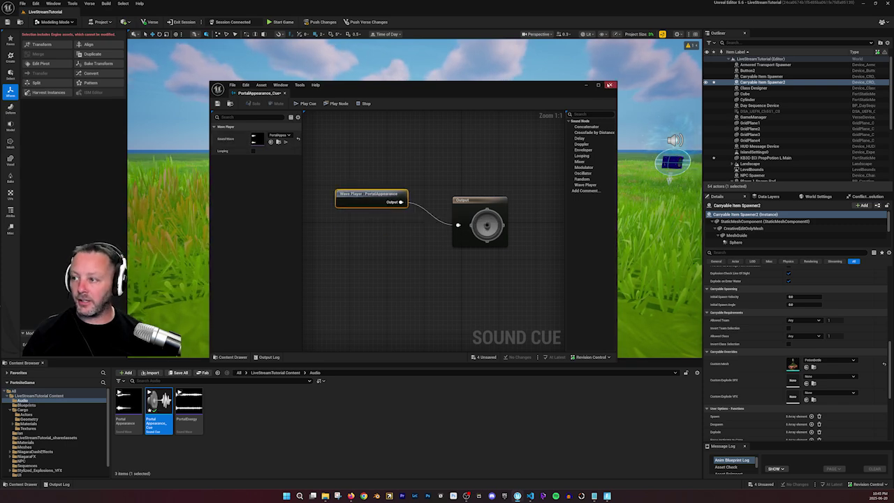
Close the sound cue and set the spawner's Custom Explode SFX override to PortalAppearance_Cue.
{"action": "left_click", "coordinate": [609, 84]}
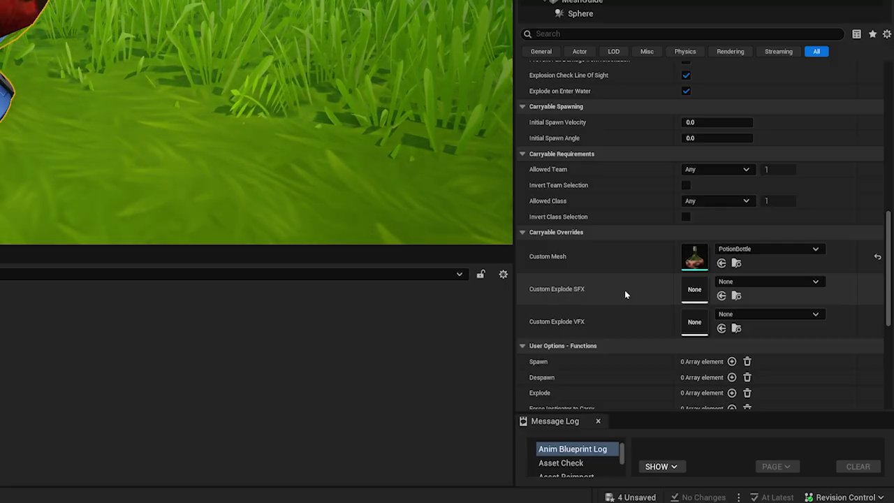
{"action": "left_click", "coordinate": [723, 297]}
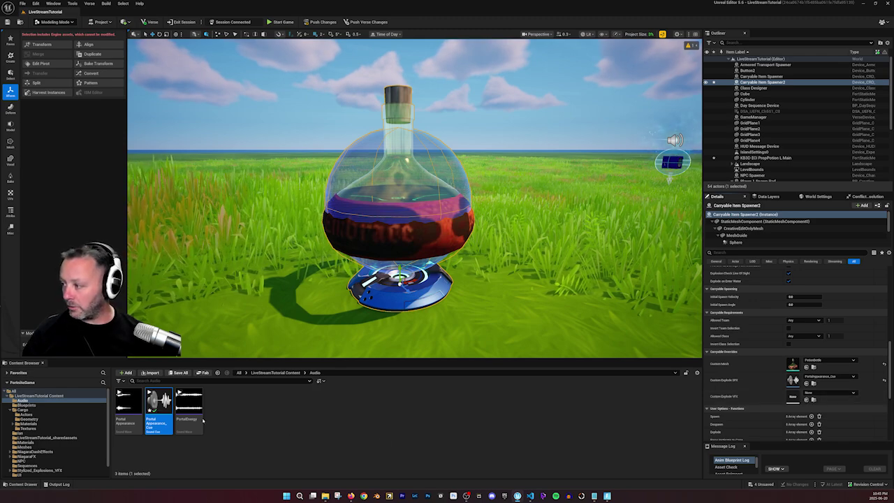
Select the N_LightBlast Niagara system in the LightBlast Systems folder, inside MagicalExplosionsVFX of the MegaMagicVFXBundle.
{"action": "scroll", "coordinate": [57, 445], "scroll_direction": "down", "scroll_amount": 2}
{"action": "left_click", "coordinate": [9, 443]}
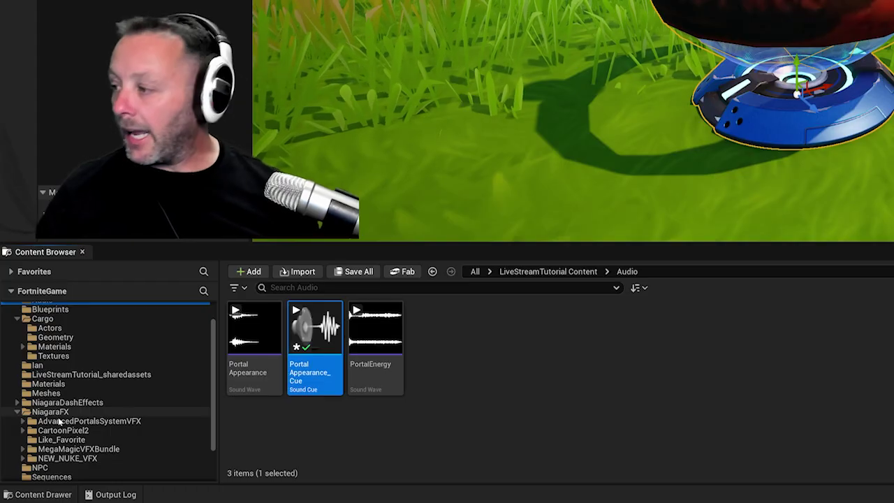
{"action": "left_click", "coordinate": [75, 450]}
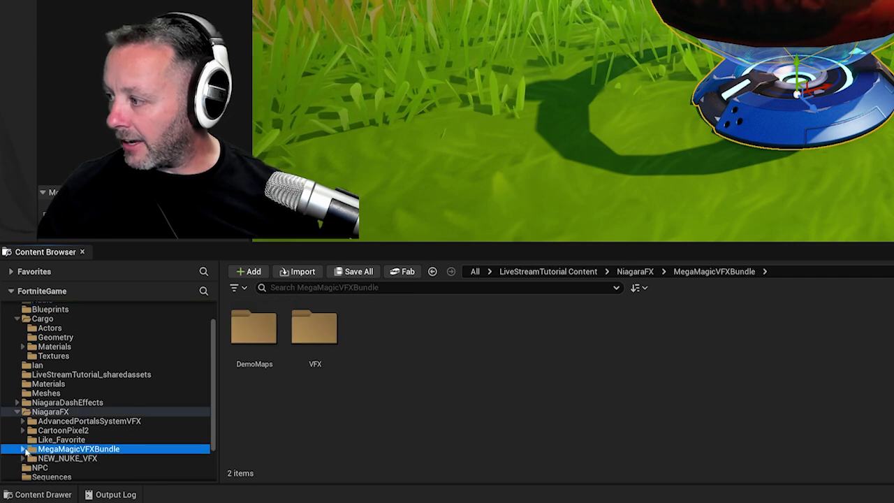
{"action": "left_click", "coordinate": [23, 449]}
{"action": "scroll", "coordinate": [133, 432], "scroll_direction": "down", "scroll_amount": 2}
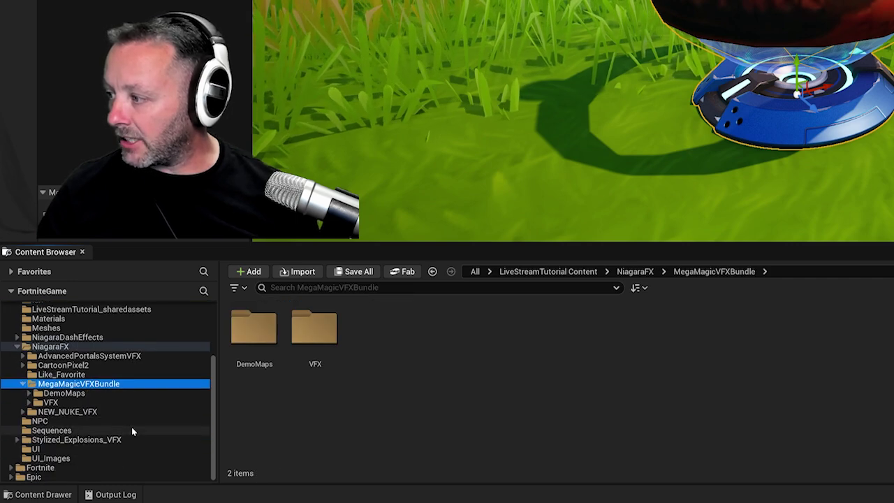
{"action": "left_click", "coordinate": [29, 403]}
{"action": "left_click", "coordinate": [35, 412]}
{"action": "scroll", "coordinate": [56, 426], "scroll_direction": "down", "scroll_amount": 3}
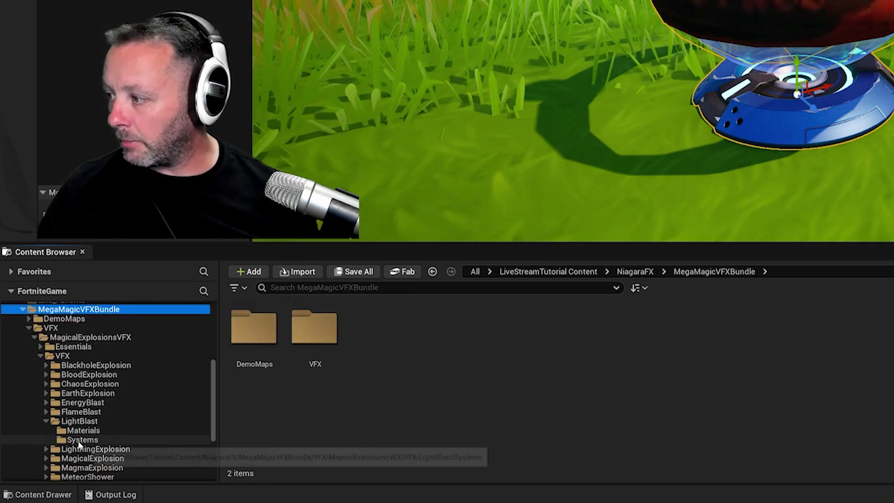
{"action": "left_click", "coordinate": [80, 439]}
{"action": "left_click", "coordinate": [271, 386]}
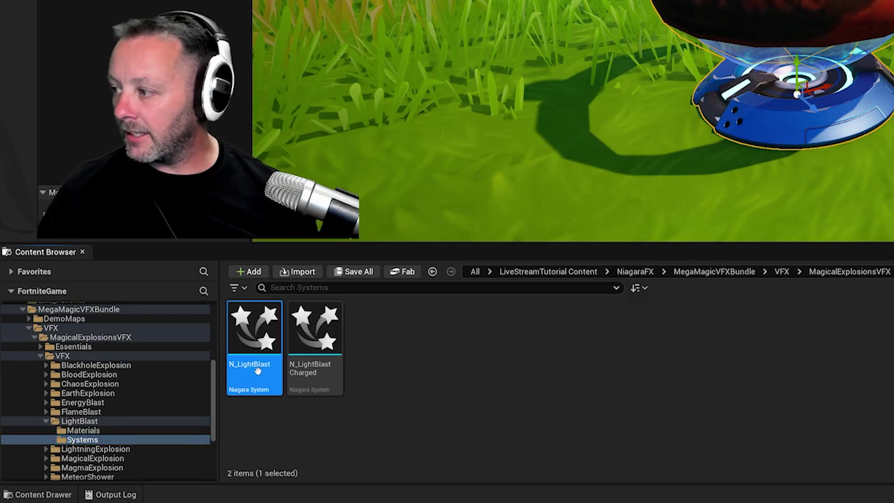
Open N_LightBlast and make sure the Loop Behavior in its System State is set to Once.
{"action": "left_click_drag", "start_coordinate": [257, 371], "coordinate": [703, 157]}
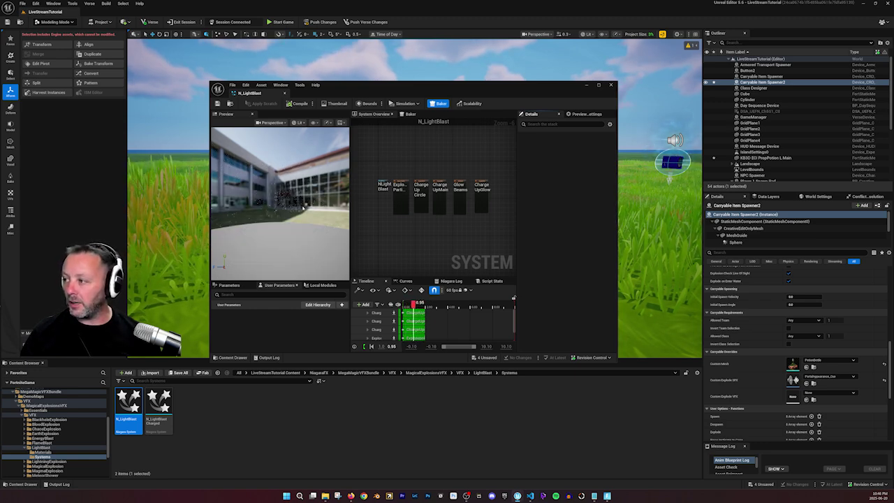
{"action": "left_click", "coordinate": [382, 184]}
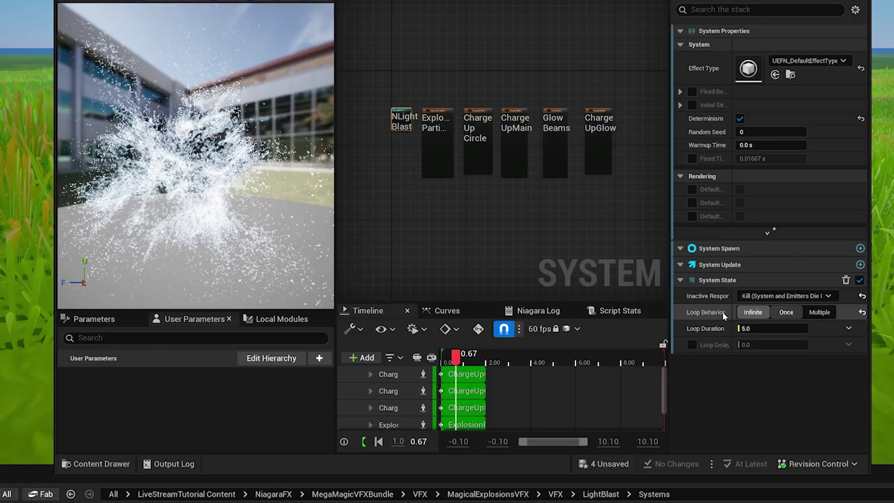
{"action": "left_click", "coordinate": [767, 314]}
{"action": "left_click", "coordinate": [787, 313]}
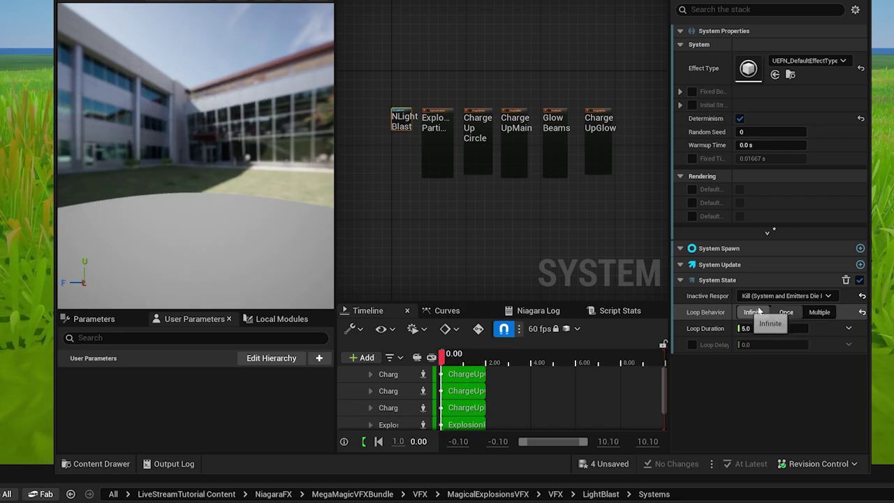
{"action": "left_click", "coordinate": [786, 314]}
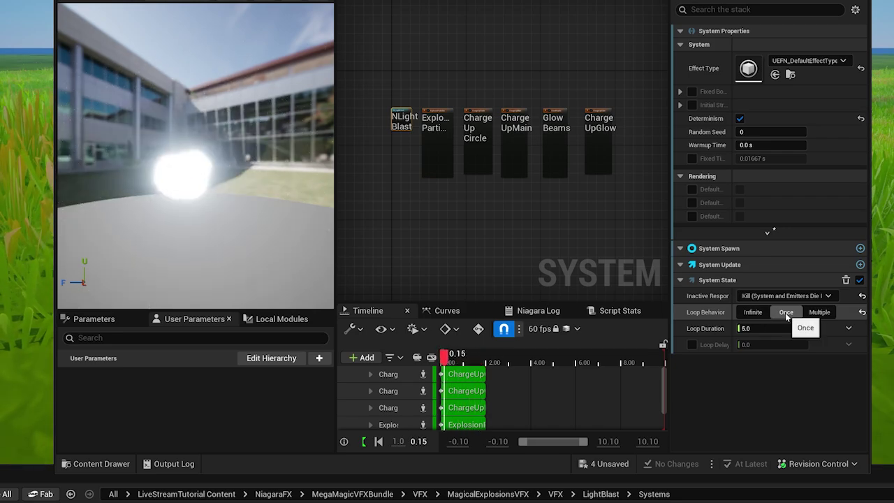
Inspect the settings of the ExplosionParticles emitter and dismiss the N_LightBlast editor window.
{"action": "scroll", "coordinate": [420, 161], "scroll_direction": "up", "scroll_amount": 3}
{"action": "left_click", "coordinate": [461, 195]}
{"action": "left_click", "coordinate": [463, 31]}
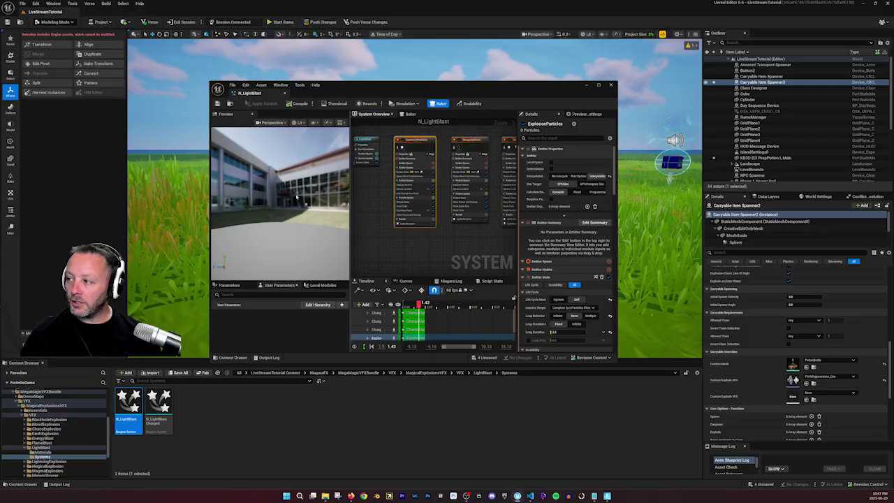
{"action": "left_click", "coordinate": [587, 85]}
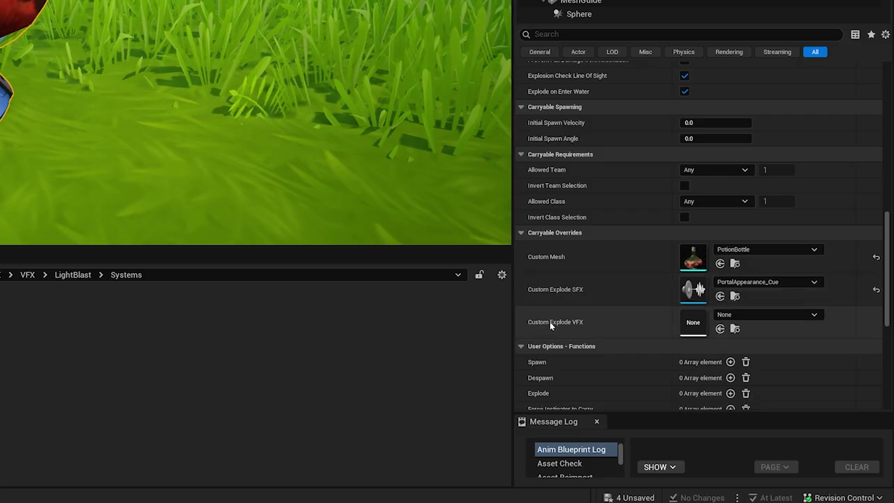
Set the spawner's Custom Explode VFX override to N_LightBlast and turn off Respawn Automatically.
{"action": "left_click", "coordinate": [720, 329]}
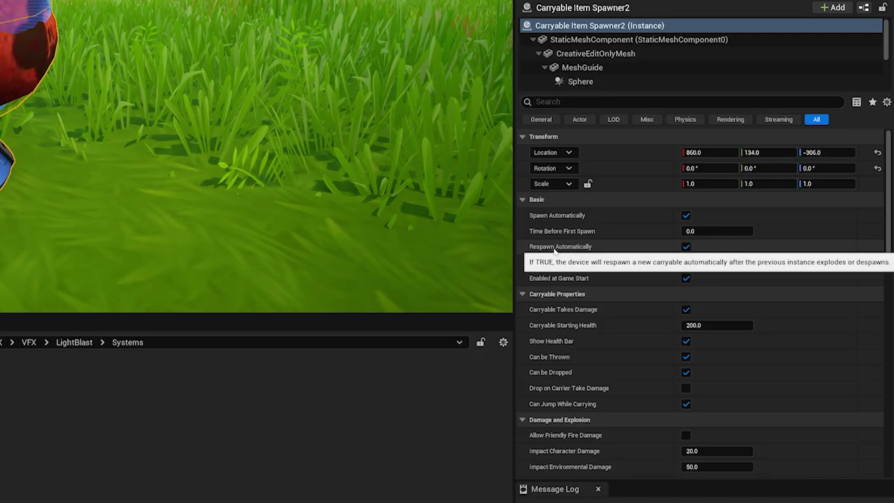
{"action": "left_click", "coordinate": [686, 246]}
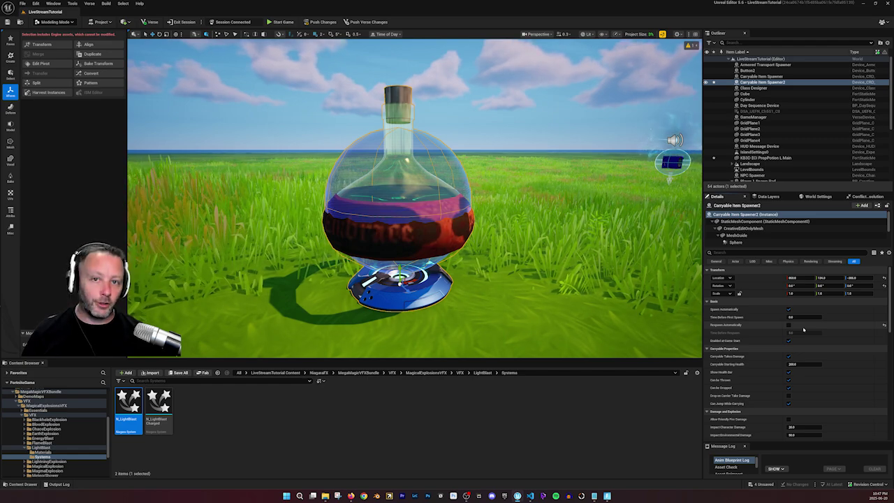
Hide the Teleporter attached to the portal setup in the level and select VFX Spawner3.
{"action": "right_click_drag", "start_coordinate": [503, 222], "coordinate": [541, 241]}
{"action": "key", "text": "w"}
{"action": "scroll", "coordinate": [582, 221], "scroll_direction": "up", "scroll_amount": 4}
{"action": "key", "text": "s"}
{"action": "key", "text": "d"}
{"action": "left_click", "coordinate": [403, 155]}
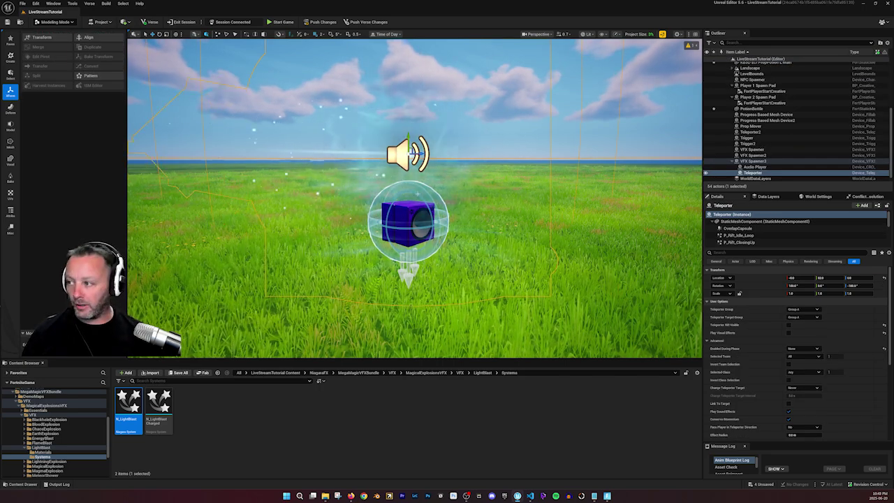
{"action": "key", "text": "Escape"}
{"action": "left_click", "coordinate": [403, 221]}
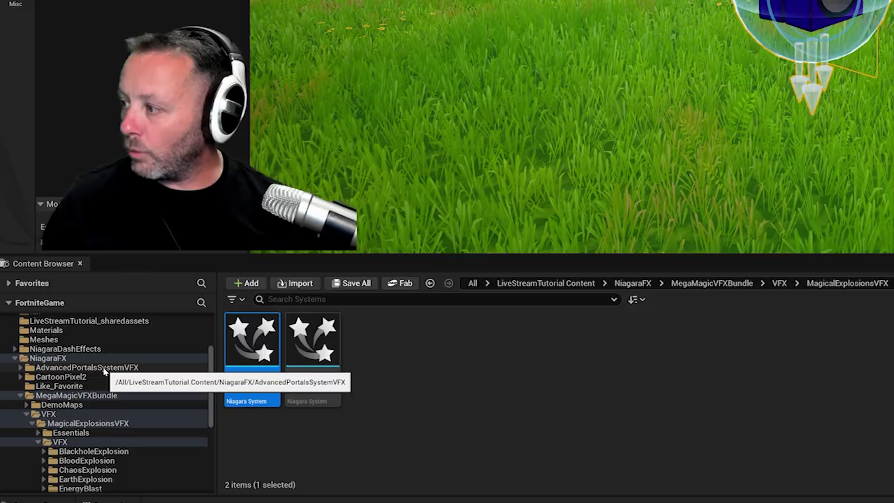
Preview the NS_Portal_Vortex_1 Niagara system from the AdvancedPortalsSystemVFX Vortex folder, and close its editor.
{"action": "left_click", "coordinate": [28, 414]}
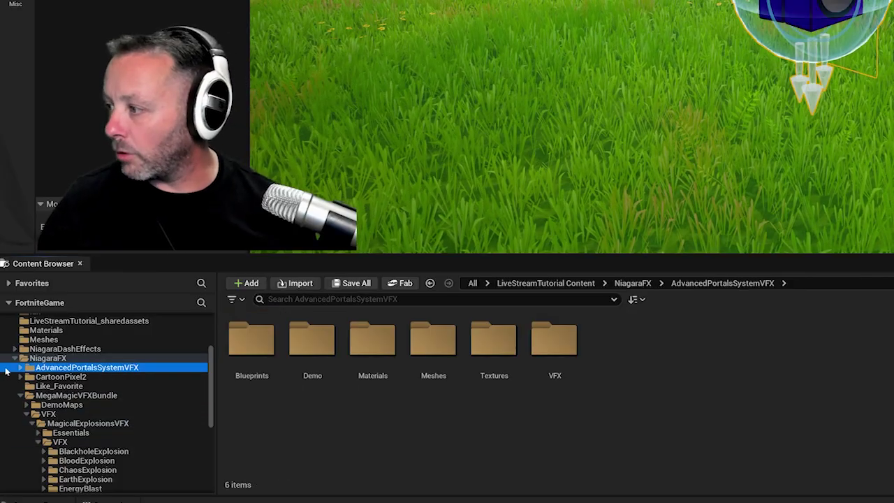
{"action": "left_click", "coordinate": [20, 367]}
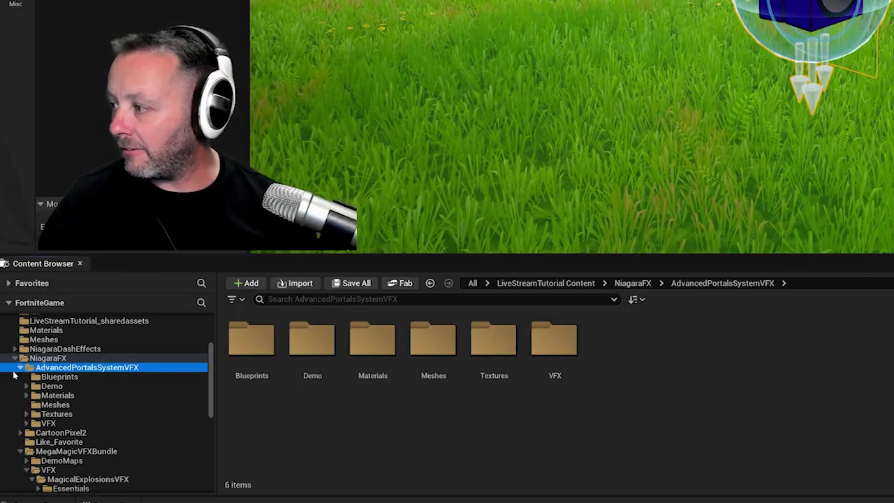
{"action": "left_click", "coordinate": [87, 423]}
{"action": "left_click", "coordinate": [310, 342]}
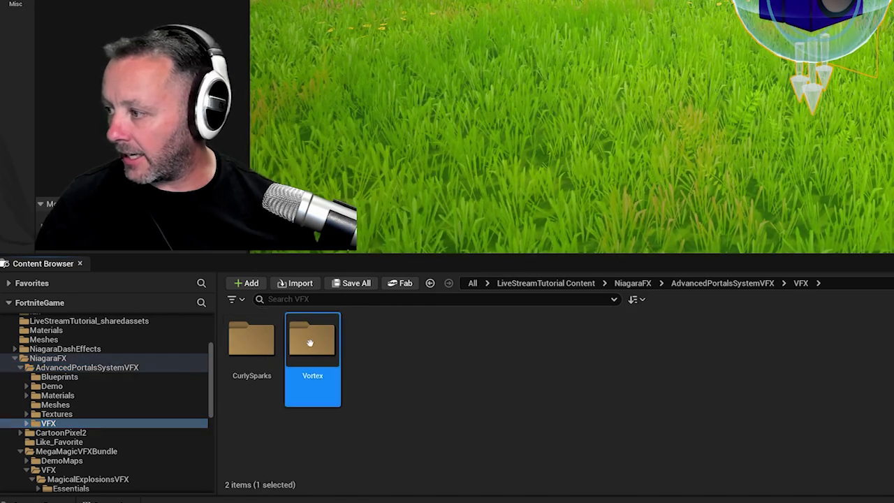
{"action": "double_click", "coordinate": [310, 342]}
{"action": "left_click", "coordinate": [259, 342]}
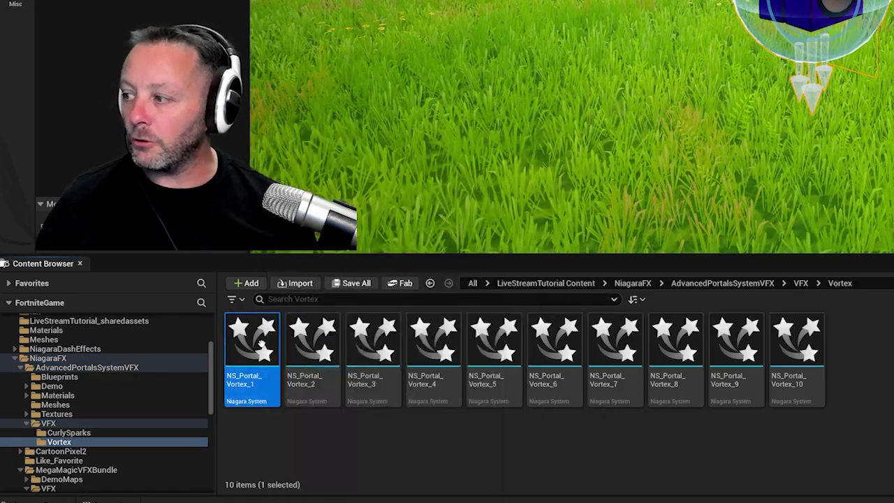
{"action": "double_click", "coordinate": [260, 342]}
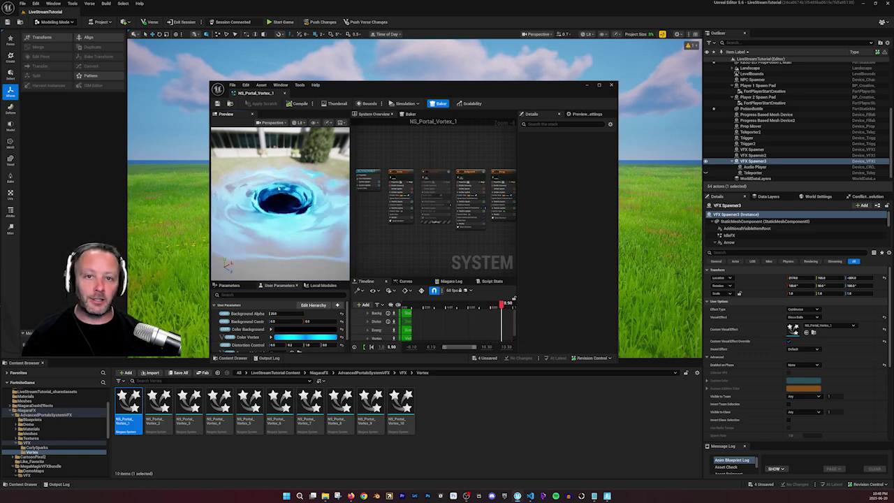
{"action": "left_click", "coordinate": [611, 86]}
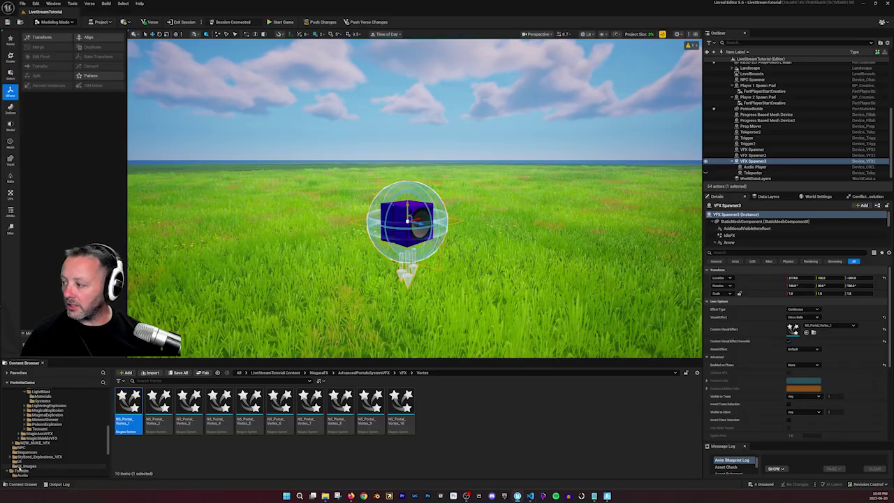
Search the Fortnite Devices folder for "vfx" and pick out the VFX Spawner device.
{"action": "scroll", "coordinate": [35, 463], "scroll_direction": "down", "scroll_amount": 6}
{"action": "left_click", "coordinate": [63, 443]}
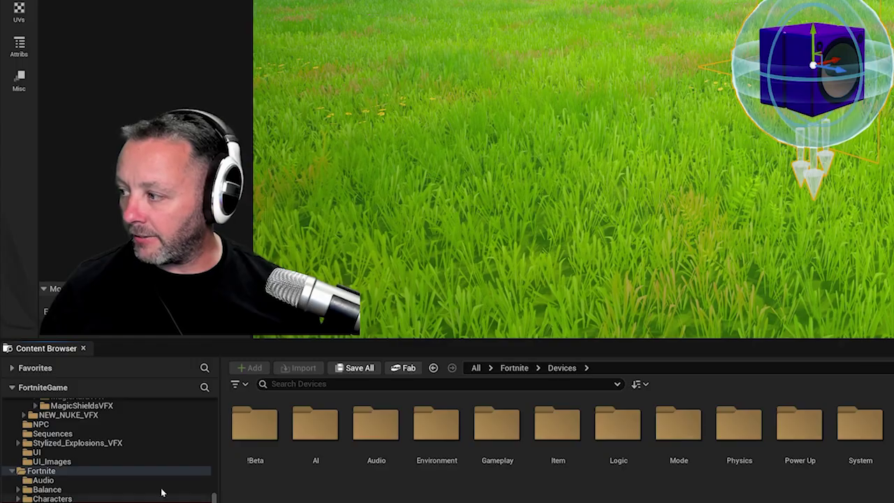
{"action": "left_click", "coordinate": [392, 384]}
{"action": "type", "text": "vf"}
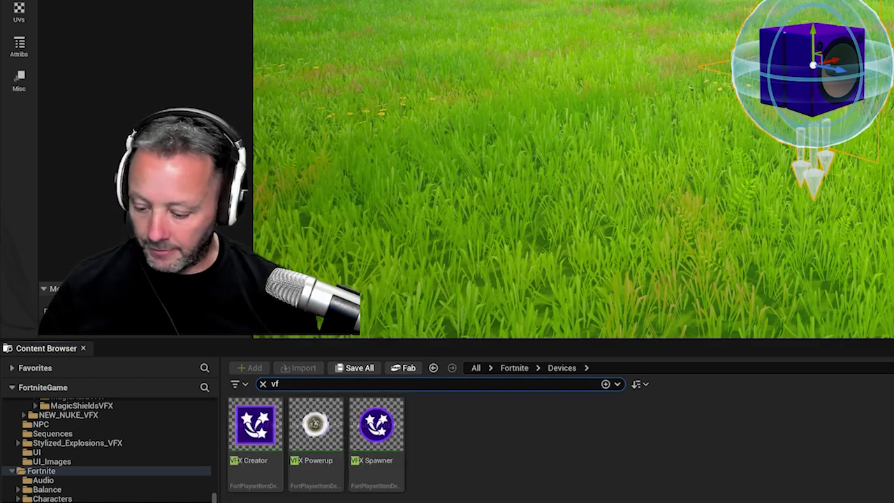
{"action": "type", "text": "x"}
{"action": "left_click", "coordinate": [376, 433]}
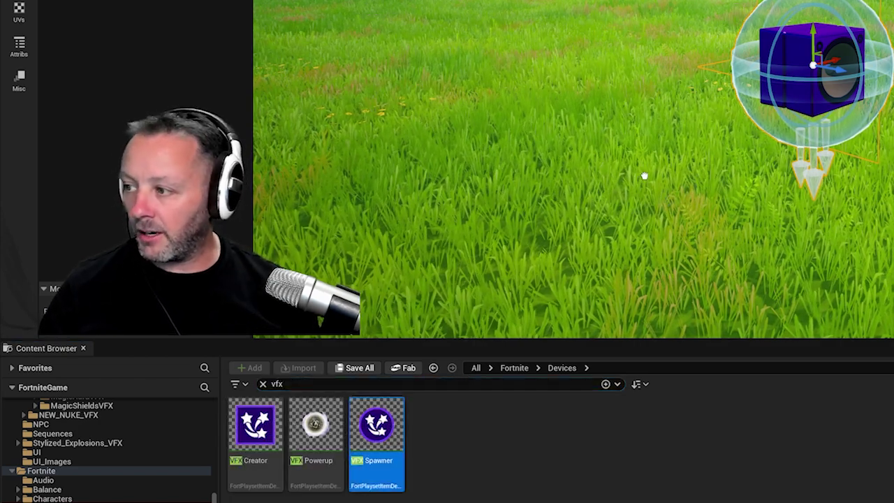
{"action": "left_click_drag", "start_coordinate": [644, 177], "coordinate": [480, 452]}
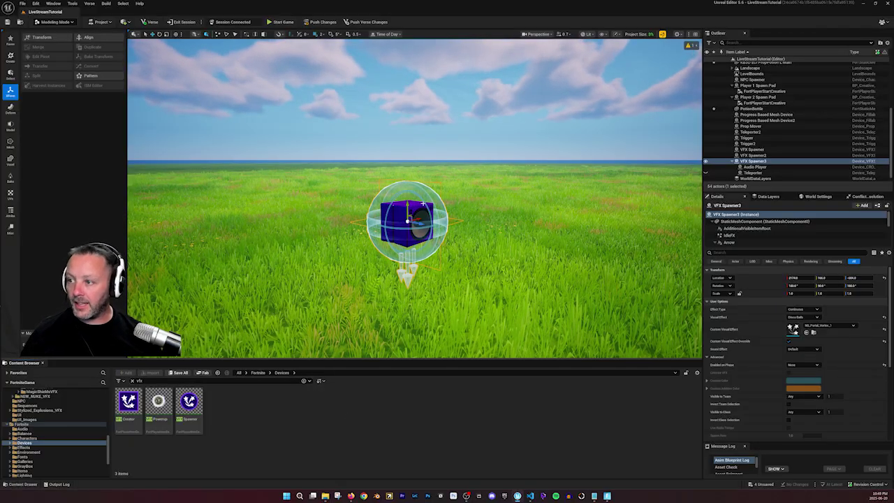
Review the settings of the Audio Player under VFX Spawner3 and locate its PortalEnergy sound in the project's Audio folder.
{"action": "left_click", "coordinate": [755, 167]}
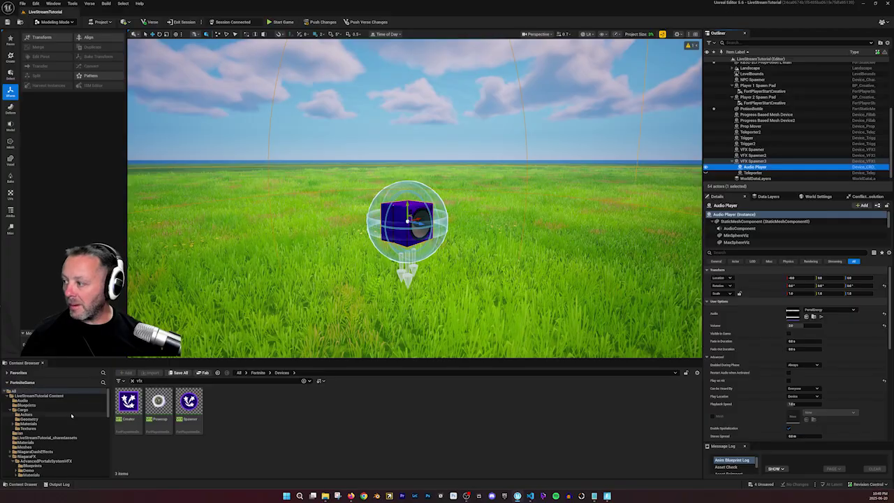
{"action": "left_click", "coordinate": [25, 401]}
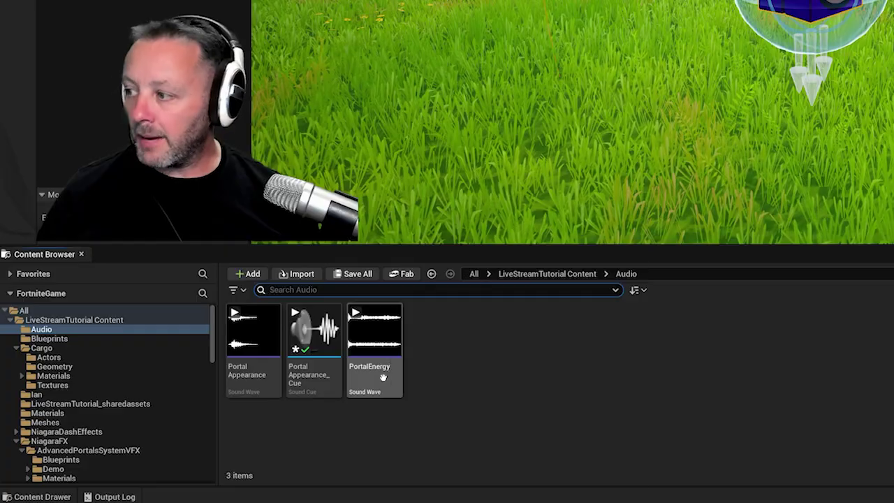
{"action": "left_click", "coordinate": [188, 408]}
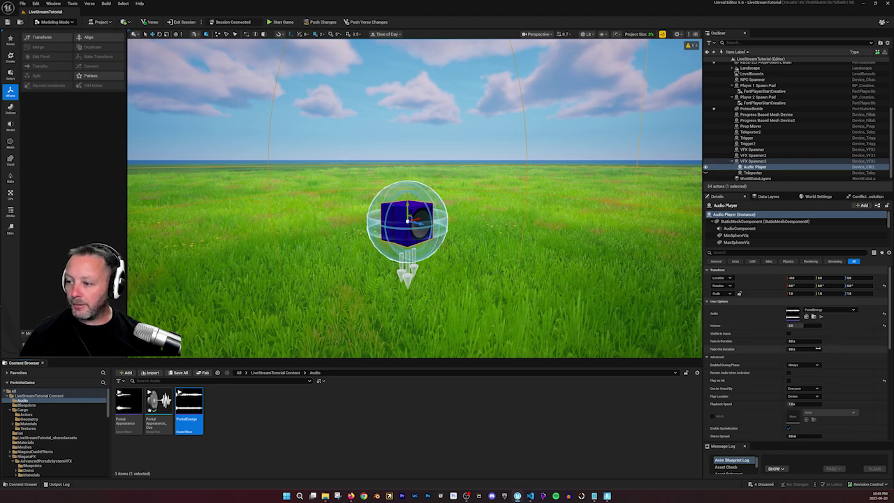
{"action": "scroll", "coordinate": [770, 355], "scroll_direction": "down", "scroll_amount": 4}
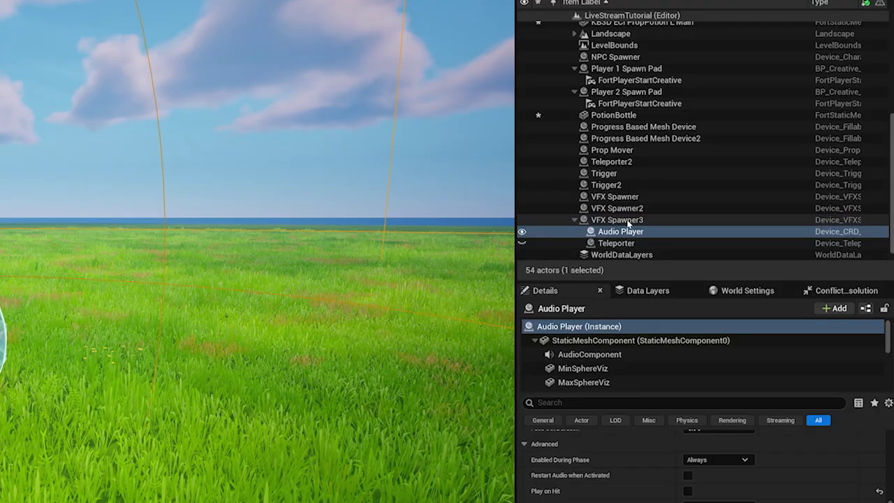
Check the Advanced settings of VFX Spawner3 and of its attached Audio Player and Teleporter.
{"action": "left_click", "coordinate": [628, 222]}
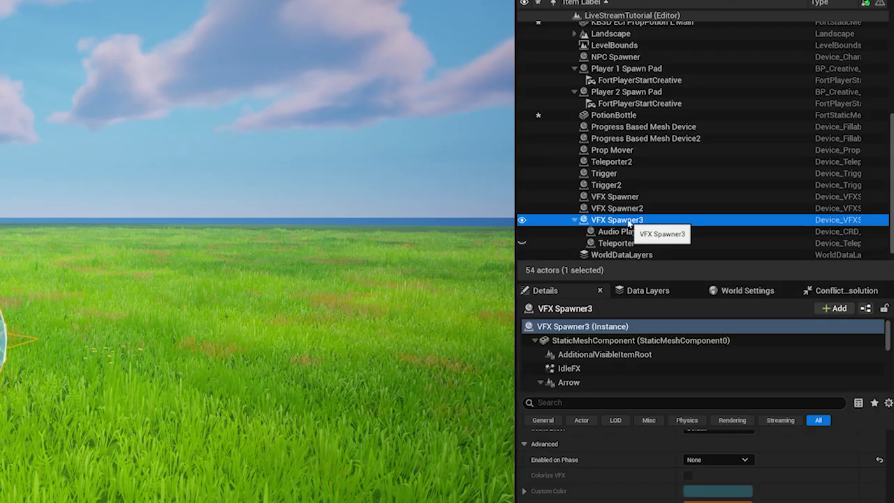
{"action": "left_click", "coordinate": [620, 233]}
{"action": "left_click", "coordinate": [615, 244]}
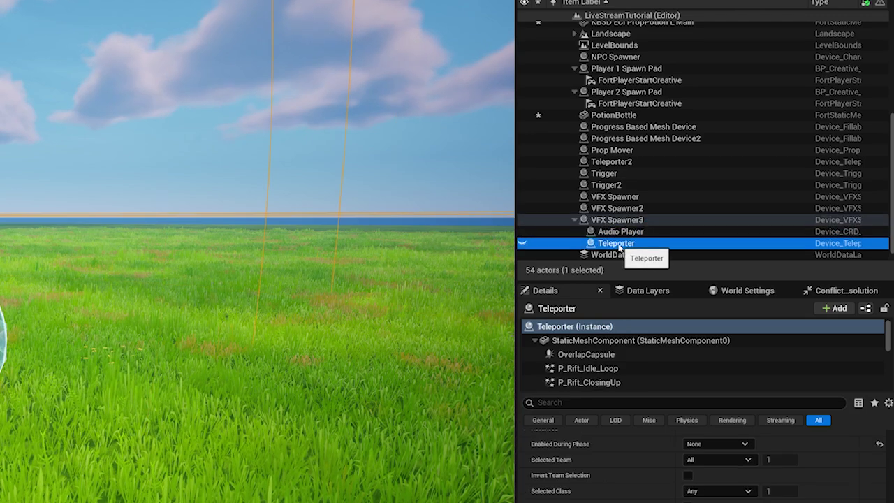
{"action": "left_click", "coordinate": [619, 220]}
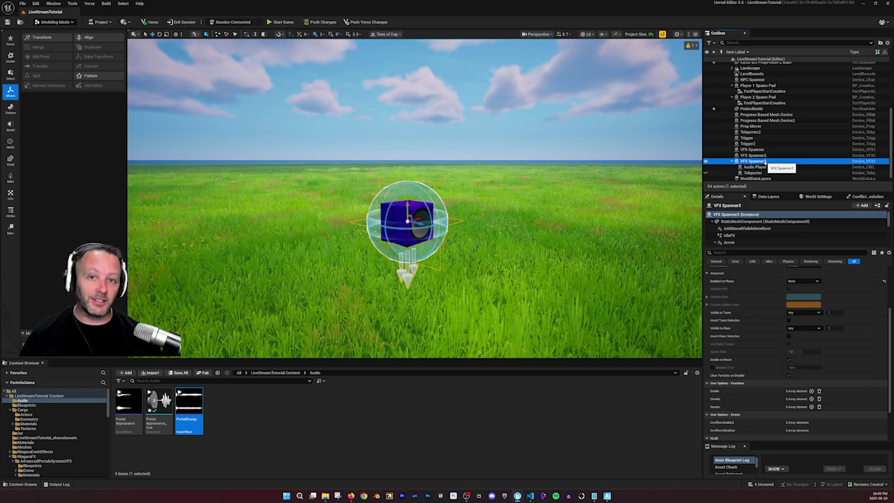
{"action": "left_click", "coordinate": [756, 167]}
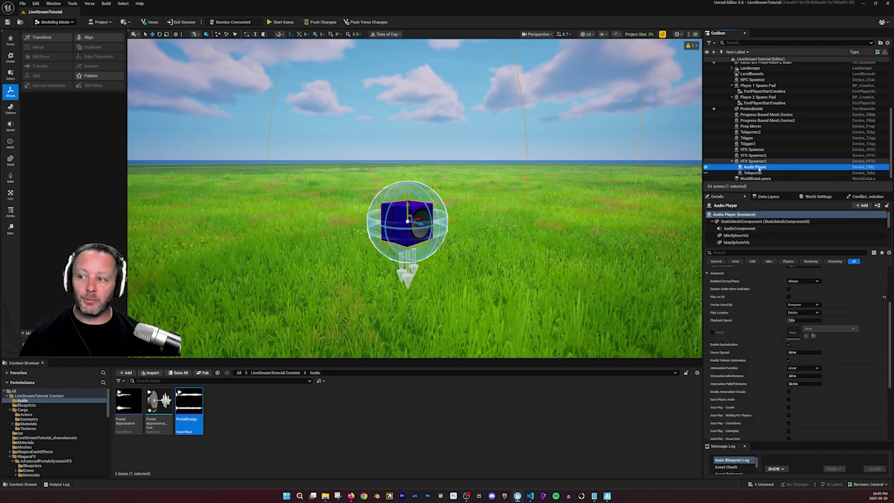
{"action": "left_click", "coordinate": [751, 174]}
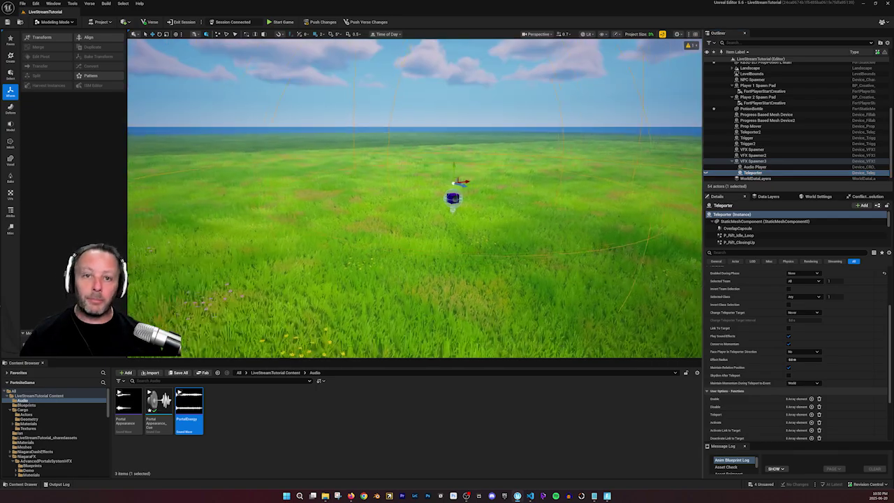
Find and select Teleporter2 beside the blue vehicle, and survey the placed devices across the level.
{"action": "key", "text": "s"}
{"action": "right_click_drag", "start_coordinate": [415, 209], "coordinate": [295, 183]}
{"action": "key", "text": "w"}
{"action": "key", "text": "s"}
{"action": "key", "text": "d"}
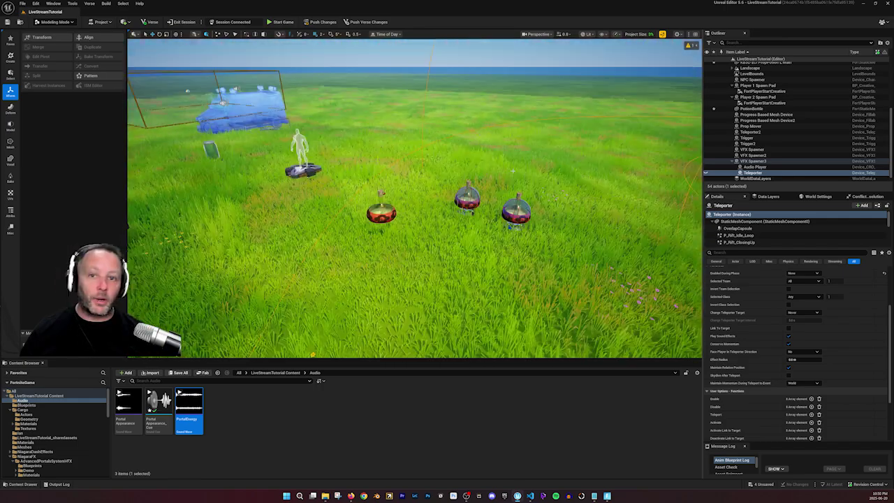
{"action": "right_click_drag", "start_coordinate": [512, 171], "coordinate": [415, 181]}
{"action": "key", "text": "w"}
{"action": "left_click", "coordinate": [450, 173]}
{"action": "key", "text": "d"}
{"action": "key", "text": "d"}
{"action": "key", "text": "s"}
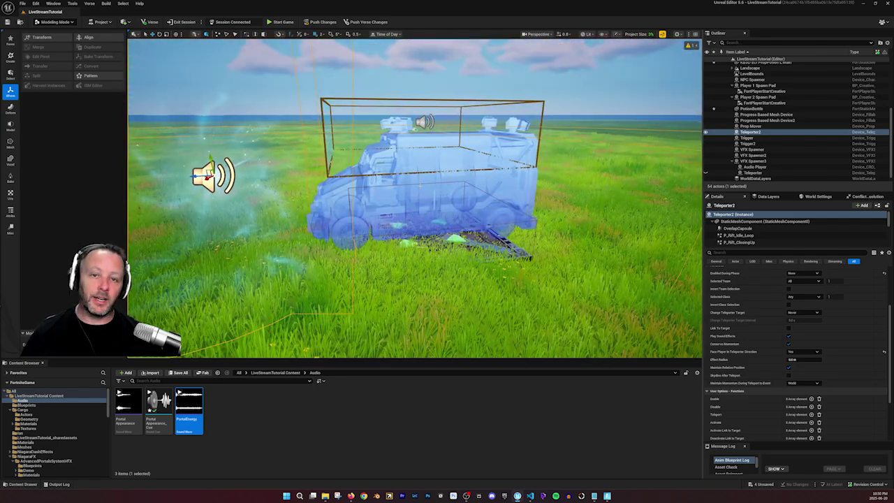
{"action": "key", "text": "a"}
{"action": "right_click_drag", "start_coordinate": [415, 182], "coordinate": [503, 178]}
{"action": "key", "text": "s"}
{"action": "key", "text": "s"}
{"action": "key", "text": "s"}
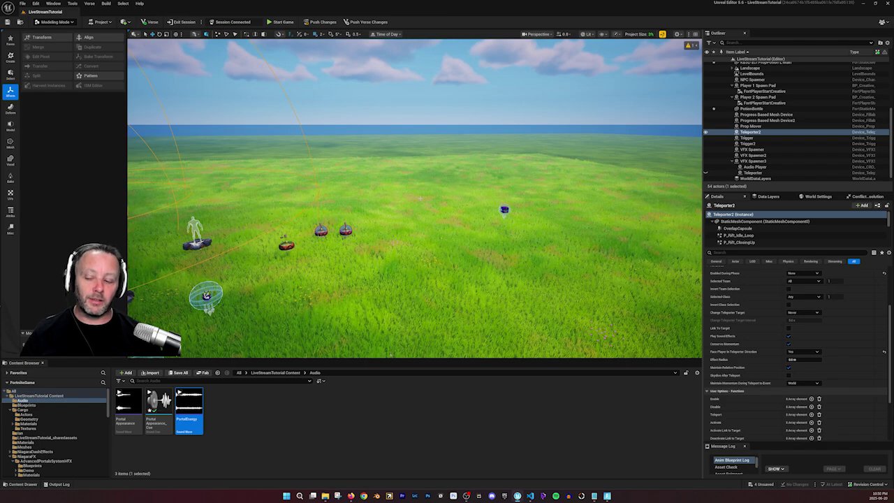
{"action": "right_click_drag", "start_coordinate": [298, 183], "coordinate": [279, 179]}
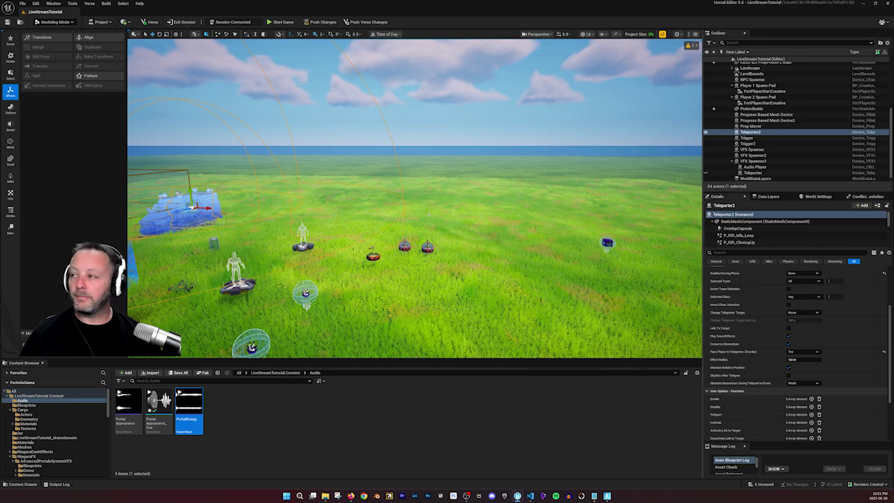
Switch to Selection Mode and start a new Verse script for the LiveStreamTutorial project from the Verse Explorer.
{"action": "key", "text": "shift+1"}
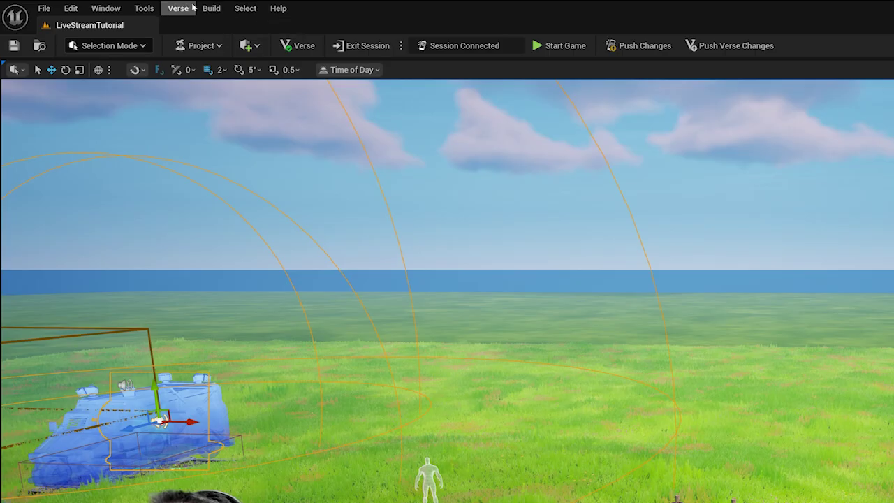
{"action": "left_click", "coordinate": [91, 3]}
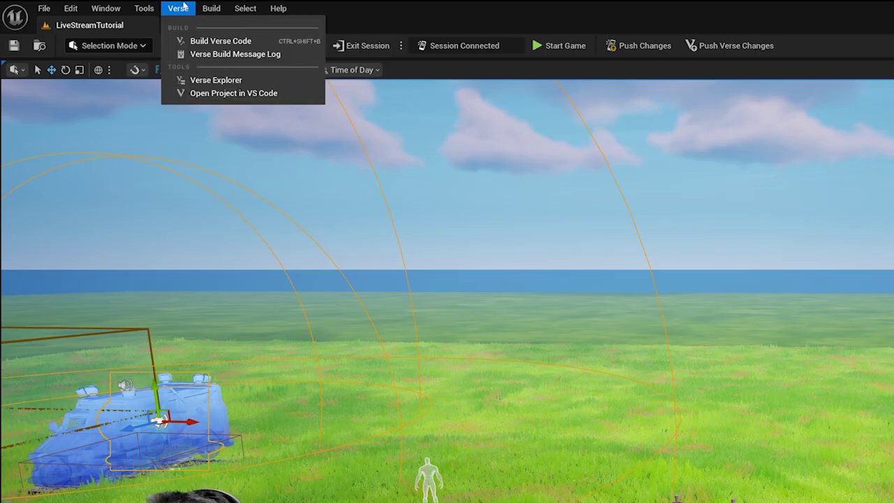
{"action": "left_click", "coordinate": [220, 80]}
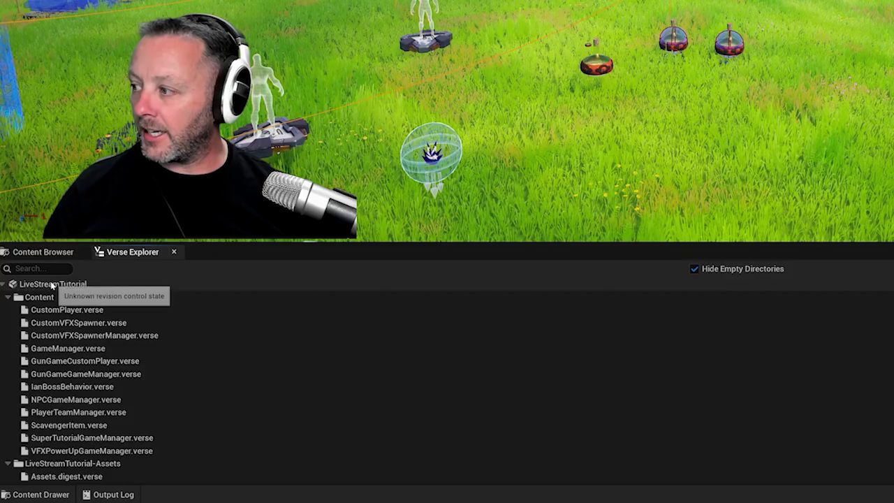
{"action": "right_click", "coordinate": [52, 285]}
{"action": "left_click", "coordinate": [84, 309]}
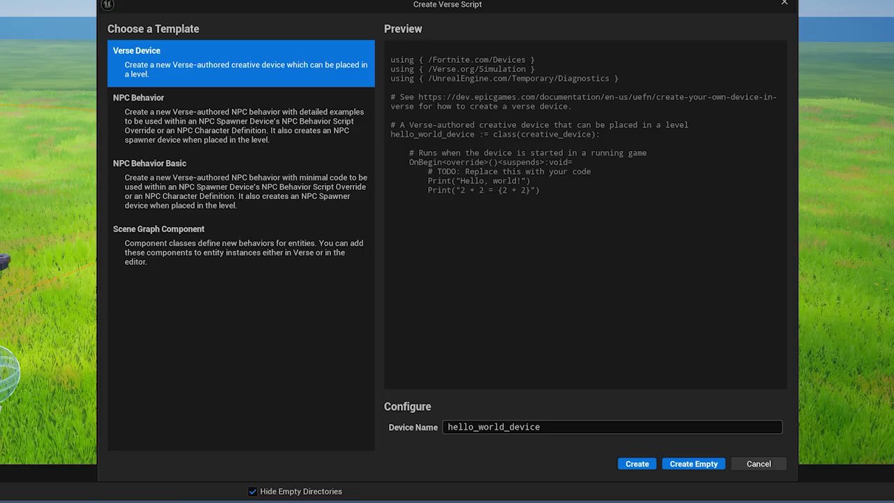
Create a Verse Device named PortalGameManager and save the selected modified content.
{"action": "left_click_drag", "start_coordinate": [500, 343], "coordinate": [463, 339]}
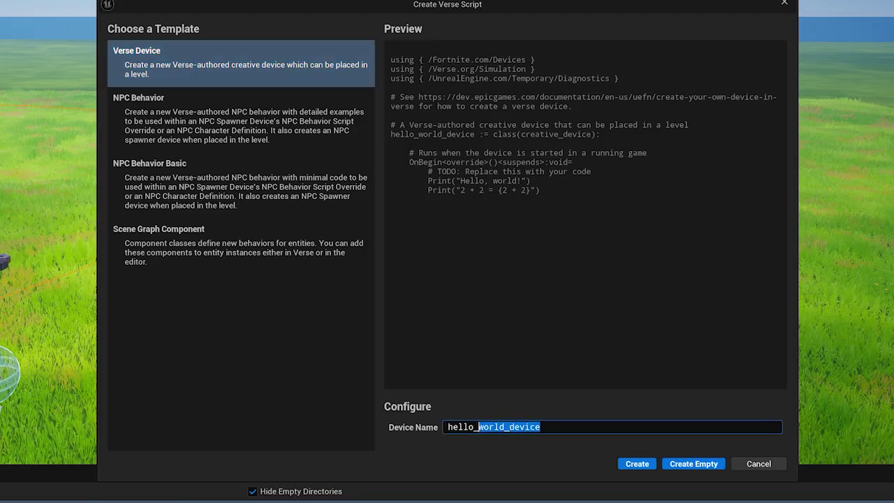
{"action": "type", "text": "PortalGameM"}
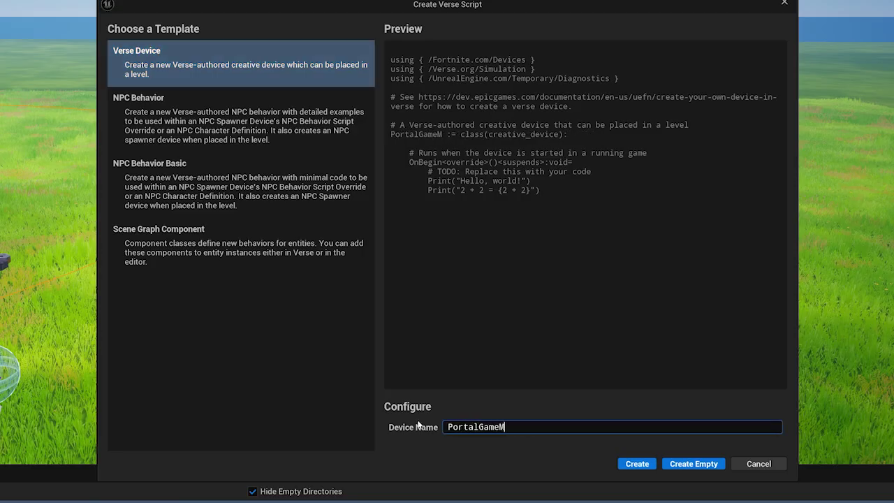
{"action": "type", "text": "anmager"}
{"action": "key", "text": "BackSpace"}
{"action": "key", "text": "BackSpace"}
{"action": "key", "text": "BackSpace"}
{"action": "key", "text": "BackSpace"}
{"action": "key", "text": "BackSpace"}
{"action": "key", "text": "BackSpace"}
{"action": "type", "text": "nager"}
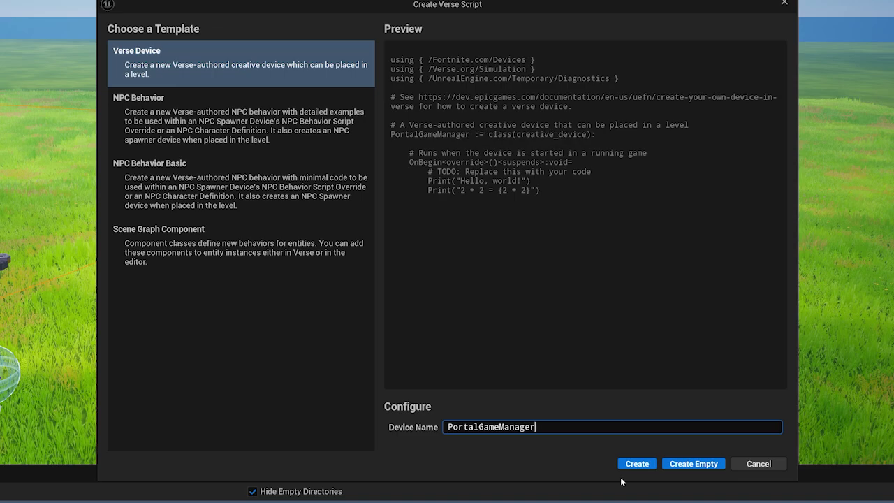
{"action": "left_click", "coordinate": [636, 464]}
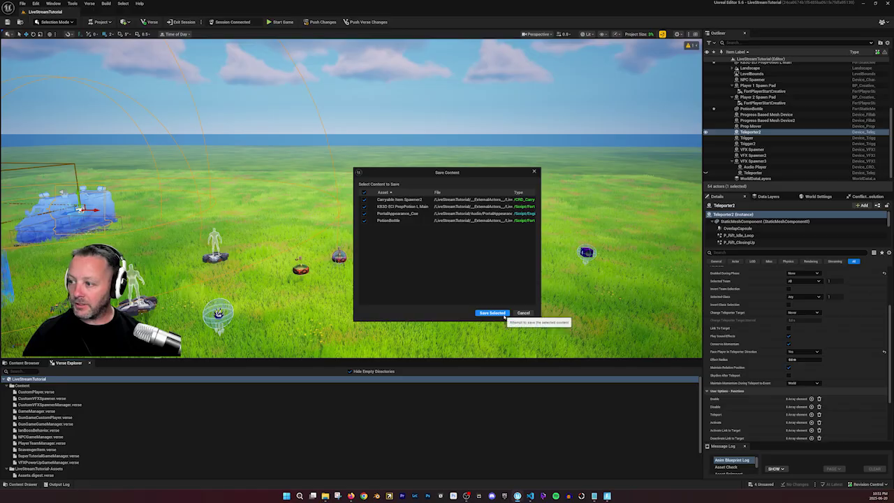
{"action": "left_click", "coordinate": [504, 316]}
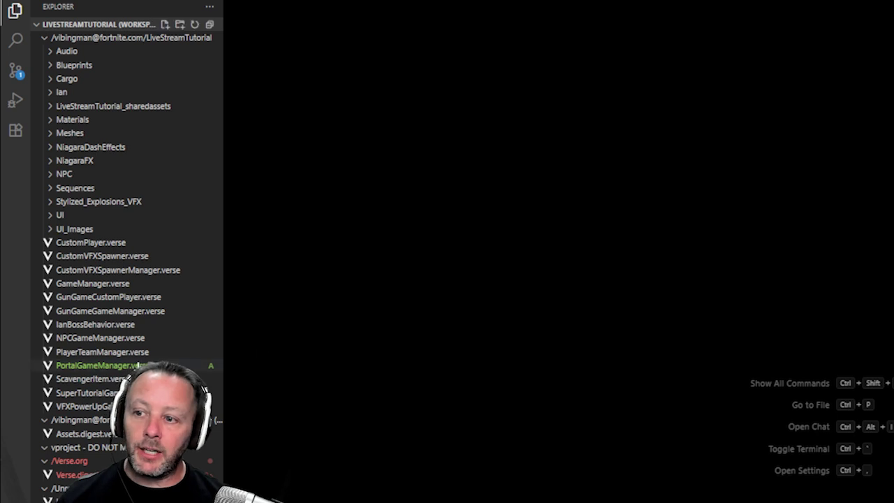
Switch to VS Code, open PortalGameManager.verse, and delete the template comments and sample Print lines.
{"action": "left_click", "coordinate": [79, 367]}
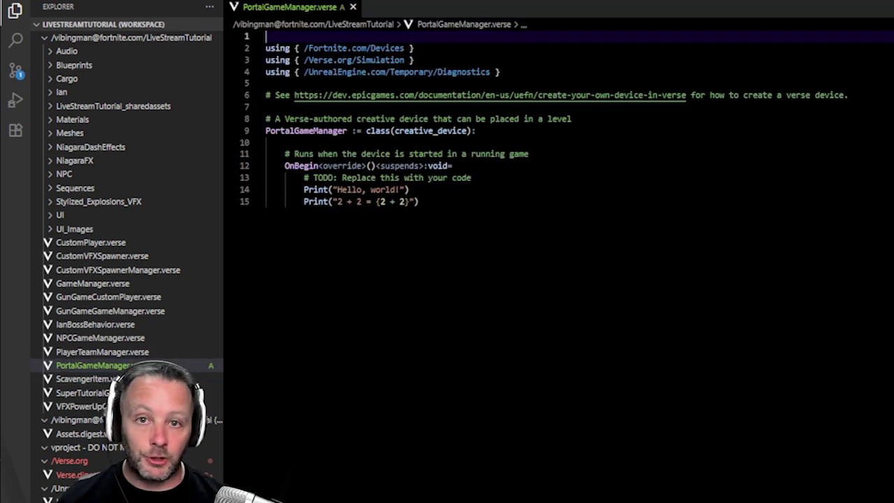
{"action": "left_click_drag", "start_coordinate": [420, 202], "coordinate": [454, 166]}
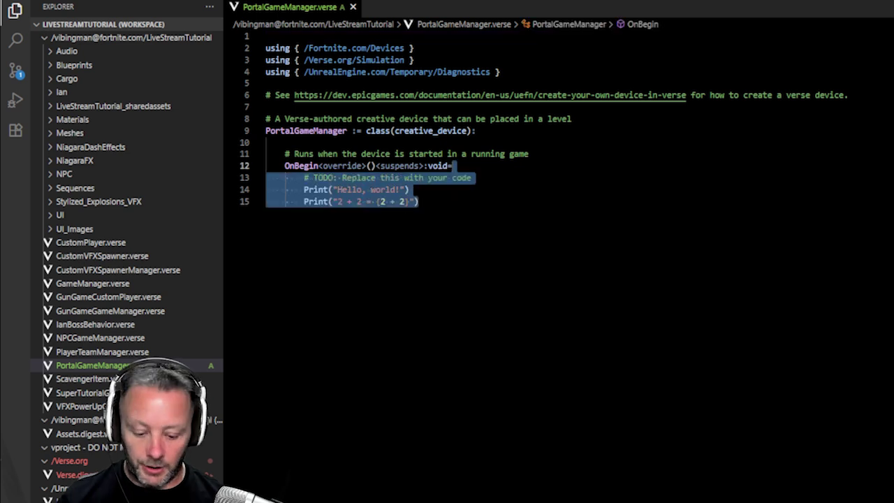
{"action": "key", "text": "BackSpace"}
{"action": "left_click_drag", "start_coordinate": [530, 154], "coordinate": [267, 143]}
{"action": "key", "text": "Delete"}
{"action": "key", "text": "Up"}
{"action": "key", "text": "Up"}
{"action": "key", "text": "End"}
{"action": "key", "text": "shift+Up"}
{"action": "key", "text": "shift+Up"}
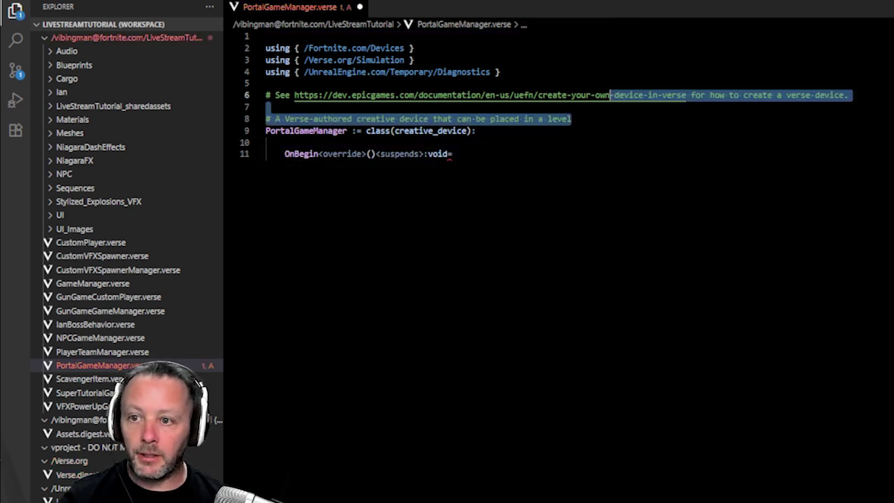
{"action": "key", "text": "shift+Up"}
{"action": "key", "text": "Delete"}
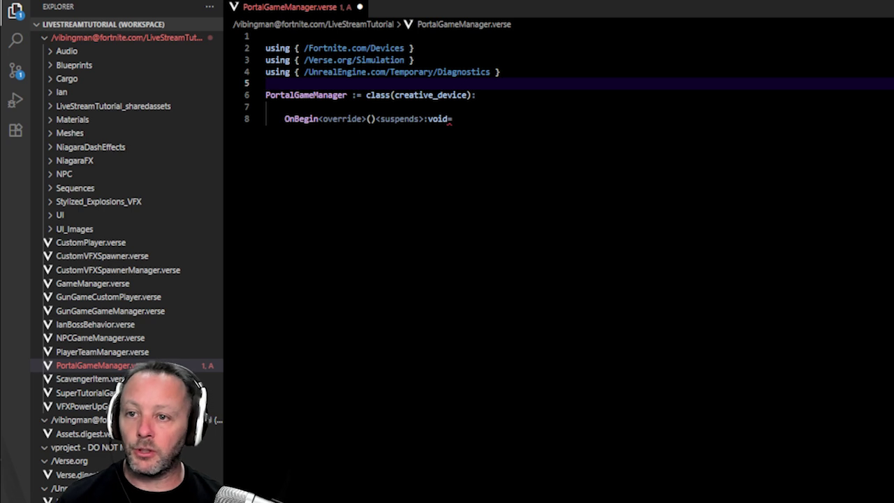
Add an empty block: statement as the body of the OnBegin function.
{"action": "left_click", "coordinate": [453, 119]}
{"action": "key", "text": "Return"}
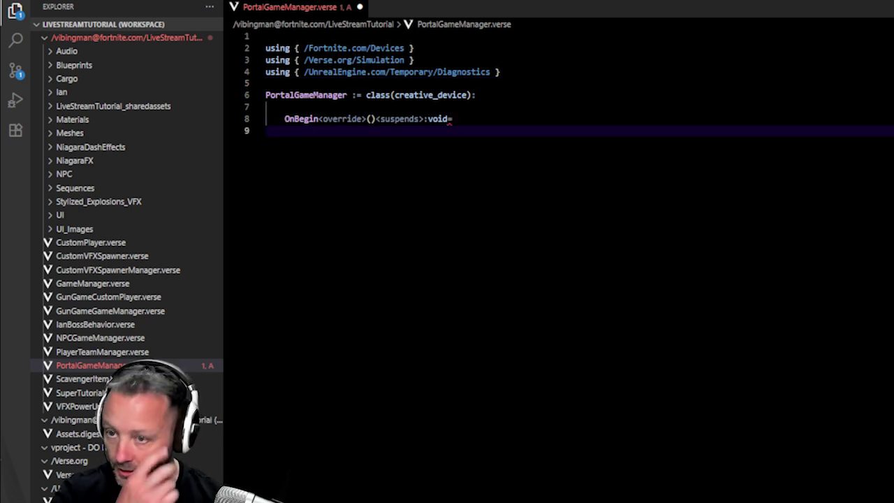
{"action": "type", "text": "block:"}
{"action": "key", "text": "Return"}
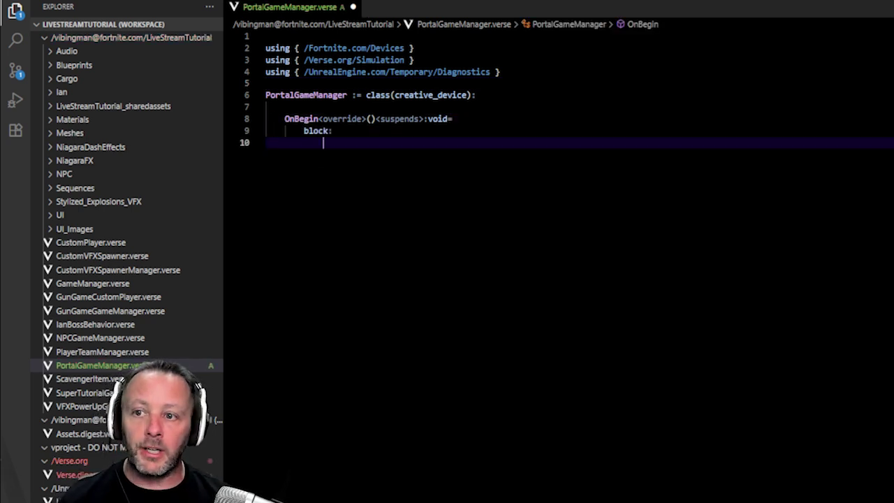
{"action": "left_click_drag", "start_coordinate": [453, 119], "coordinate": [309, 119]}
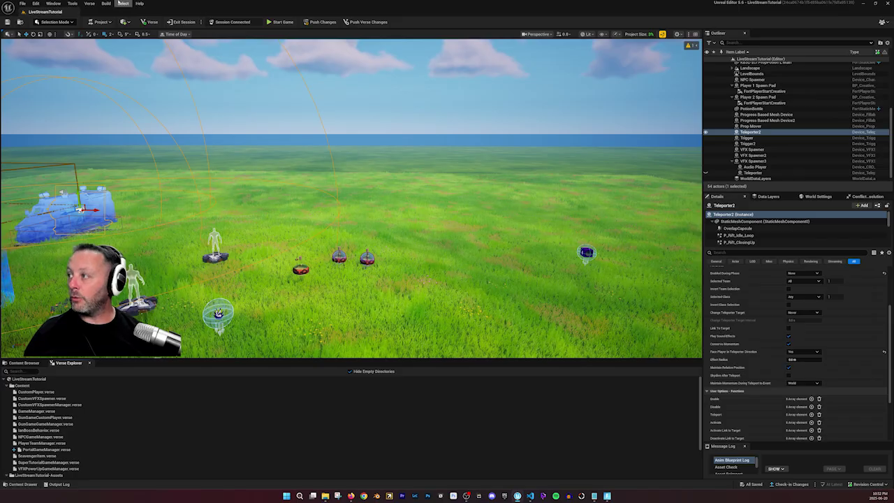
Switch back to the Unreal Editor and build the Verse code.
{"action": "left_click", "coordinate": [105, 4]}
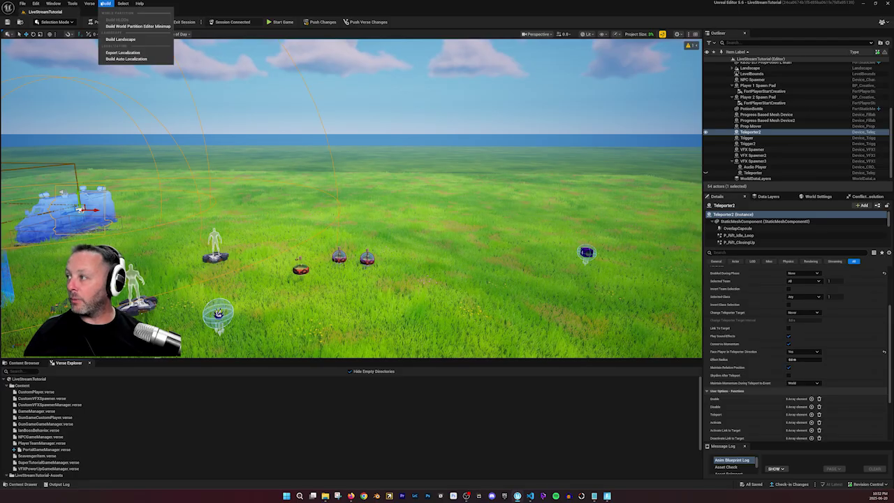
{"action": "mouse_move", "coordinate": [89, 4]}
{"action": "left_click", "coordinate": [108, 21]}
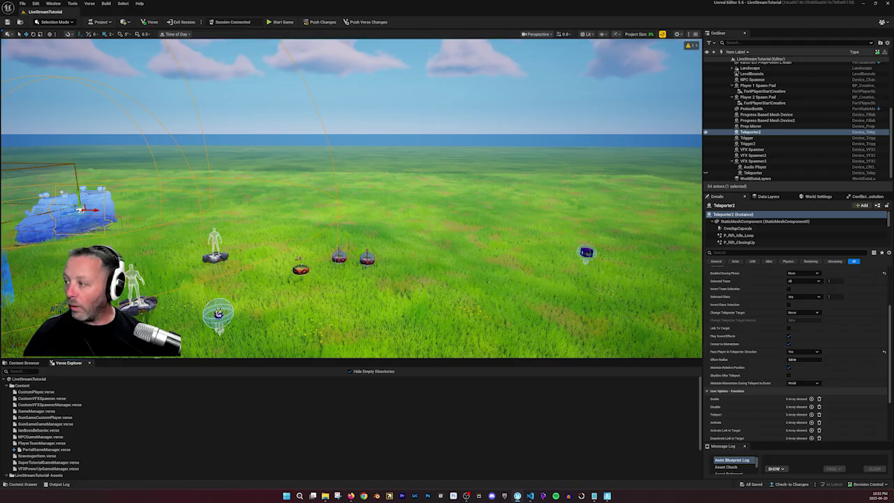
Place the PortalGameManager Verse device from the LiveStreamTutorial Content folder in the level and turn off its Visible in Game option.
{"action": "left_click", "coordinate": [29, 363]}
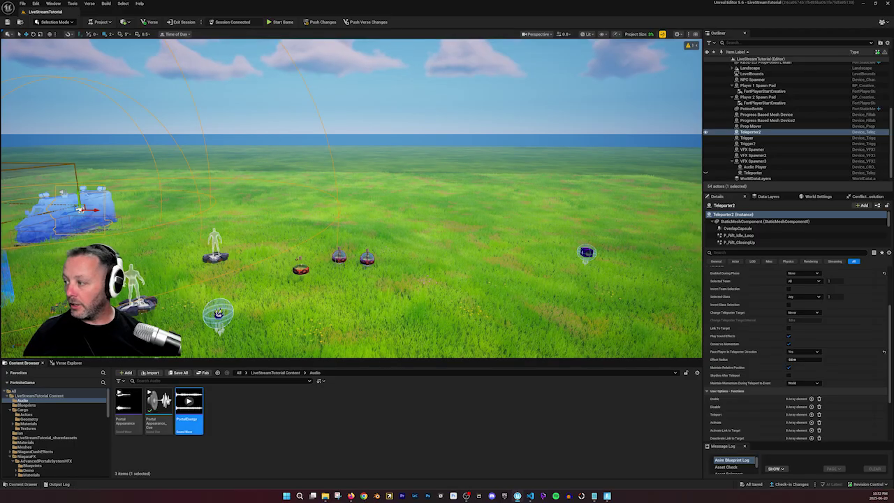
{"action": "left_click", "coordinate": [36, 395]}
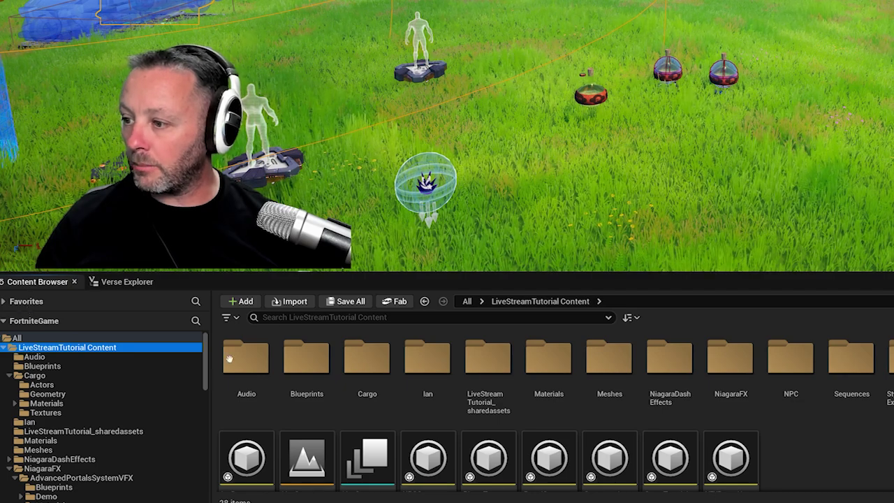
{"action": "scroll", "coordinate": [852, 419], "scroll_direction": "down", "scroll_amount": 1}
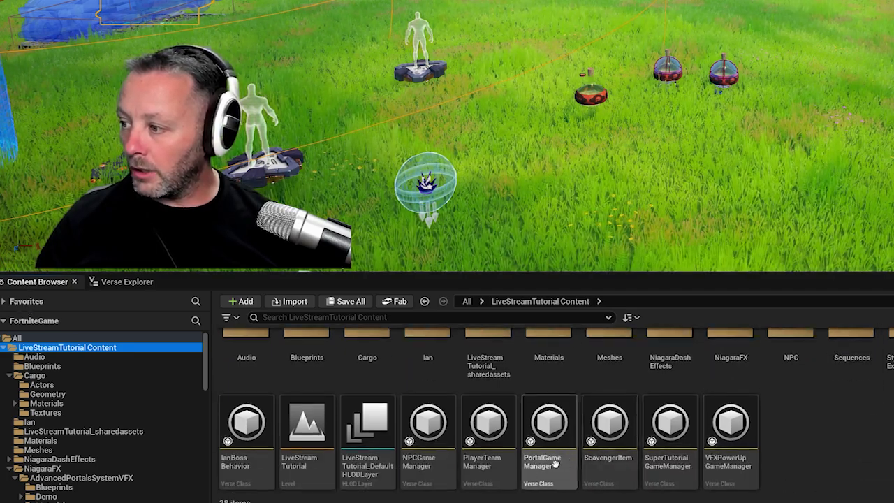
{"action": "mouse_move", "coordinate": [549, 434]}
{"action": "left_click_drag", "start_coordinate": [549, 434], "coordinate": [868, 166]}
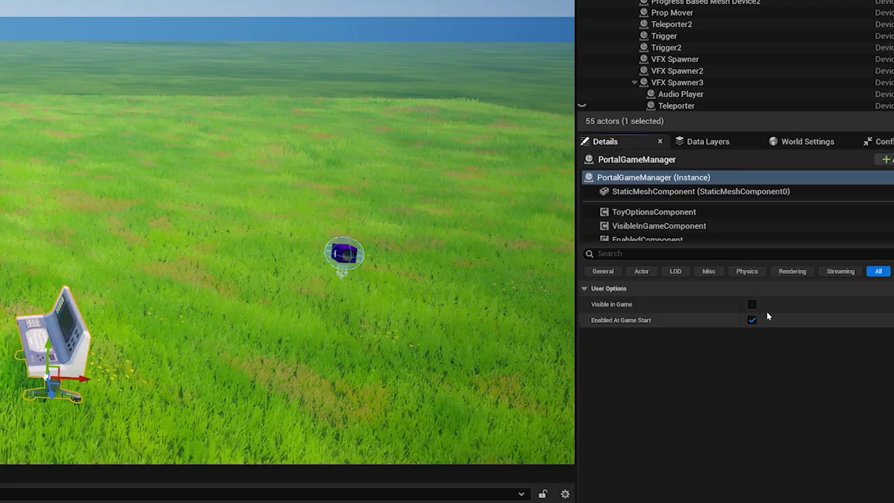
{"action": "left_click", "coordinate": [753, 305]}
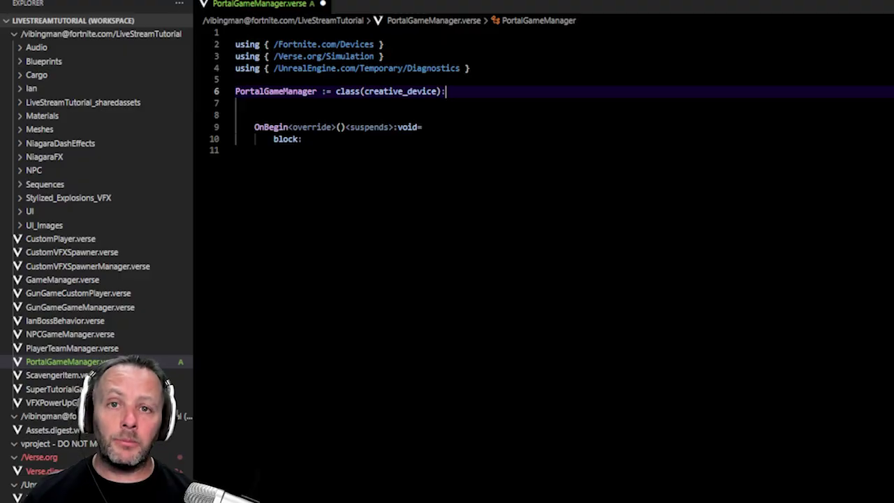
{"action": "key", "text": "Return"}
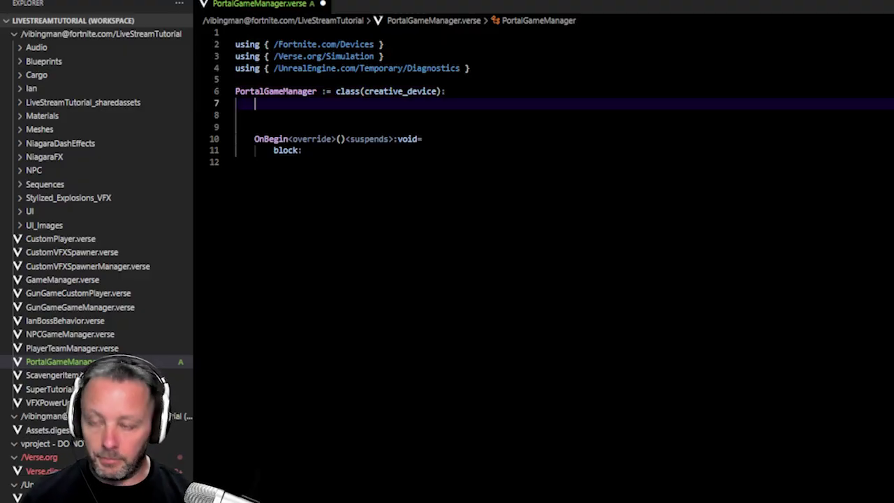
{"action": "type", "text": "@editable VFX:vfx_spawner_device = vfx_spawner_device{}  @editable CarryDevice:carryable_spawner_device = carryable_spawner_device{}  @editable PortalAudio:audio_player_device = audio_player_device{}  @editable Teleporter1:teleporter_device = teleporter_device{} @editable Teleporter2:teleporter_device = teleporter_device{}"}
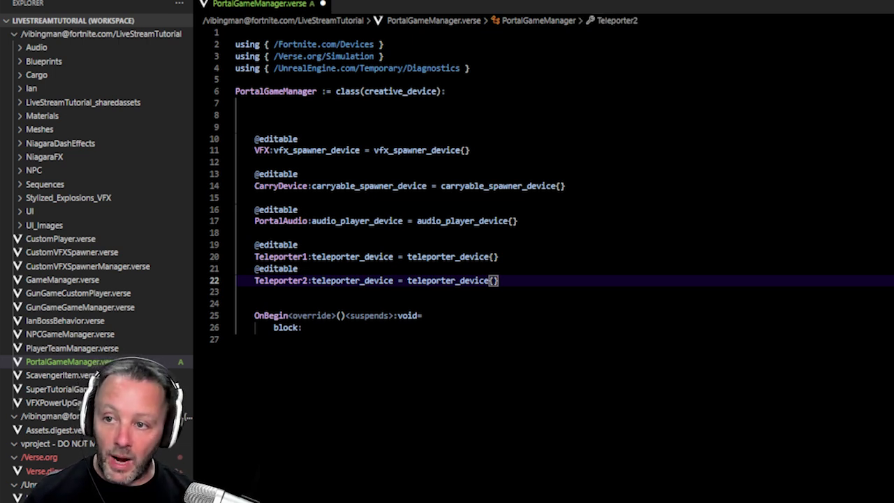
{"action": "double_click", "coordinate": [278, 139]}
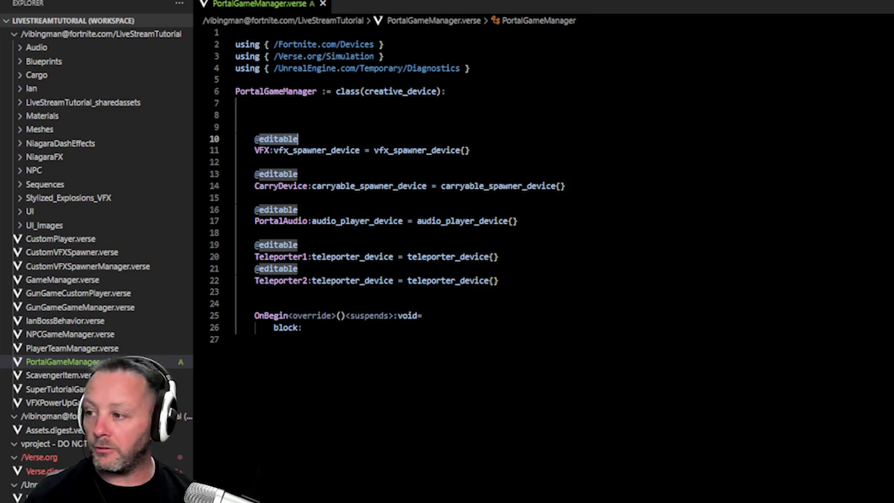
Back in the Unreal Editor, assign VFX Spawner3 to VFX, Carryable Item Spawner to CarryDevice and Audio Player to PortalAudio on PortalGameManager.
{"action": "key", "text": "alt+Tab"}
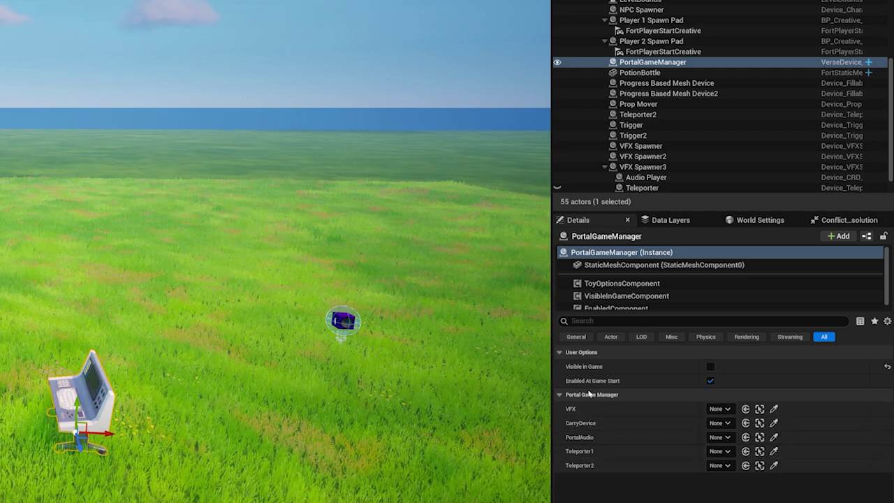
{"action": "left_click", "coordinate": [729, 409]}
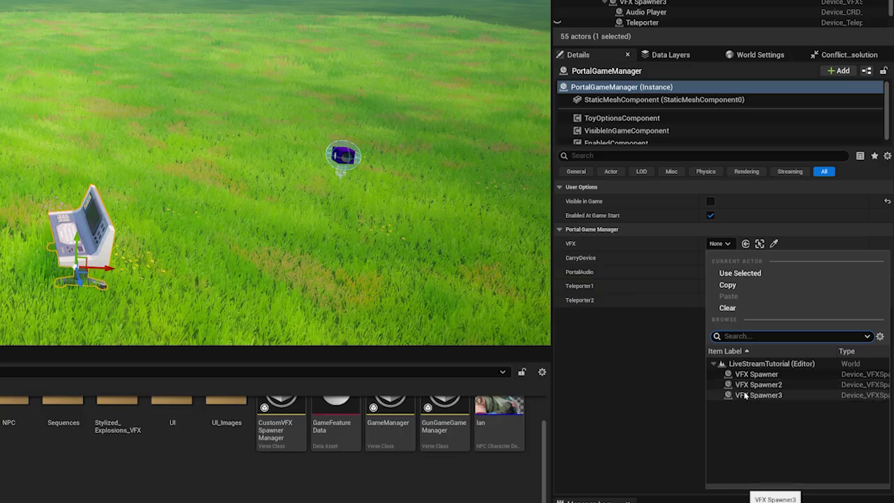
{"action": "left_click", "coordinate": [768, 399]}
{"action": "left_click", "coordinate": [721, 258]}
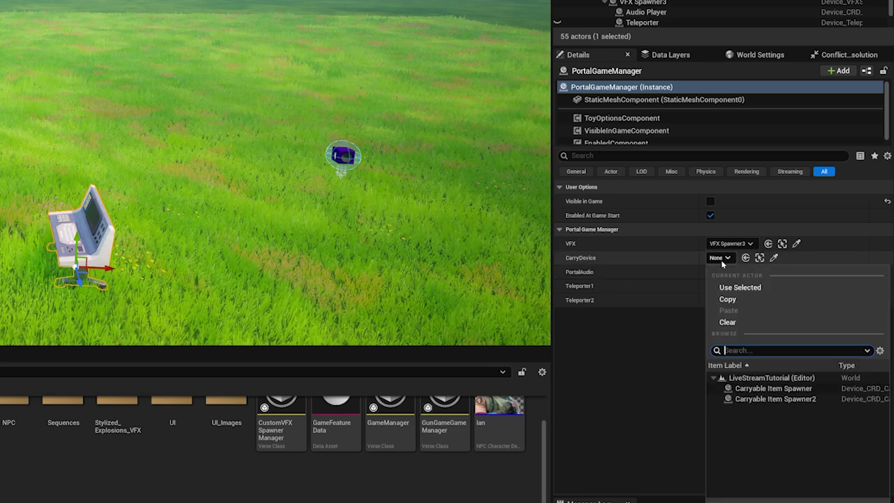
{"action": "left_click", "coordinate": [765, 389]}
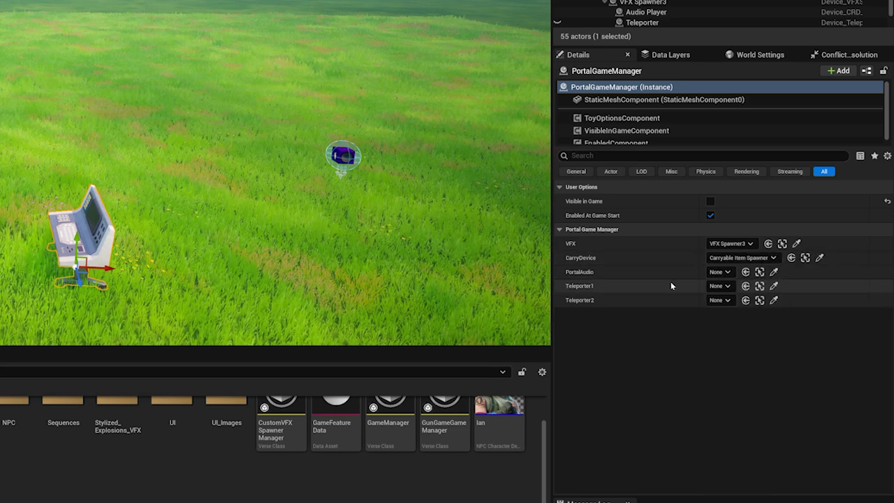
{"action": "left_click", "coordinate": [719, 272]}
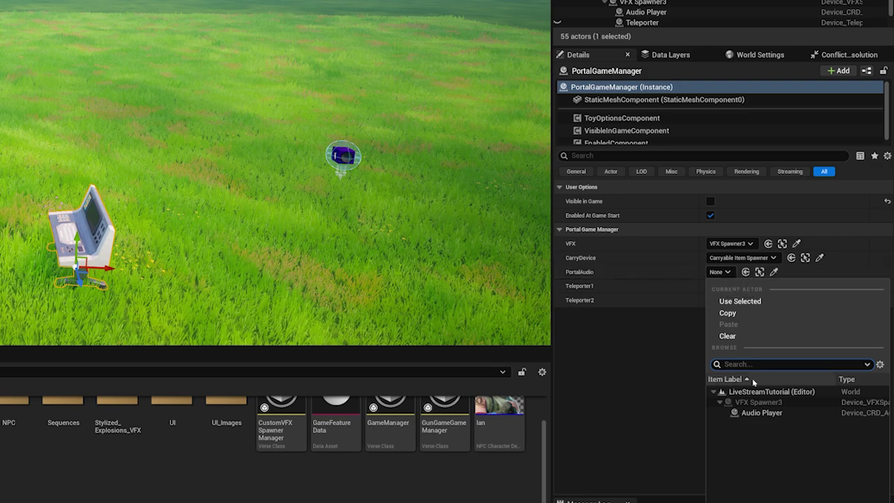
{"action": "left_click", "coordinate": [753, 413]}
Assign the Teleporter device to Teleporter1 and the Teleporter2 device to Teleporter2 on PortalGameManager.
{"action": "left_click", "coordinate": [716, 299]}
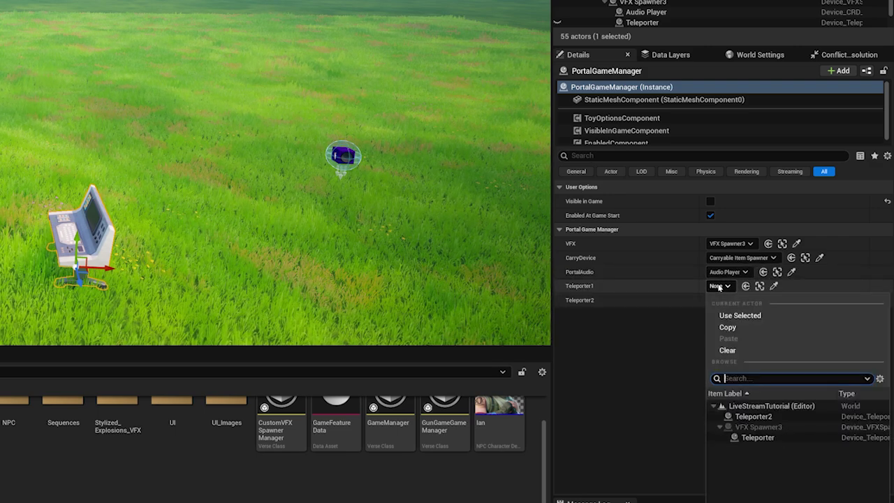
{"action": "left_click", "coordinate": [759, 437]}
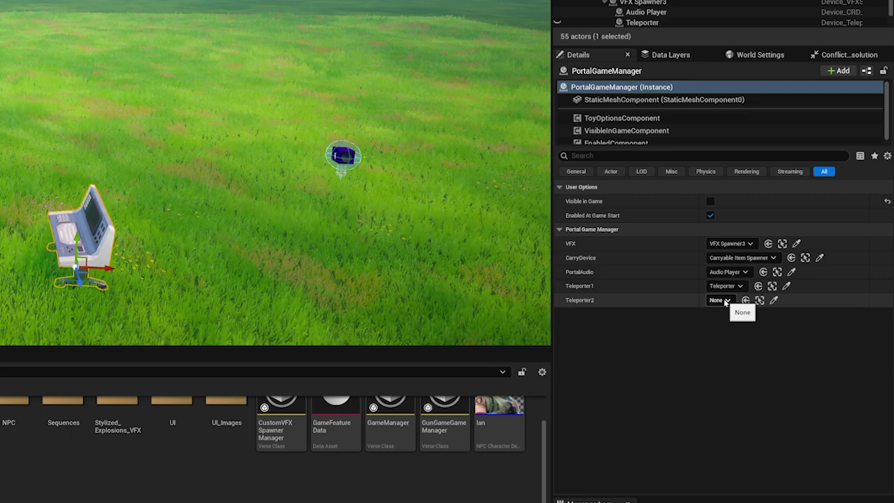
{"action": "left_click", "coordinate": [727, 301]}
{"action": "left_click", "coordinate": [766, 433]}
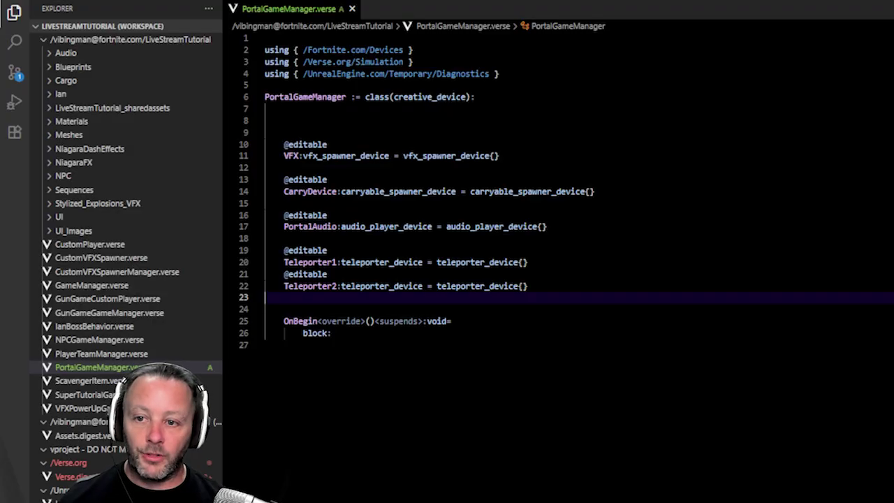
In VS Code, review the editable attributes and the names of the device fields declared in PortalGameManager.verse.
{"action": "left_click_drag", "start_coordinate": [528, 285], "coordinate": [284, 144]}
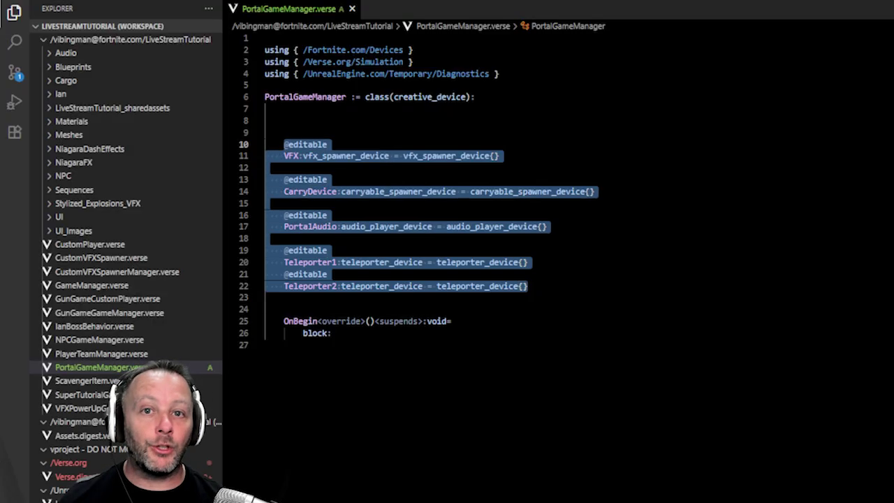
{"action": "left_click", "coordinate": [328, 145]}
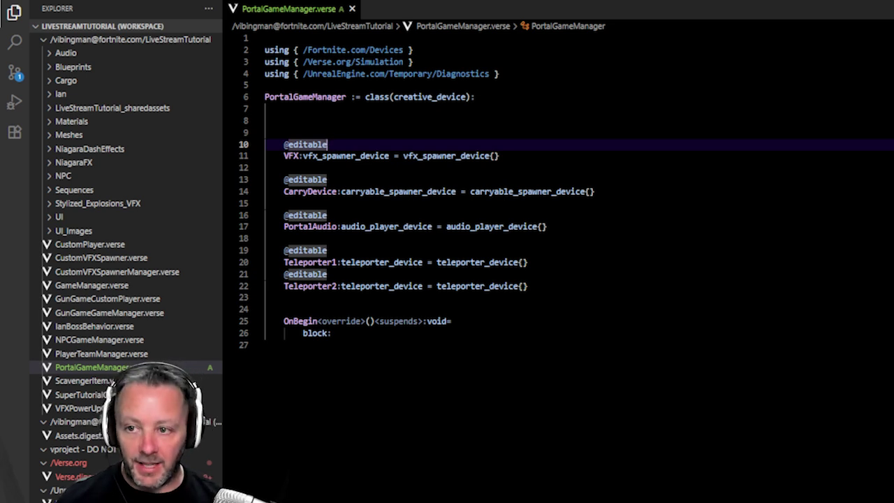
{"action": "double_click", "coordinate": [290, 156]}
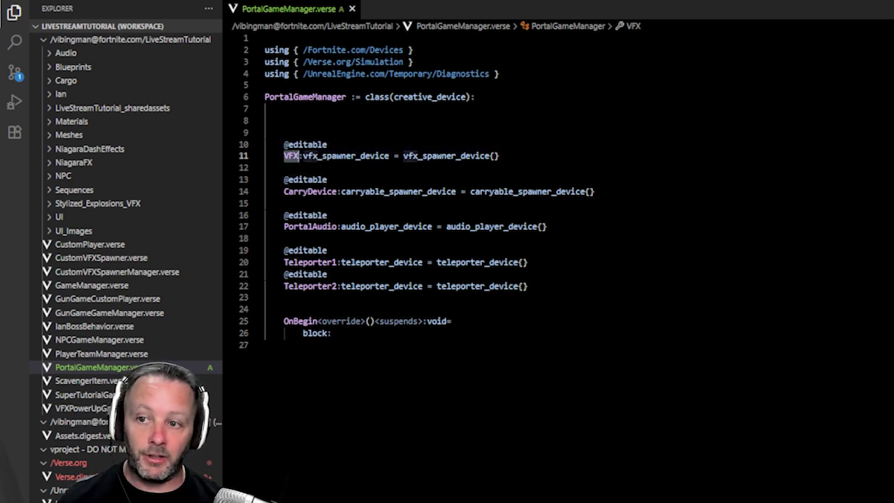
{"action": "double_click", "coordinate": [310, 191]}
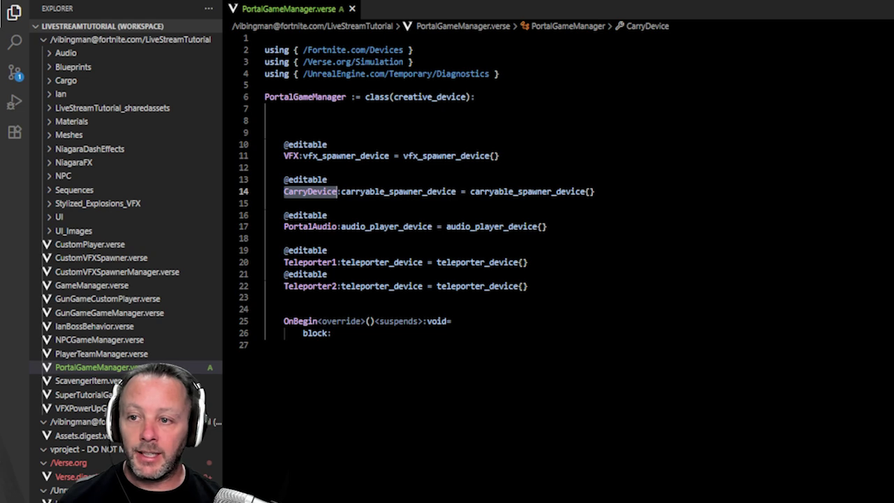
{"action": "double_click", "coordinate": [310, 227]}
{"action": "double_click", "coordinate": [320, 156]}
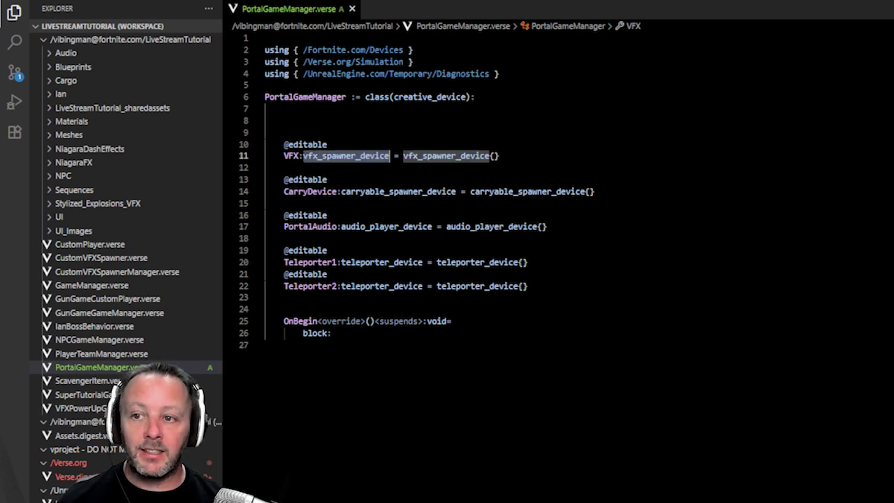
Try declaring a field V of type vfx_spawner_device below the VFX field, and delete it again.
{"action": "left_click", "coordinate": [500, 156]}
{"action": "key", "text": "Return"}
{"action": "key", "text": "Return"}
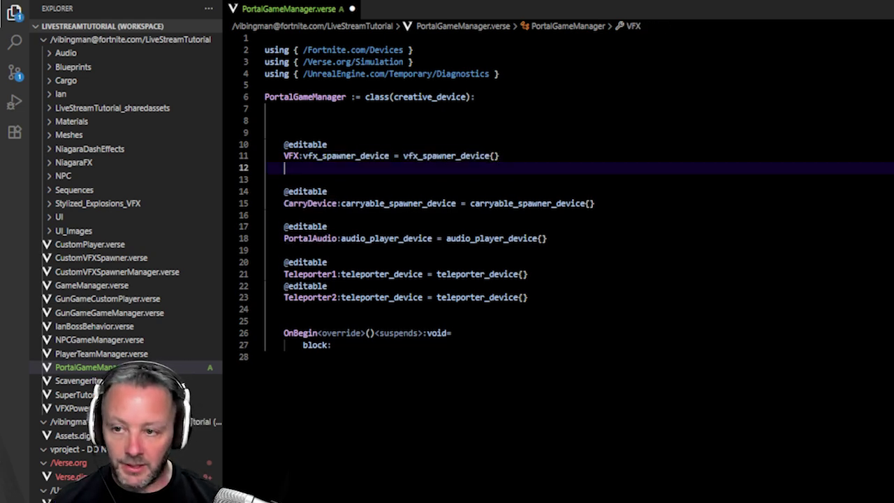
{"action": "type", "text": "V:vfx"}
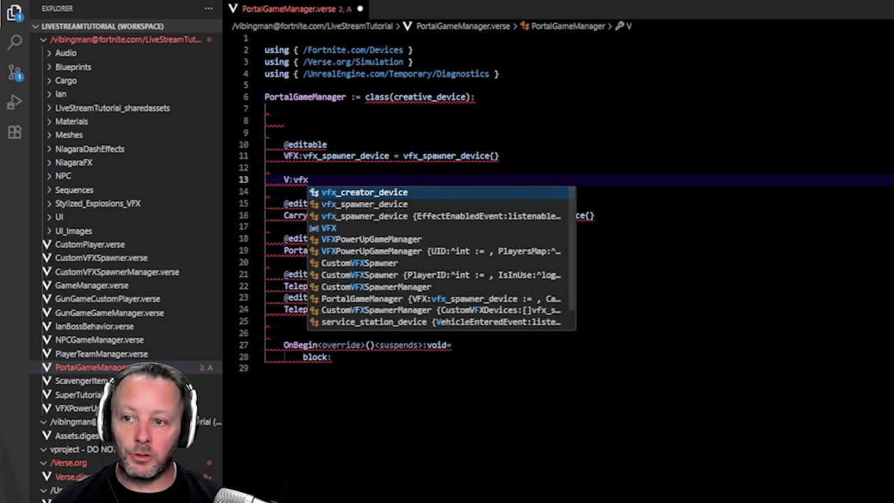
{"action": "left_click", "coordinate": [385, 205]}
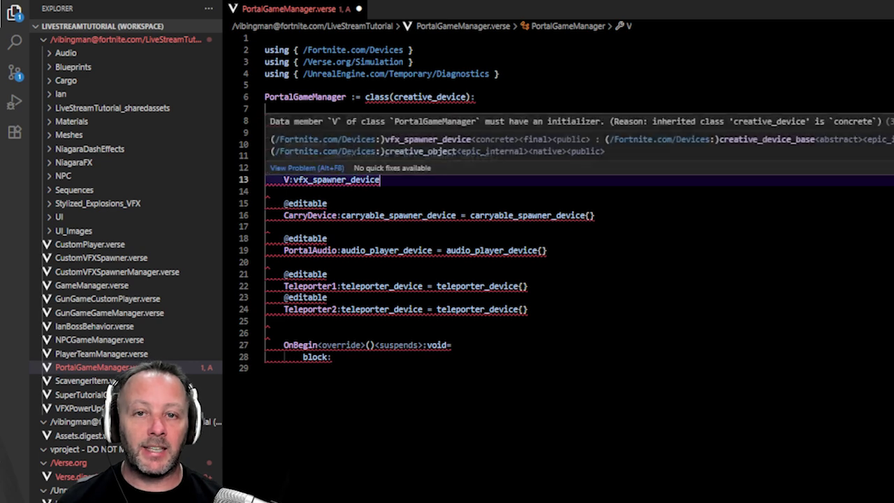
{"action": "left_click_drag", "start_coordinate": [380, 179], "coordinate": [266, 168]}
{"action": "key", "text": "Delete"}
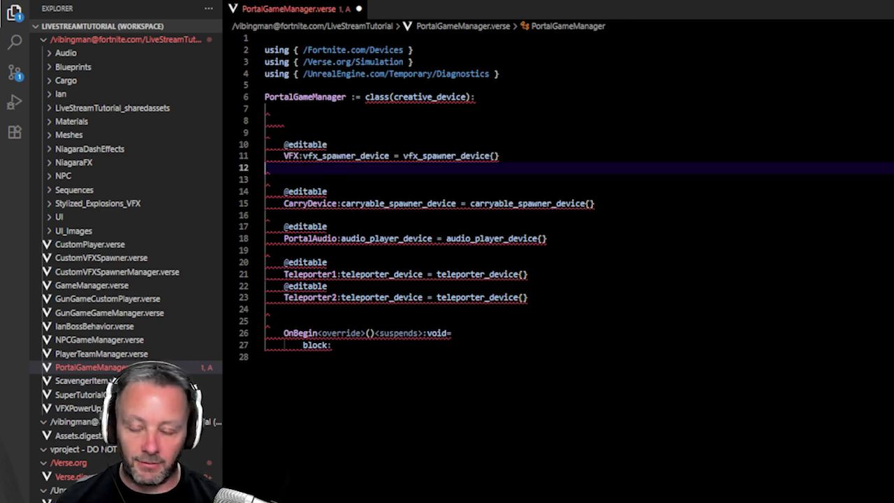
{"action": "key", "text": "Delete"}
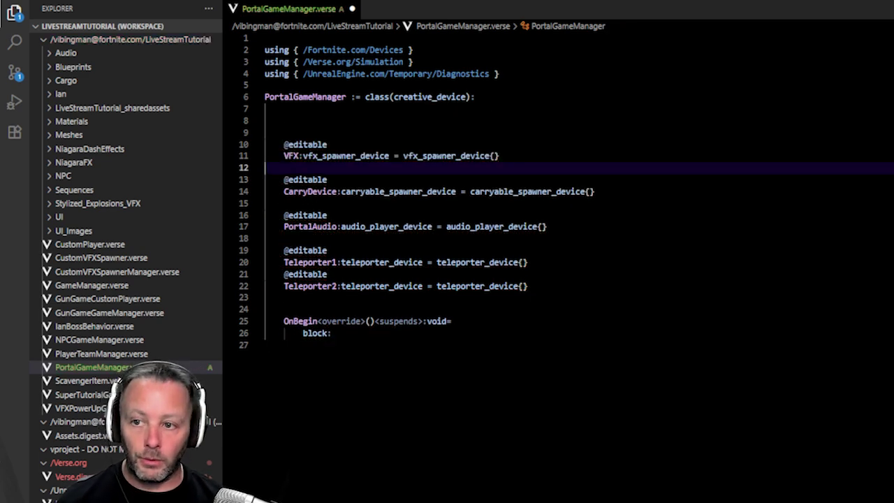
Examine the device types used by the CarryDevice, PortalAudio, Teleporter1 and Teleporter2 declarations.
{"action": "double_click", "coordinate": [308, 179]}
{"action": "double_click", "coordinate": [307, 179]}
{"action": "double_click", "coordinate": [385, 192]}
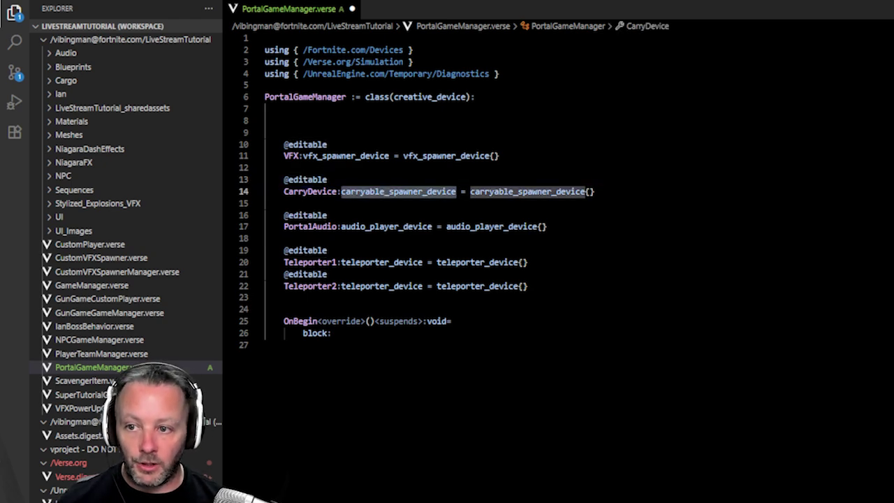
{"action": "double_click", "coordinate": [385, 227]}
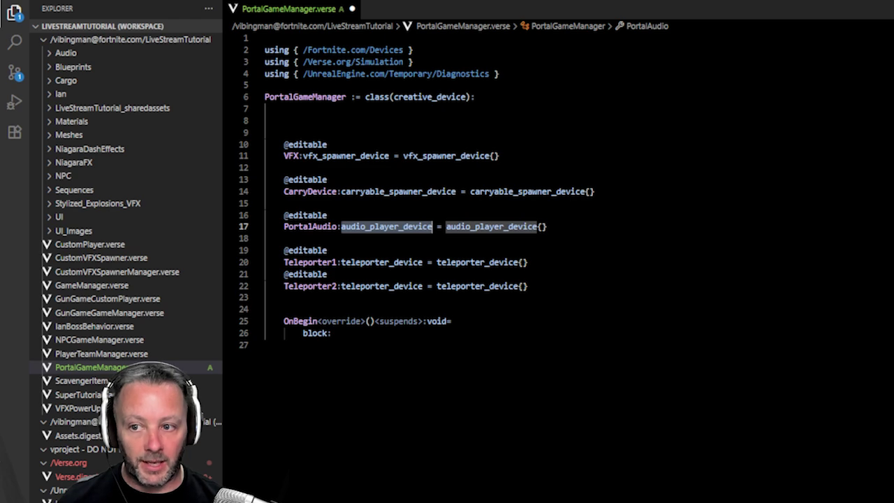
{"action": "double_click", "coordinate": [375, 263]}
{"action": "double_click", "coordinate": [377, 287]}
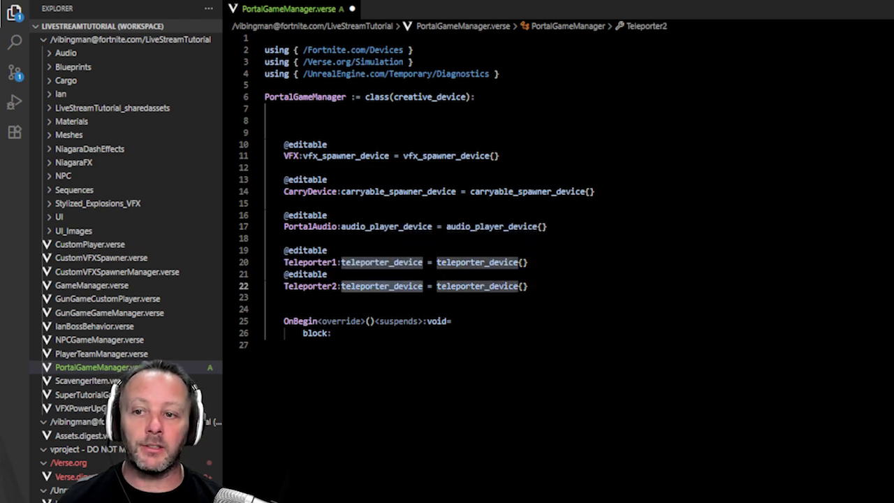
{"action": "left_click", "coordinate": [530, 287]}
{"action": "left_click", "coordinate": [529, 263]}
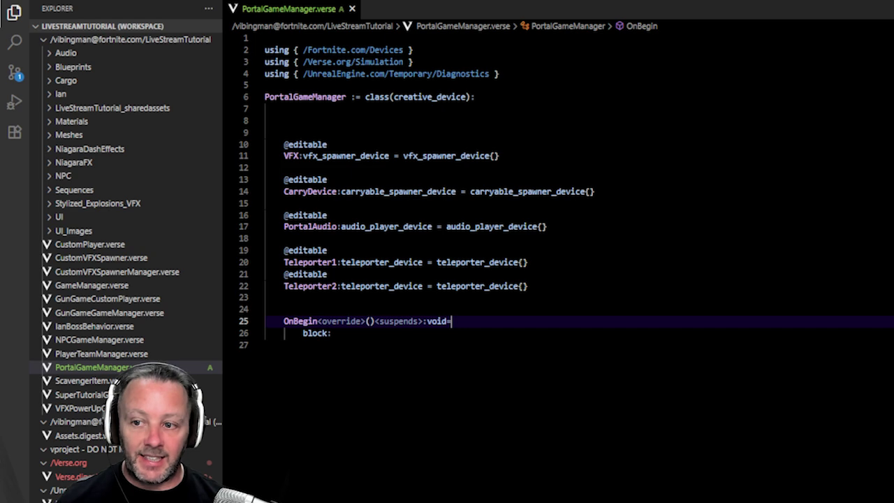
Replace the block: line in OnBegin with CarryDevice.ExplodeEvent.Subscribe(OnExplode) and Teleporter2.TeleportedEvent.Subscribe(OnTeleport).
{"action": "key", "text": "Down"}
{"action": "key", "text": "BackSpace"}
{"action": "key", "text": "BackSpace"}
{"action": "key", "text": "BackSpace"}
{"action": "key", "text": "BackSpace"}
{"action": "key", "text": "BackSpace"}
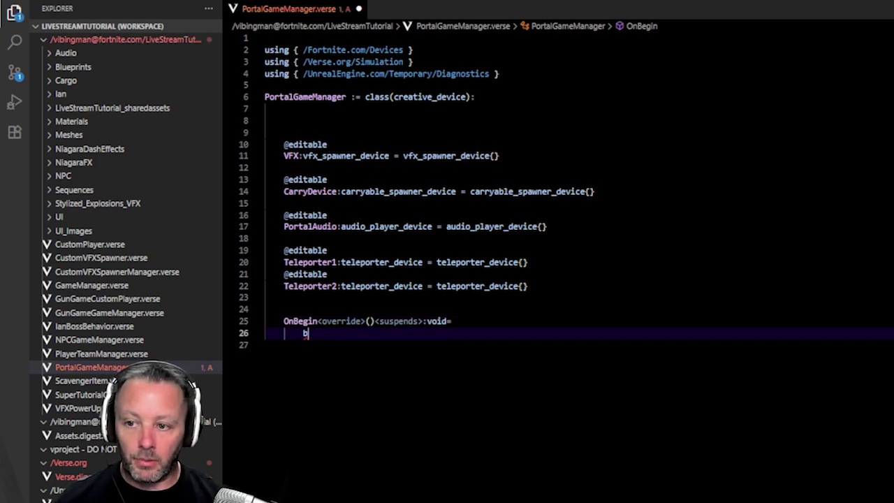
{"action": "key", "text": "BackSpace"}
{"action": "type", "text": "StartProgressButton.InteractedWithEvent.Subscribe(StartProgress) CarryDevice.ExplodeEvent.Subscribe(OnExplode) Teleporter2.TeleportedEvent.Subscribe(OnTeleport)"}
{"action": "key", "text": "ctrl+z"}
{"action": "key", "text": "ctrl+s"}
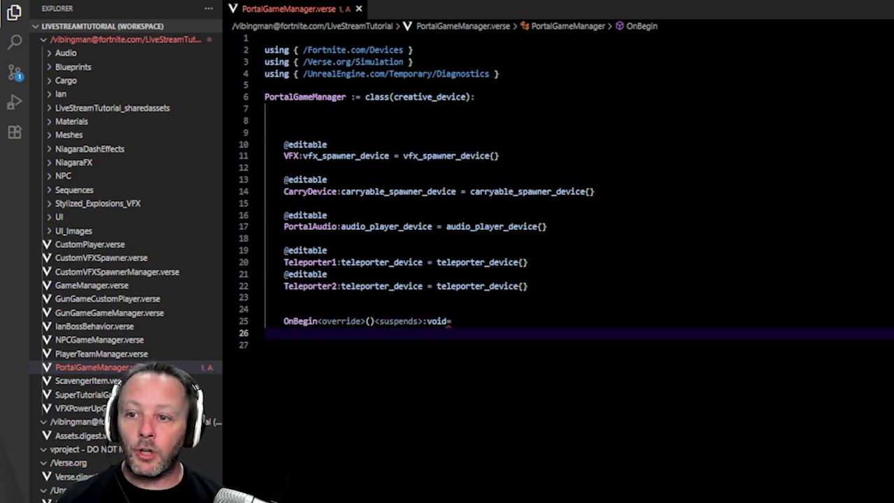
{"action": "type", "text": "CarryDevice.ExplodeEvent.Subscribe(OnExplode) Teleporter2.TeleportedEvent.Subscribe(OnTeleport)"}
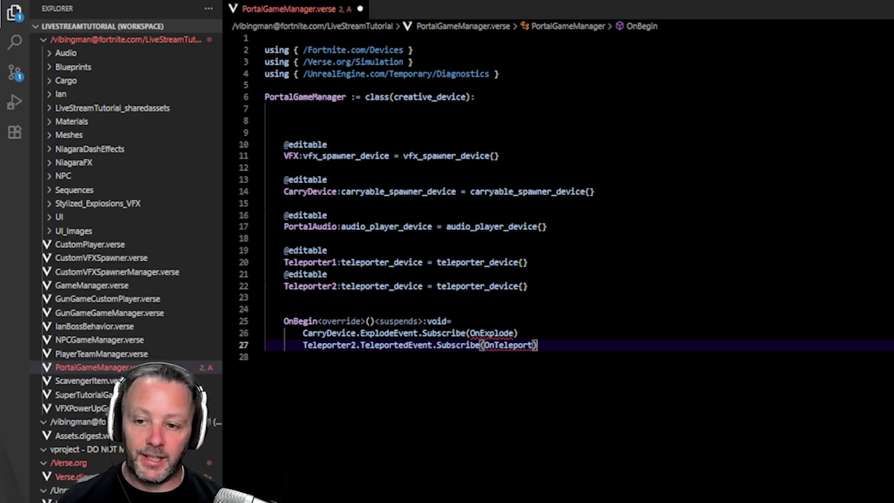
Examine the CarryDevice ExplodeEvent subscription and the device type in the CarryDevice declaration.
{"action": "double_click", "coordinate": [330, 334]}
{"action": "double_click", "coordinate": [389, 333]}
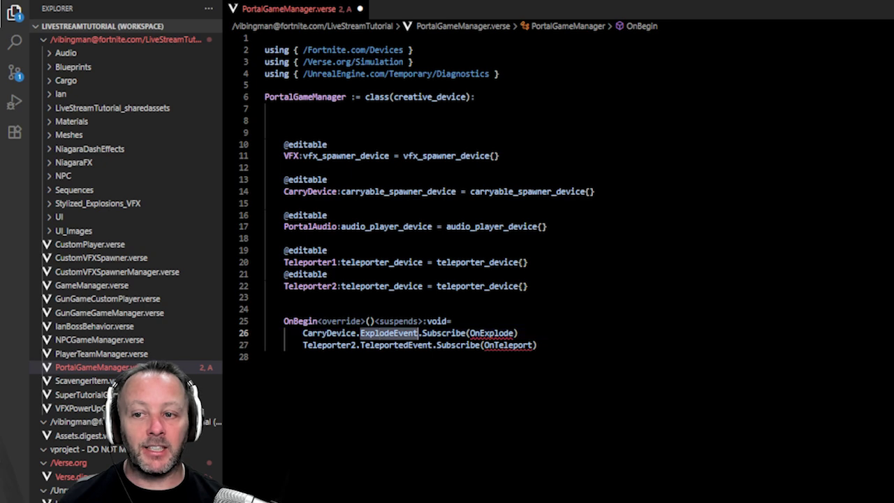
{"action": "left_click", "coordinate": [390, 191]}
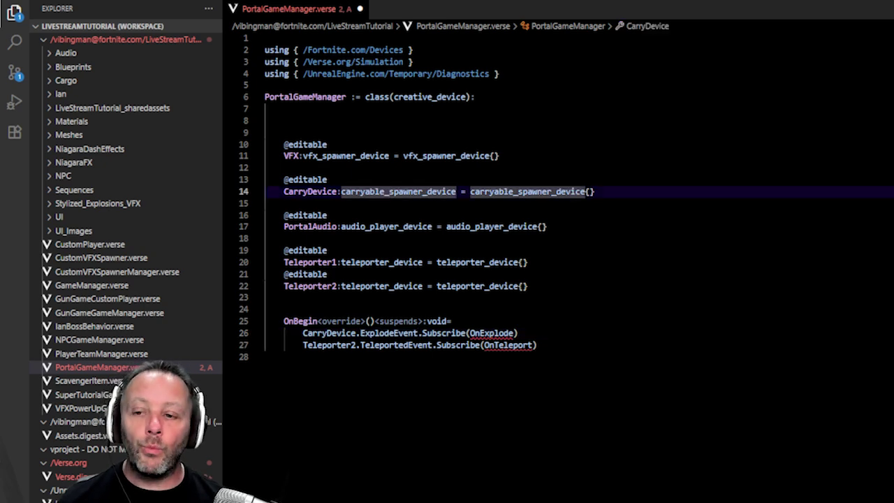
Examine the carryable_spawner_device class in Fortnite.digest.verse, including its explosion settings and the ExplodeEvent signature.
{"action": "double_click", "coordinate": [388, 333]}
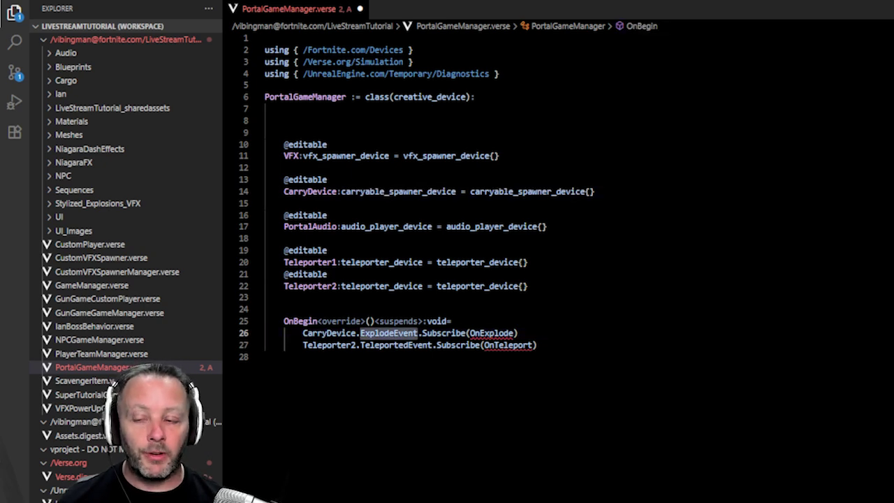
{"action": "left_click", "coordinate": [409, 199], "text": "ctrl"}
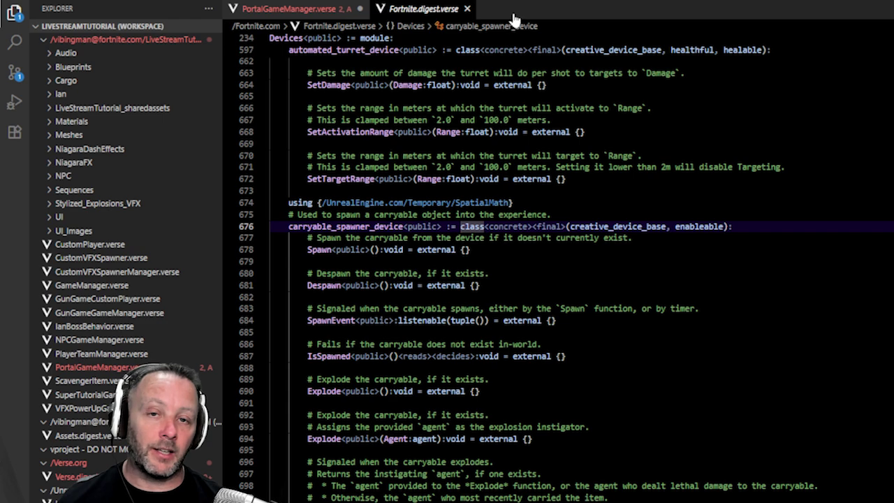
{"action": "left_click_drag", "start_coordinate": [270, 238], "coordinate": [577, 266]}
{"action": "left_click", "coordinate": [577, 266]}
{"action": "scroll", "coordinate": [577, 267], "scroll_direction": "down", "scroll_amount": 12}
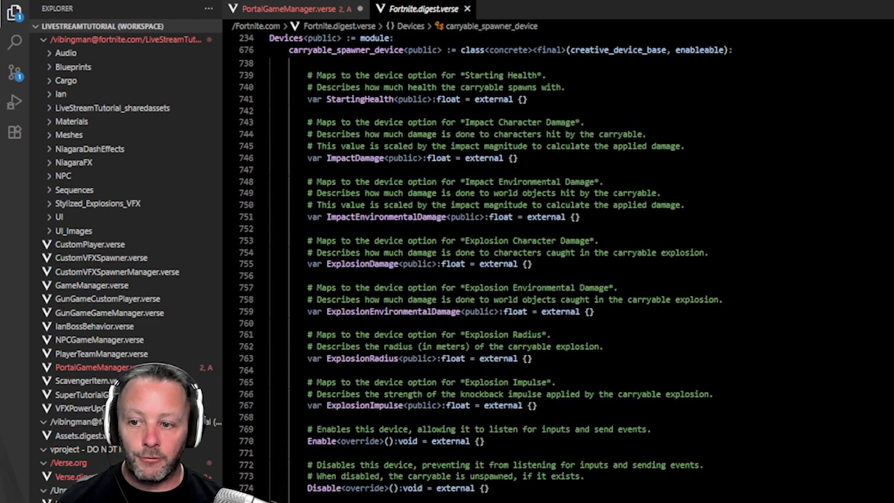
{"action": "left_click_drag", "start_coordinate": [628, 497], "coordinate": [642, 146]}
{"action": "left_click", "coordinate": [684, 252]}
{"action": "scroll", "coordinate": [684, 252], "scroll_direction": "up", "scroll_amount": 10}
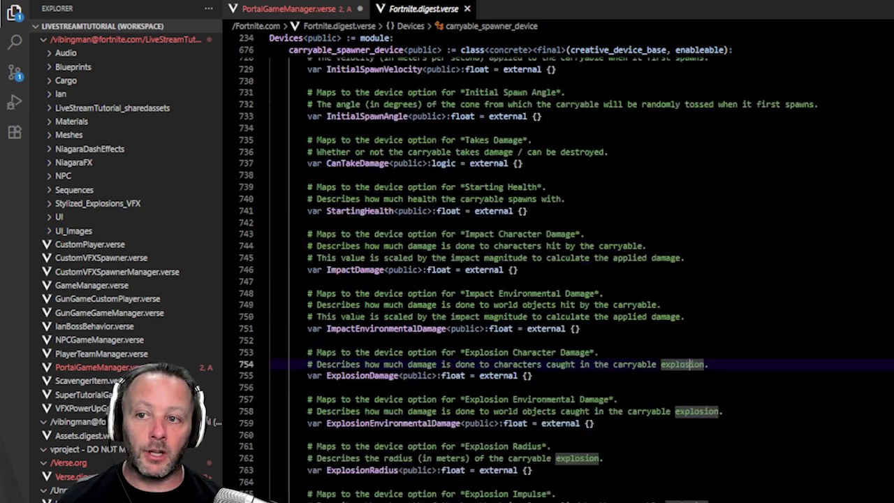
{"action": "scroll", "coordinate": [559, 266], "scroll_direction": "up", "scroll_amount": 12}
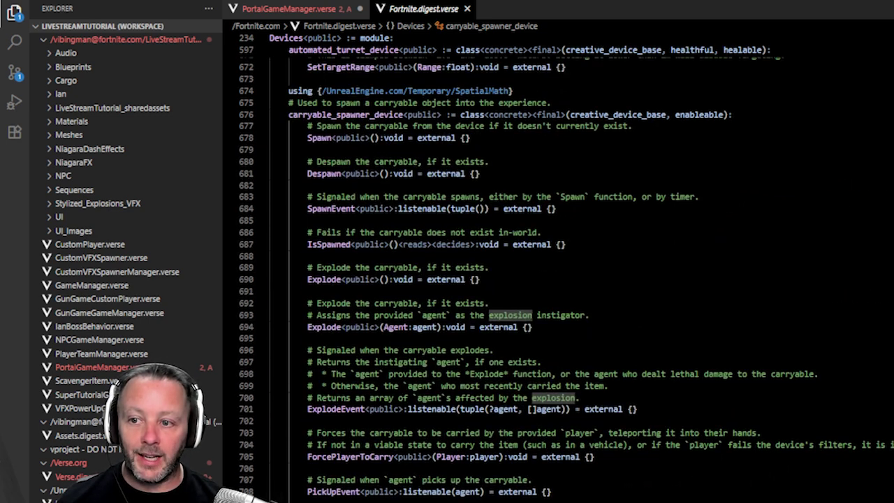
{"action": "double_click", "coordinate": [337, 409]}
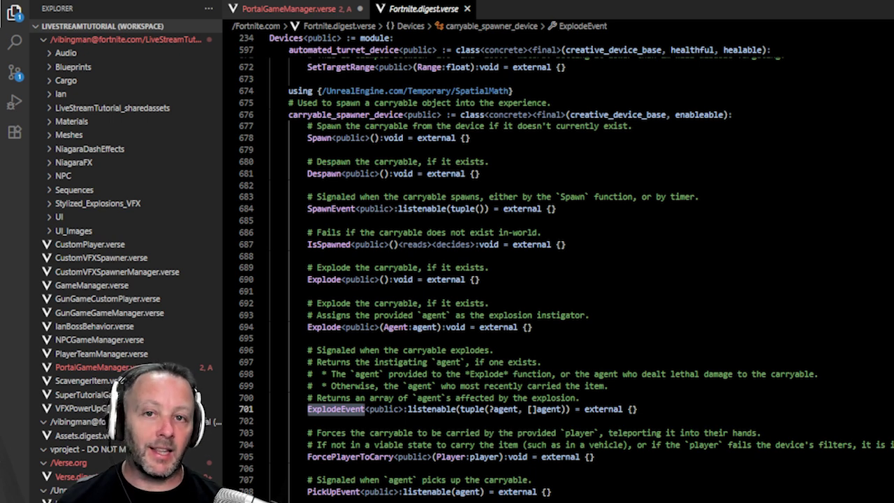
Return to PortalGameManager.verse and examine the ExplodeEvent subscription with its OnExplode handler and the Teleporter2 TeleportedEvent subscription.
{"action": "left_click", "coordinate": [309, 10]}
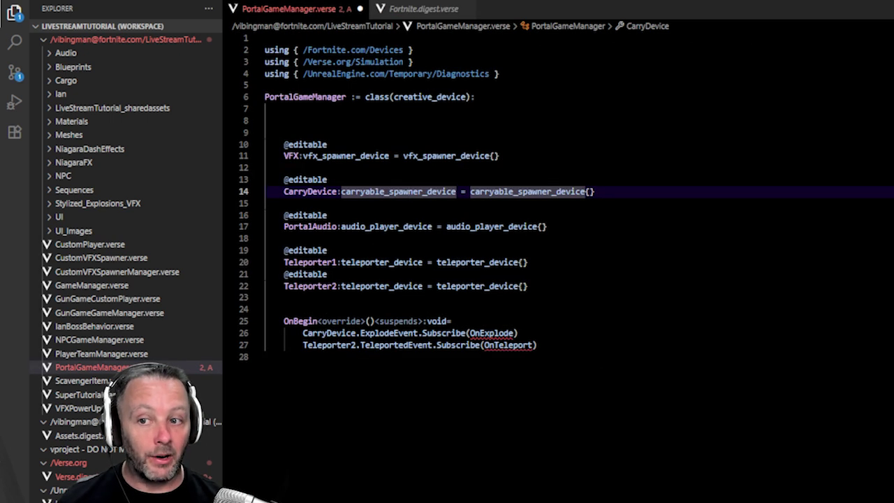
{"action": "double_click", "coordinate": [389, 333]}
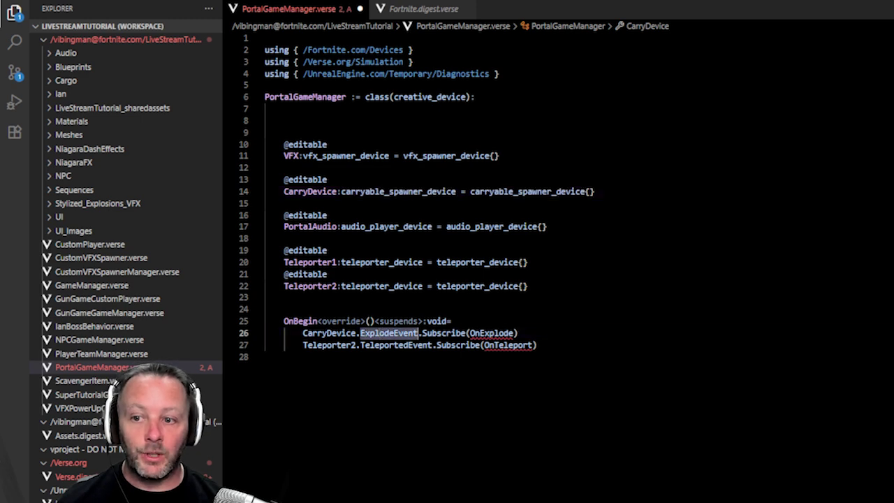
{"action": "double_click", "coordinate": [492, 333]}
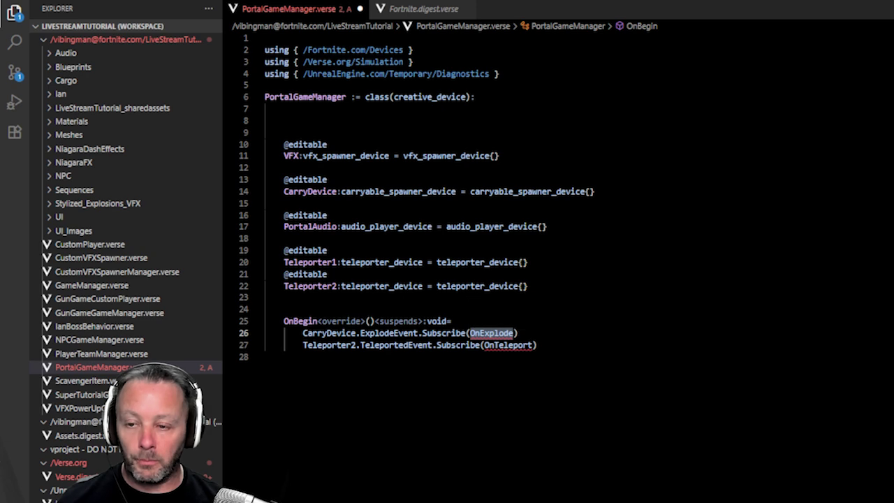
{"action": "left_click", "coordinate": [312, 345]}
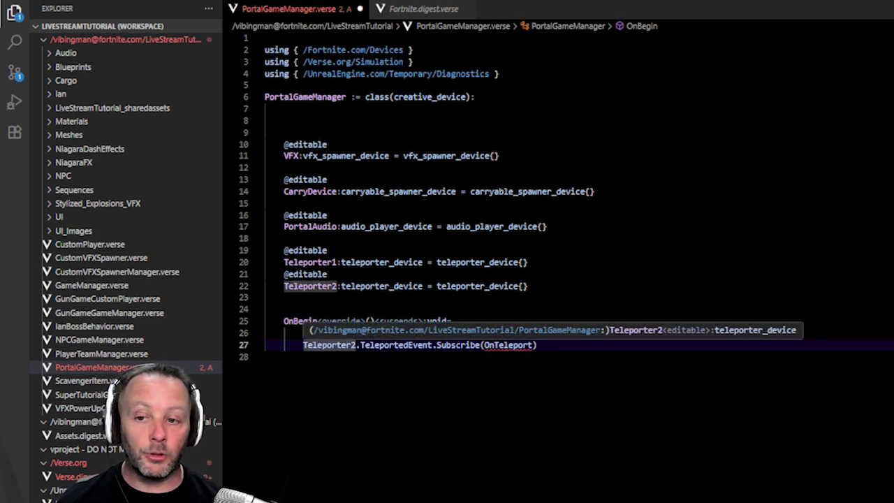
{"action": "left_click", "coordinate": [266, 357]}
{"action": "double_click", "coordinate": [396, 345]}
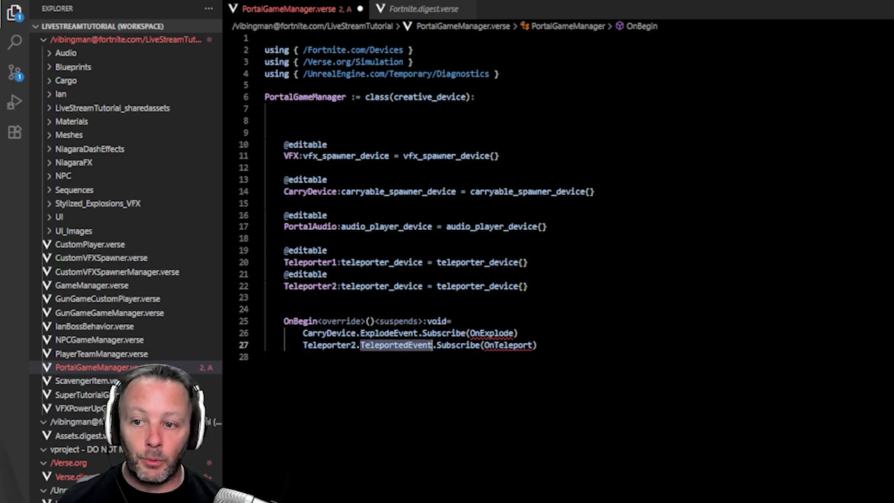
Examine the teleporter_device class in the Fortnite digest and the OnTeleport handler name in the TeleportedEvent subscription.
{"action": "left_click", "coordinate": [385, 262]}
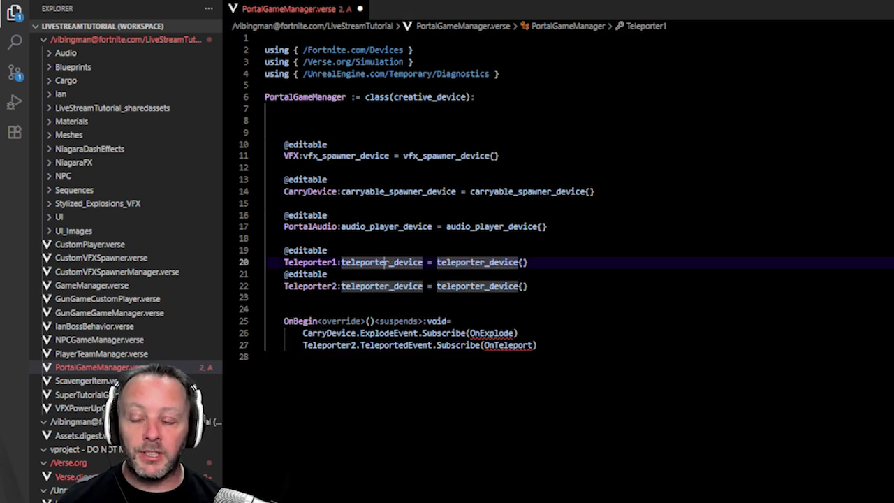
{"action": "left_click", "coordinate": [368, 291], "text": "ctrl"}
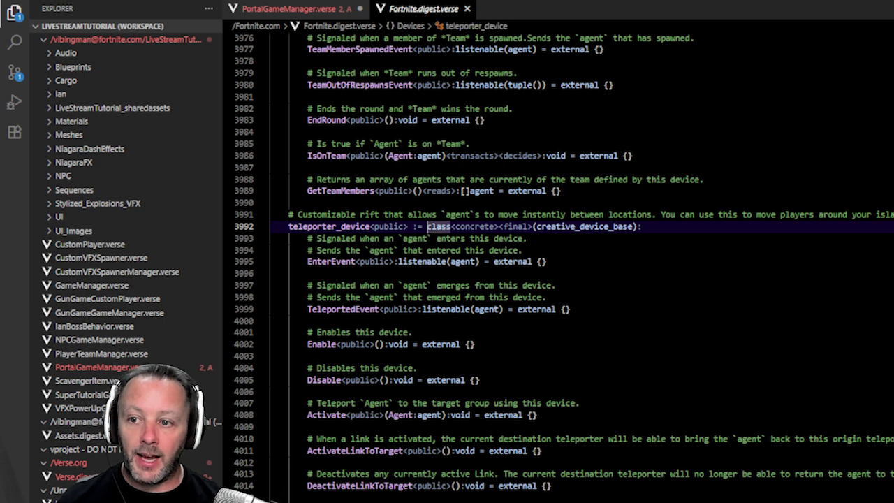
{"action": "left_click_drag", "start_coordinate": [308, 262], "coordinate": [270, 497]}
{"action": "left_click", "coordinate": [286, 9]}
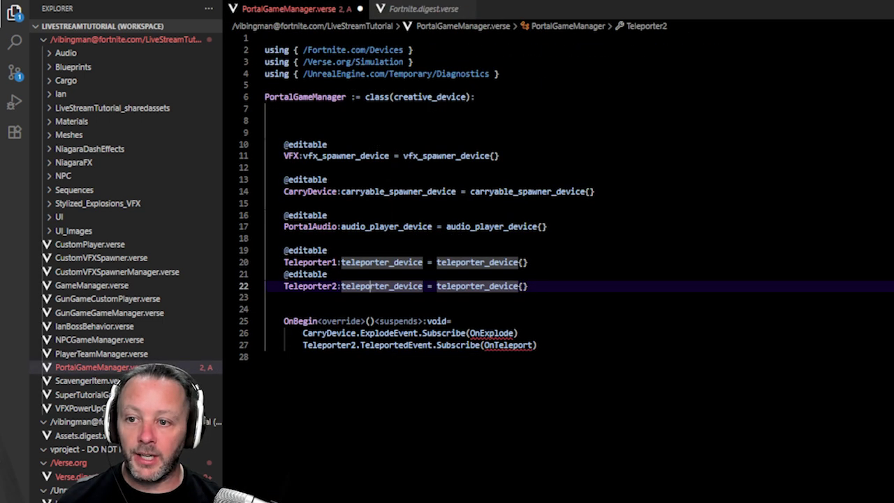
{"action": "left_click", "coordinate": [390, 346]}
{"action": "double_click", "coordinate": [389, 345]}
{"action": "double_click", "coordinate": [509, 345]}
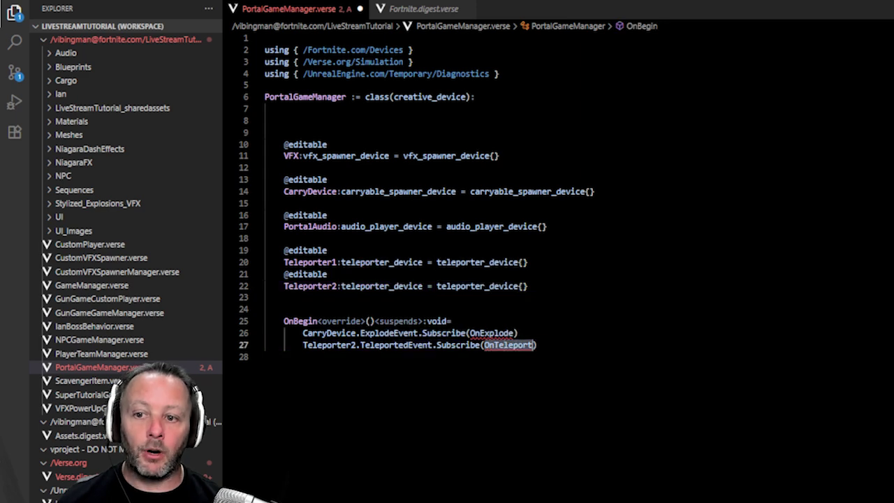
Below OnBegin, add OnExplode(Agent:?agent, Agents:[]agent):void, which unwraps CarryDevice.CarryableObjectTransform through Pos and ActualPos, teleports VFX to [T - vector3{Z:=50.0}, R] and spawns ShowPortal().
{"action": "key", "text": "End"}
{"action": "key", "text": "Return"}
{"action": "key", "text": "Return"}
{"action": "key", "text": "BackSpace"}
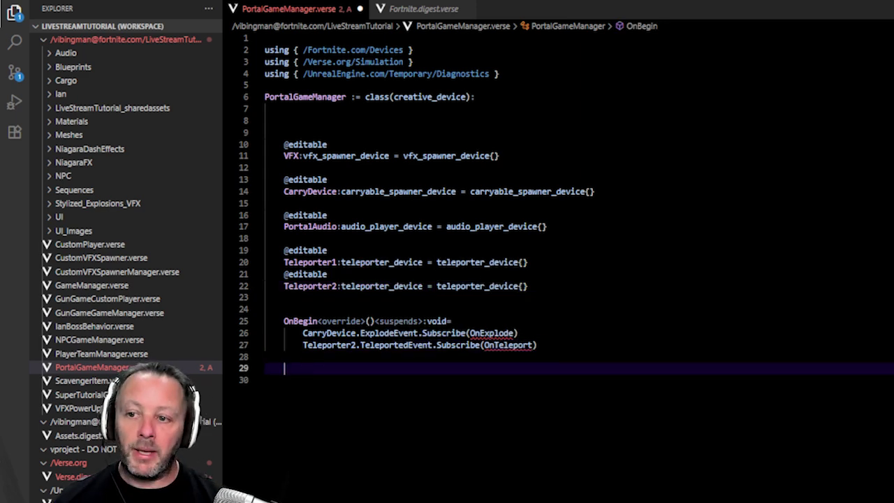
{"action": "type", "text": "OnExplode(Agent:?agent, Agents:[]agent):void=     Pos:?transform = CarryDevice.CarryableObjectTransform     if(ActualPos:=Pos?):         T:=ActualPos.Translation         R:=ActualPos.Rotation         if(VFX.TeleportTo[T - vector3{Z:=50.0}, R]):             spawn:                 ShowPortal()"}
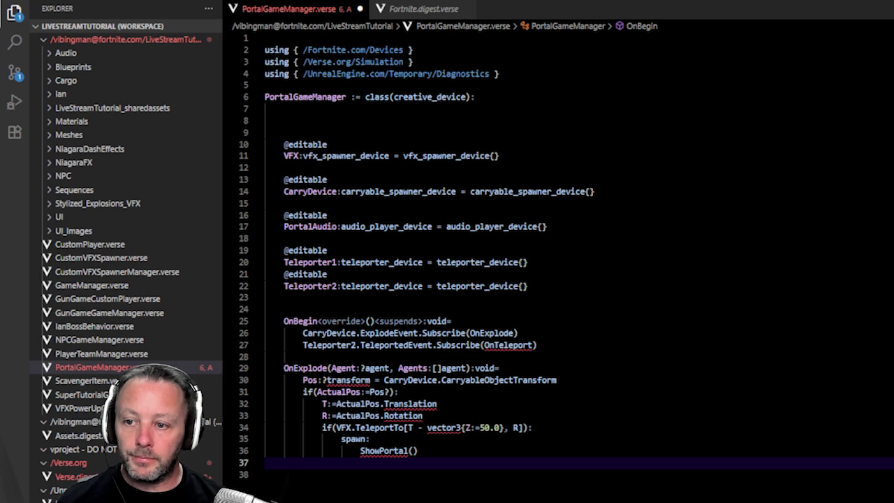
Examine the Pos declaration in OnExplode, its ?transform type, and the carryable_spawner_device members in the Fortnite digest.
{"action": "mouse_move", "coordinate": [348, 381]}
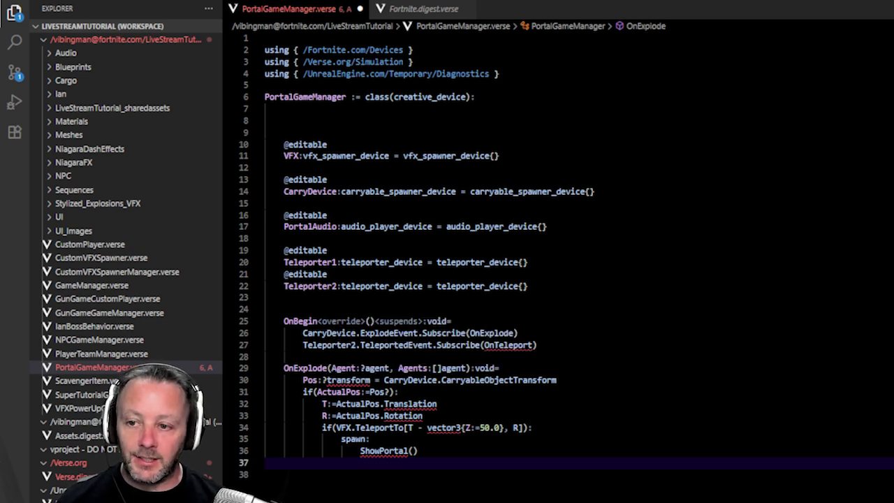
{"action": "left_click_drag", "start_coordinate": [301, 380], "coordinate": [557, 380]}
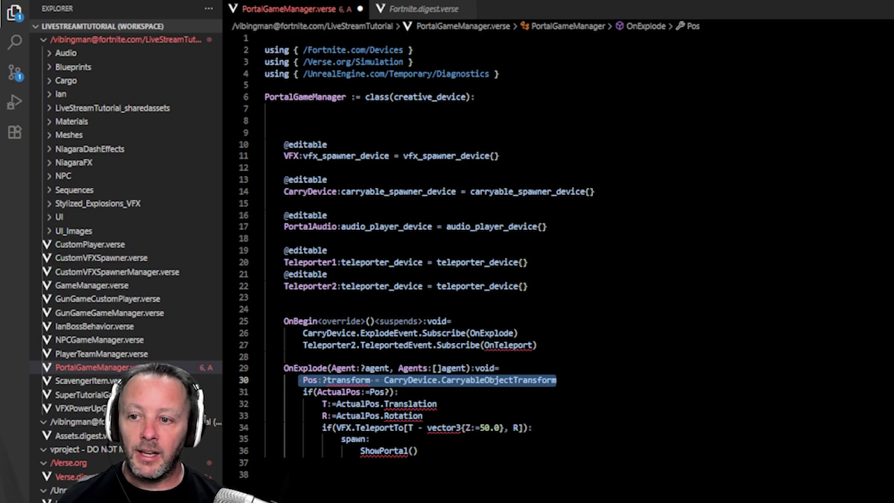
{"action": "left_click", "coordinate": [500, 368]}
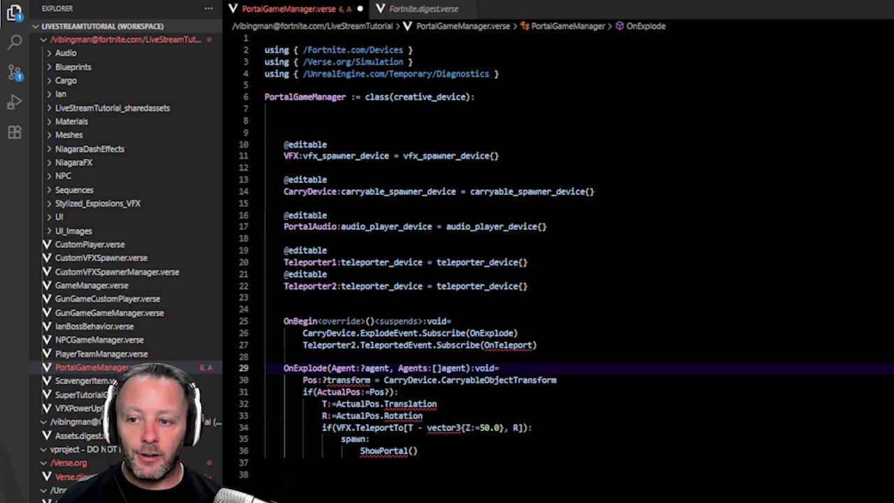
{"action": "double_click", "coordinate": [498, 380]}
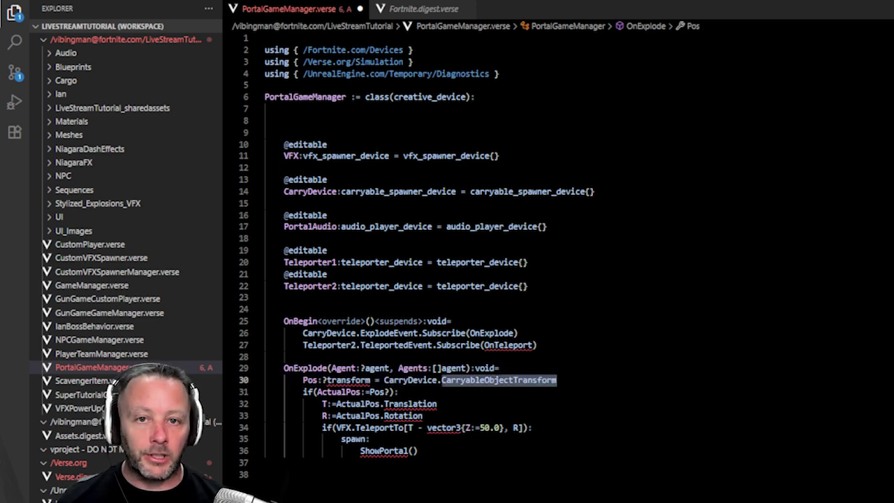
{"action": "left_click", "coordinate": [423, 8]}
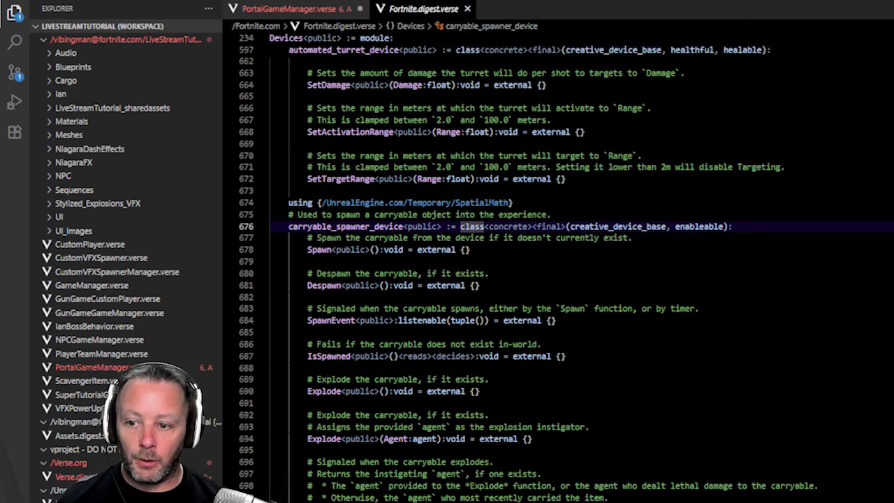
{"action": "scroll", "coordinate": [559, 279], "scroll_direction": "down", "scroll_amount": 6}
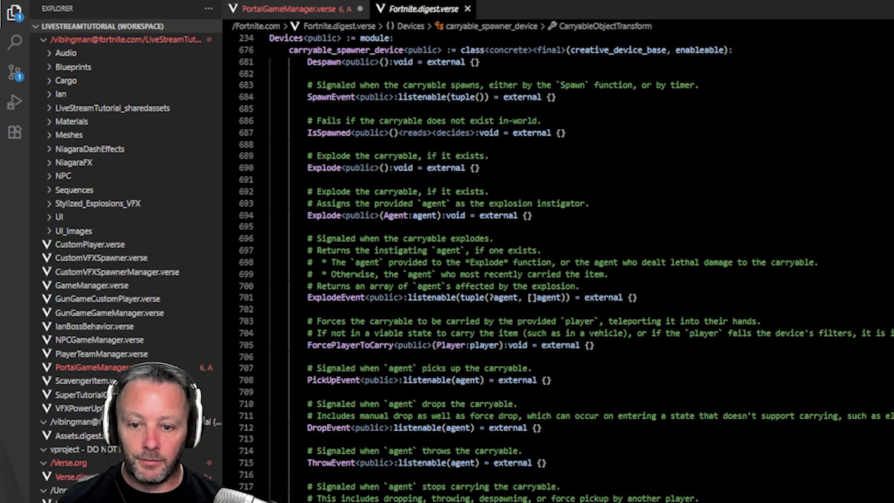
{"action": "left_click", "coordinate": [318, 10]}
{"action": "left_click_drag", "start_coordinate": [366, 380], "coordinate": [323, 381]}
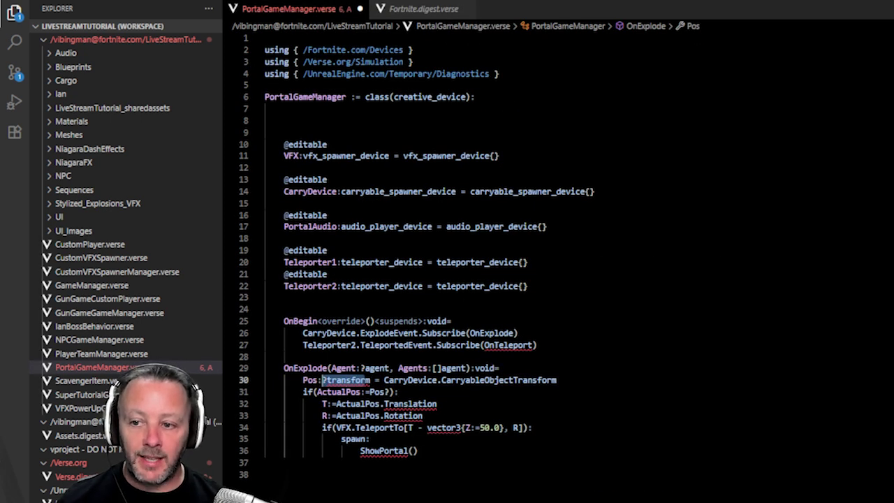
{"action": "left_click", "coordinate": [313, 381]}
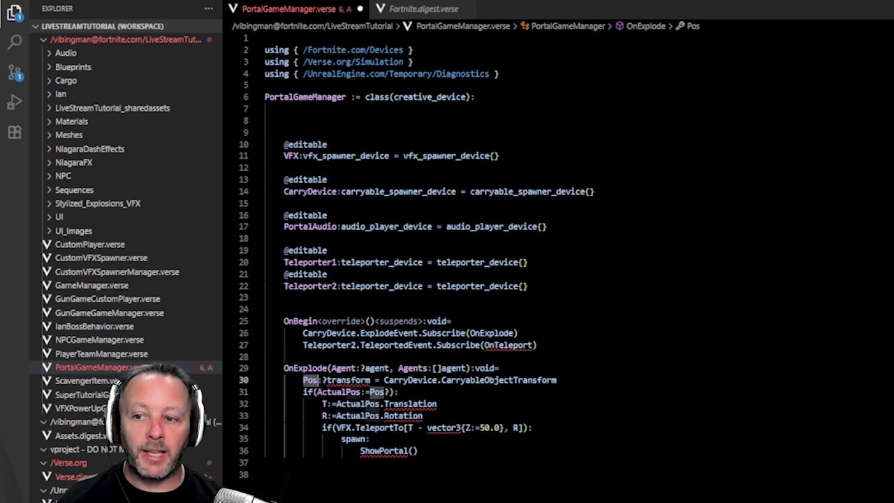
Examine how the Pos assignment feeds the if(ActualPos:=Pos?) check in OnExplode.
{"action": "left_click_drag", "start_coordinate": [557, 380], "coordinate": [312, 380]}
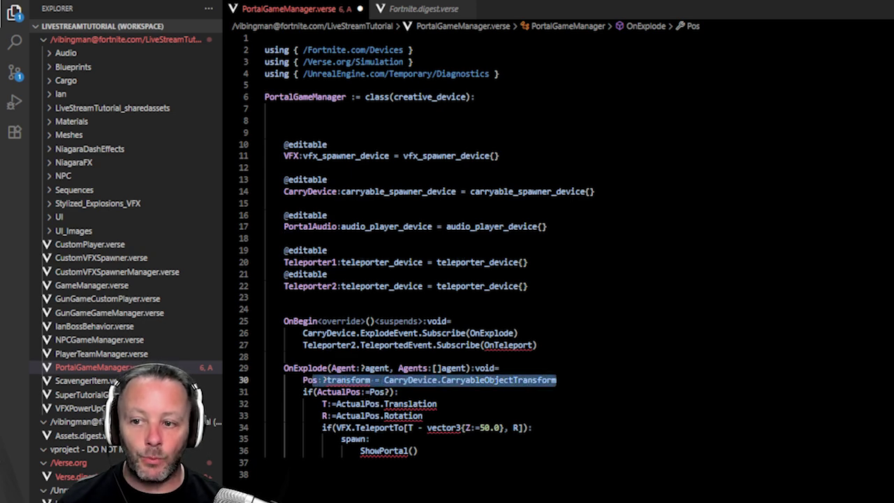
{"action": "key", "text": "Down"}
{"action": "key", "text": "Home"}
{"action": "key", "text": "shift+End"}
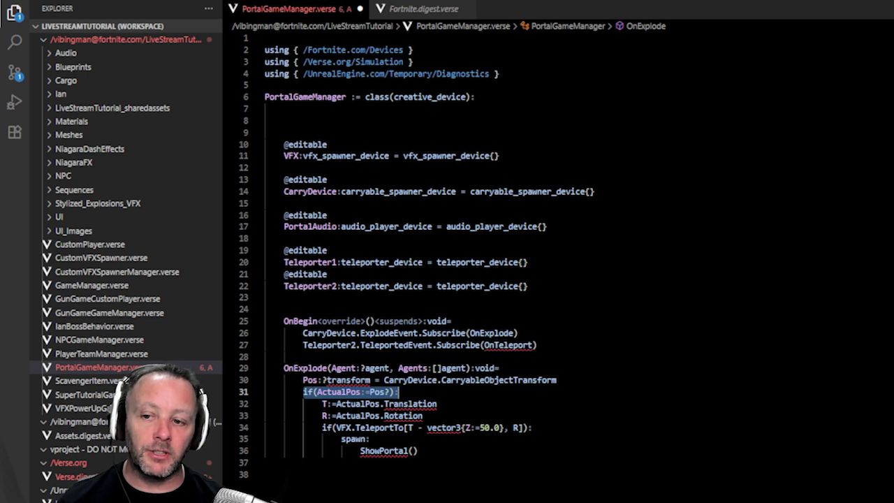
{"action": "key", "text": "Right"}
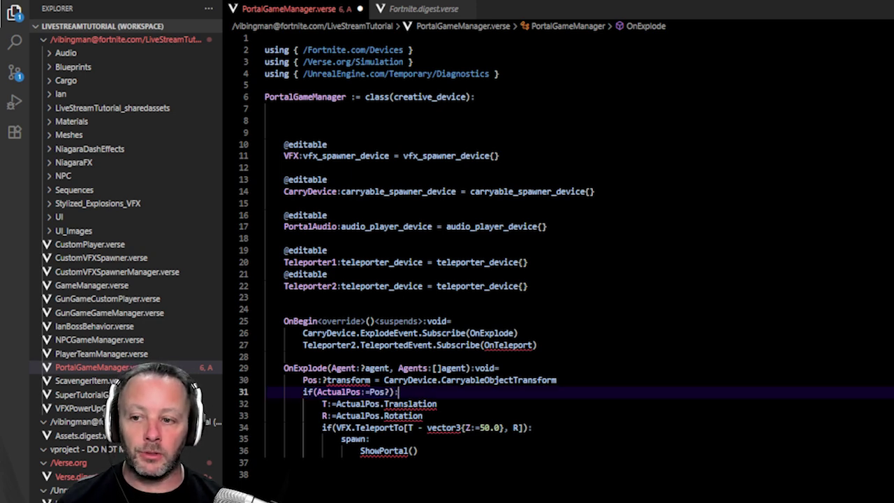
{"action": "key", "text": "shift+Up"}
{"action": "key", "text": "shift+Home"}
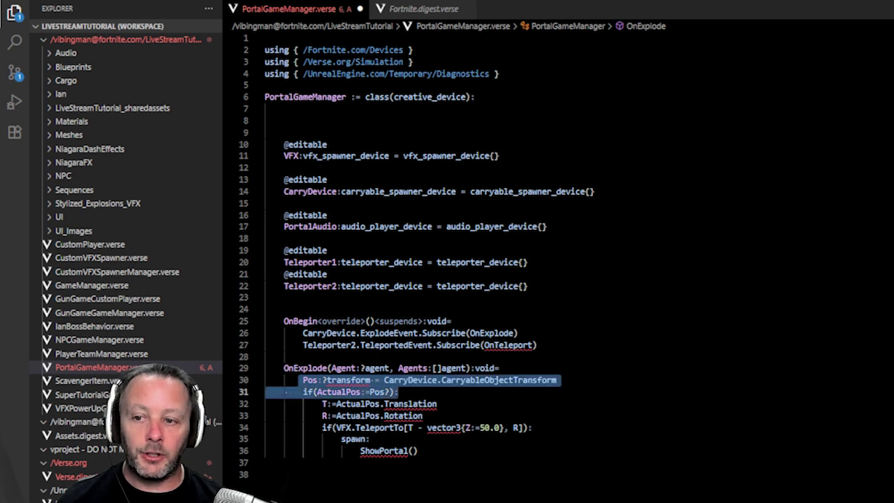
{"action": "key", "text": "Right"}
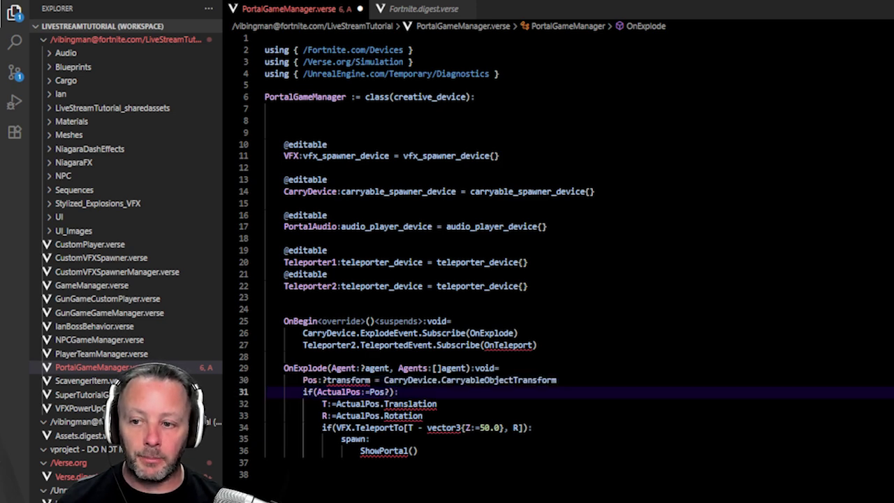
Add using { /UnrealEngine.com/Temporary/SpatialMath } below the Diagnostics import and check the transform type in OnExplode.
{"action": "mouse_move", "coordinate": [328, 380]}
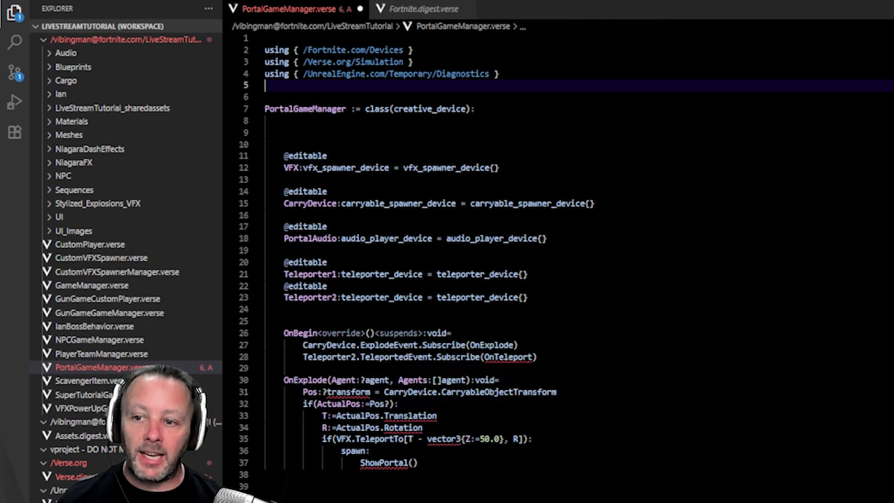
{"action": "mouse_move", "coordinate": [338, 392]}
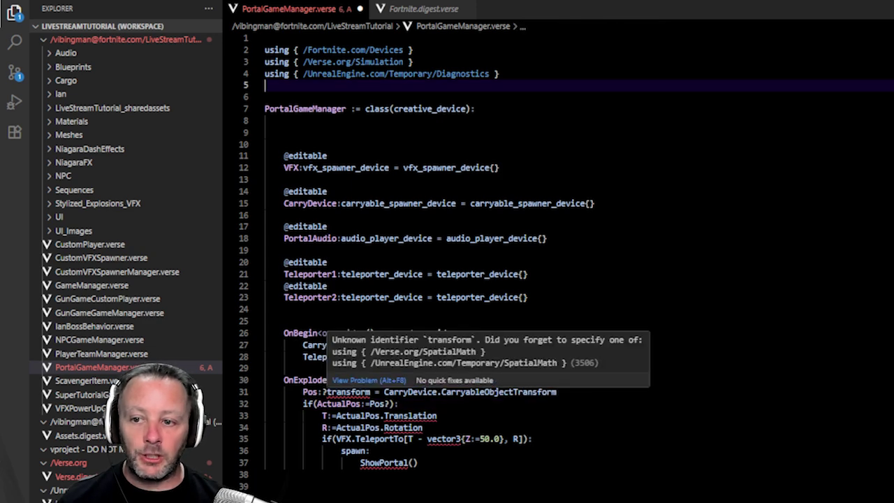
{"action": "left_click_drag", "start_coordinate": [567, 362], "coordinate": [354, 365]}
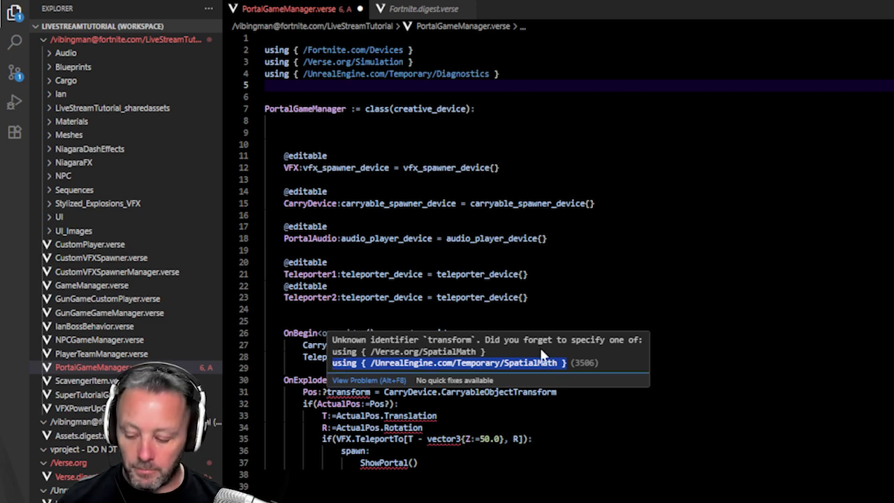
{"action": "key", "text": "ctrl+c"}
{"action": "key", "text": "ctrl+v"}
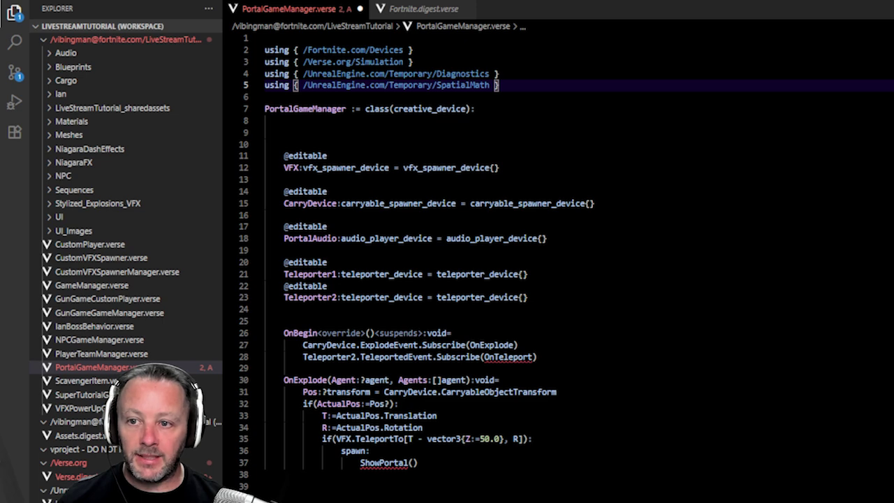
{"action": "mouse_move", "coordinate": [347, 393]}
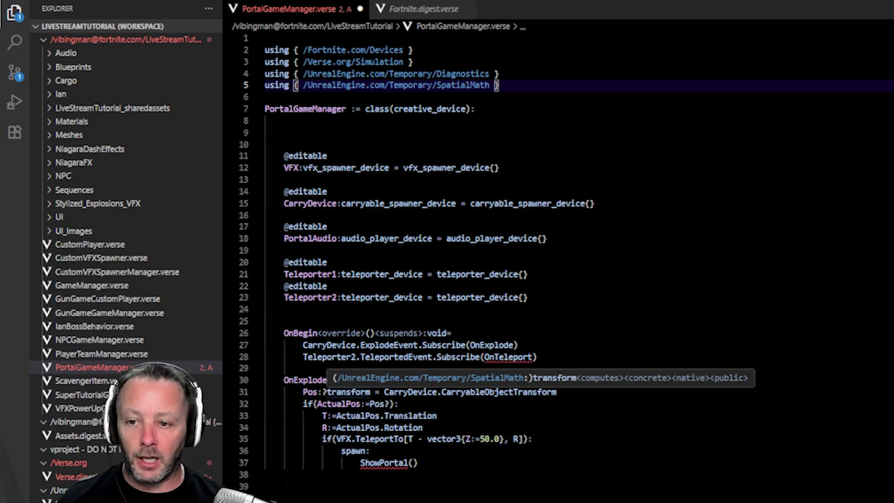
Examine how OnExplode unwraps Pos into ActualPos, stores its Translation and Rotation in T and R, and teleports VFX.
{"action": "left_click", "coordinate": [484, 391]}
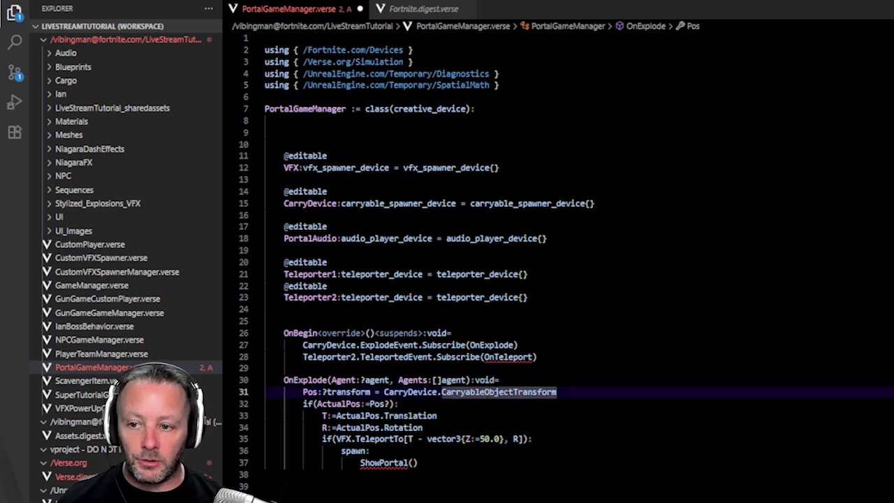
{"action": "left_click_drag", "start_coordinate": [398, 405], "coordinate": [370, 404]}
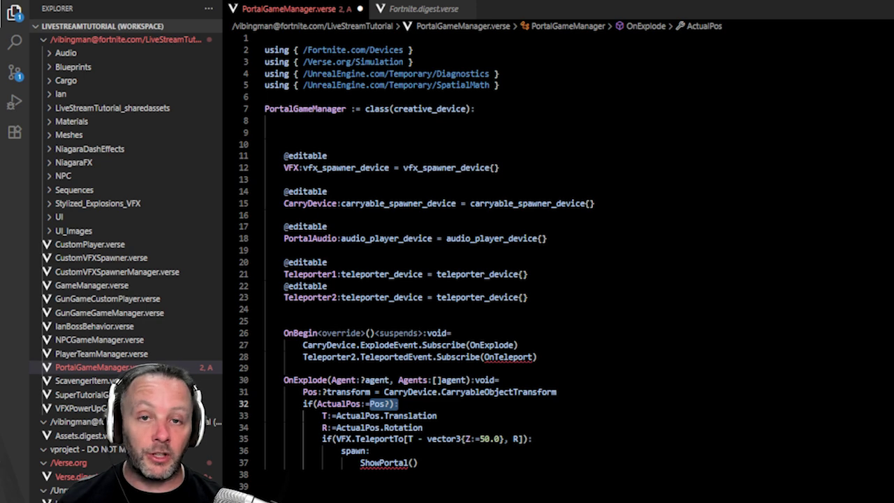
{"action": "double_click", "coordinate": [343, 404]}
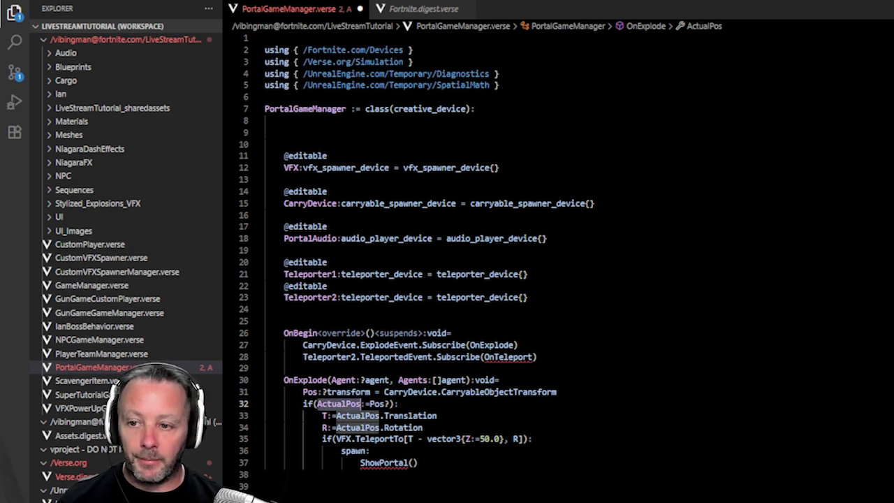
{"action": "left_click_drag", "start_coordinate": [399, 404], "coordinate": [370, 405]}
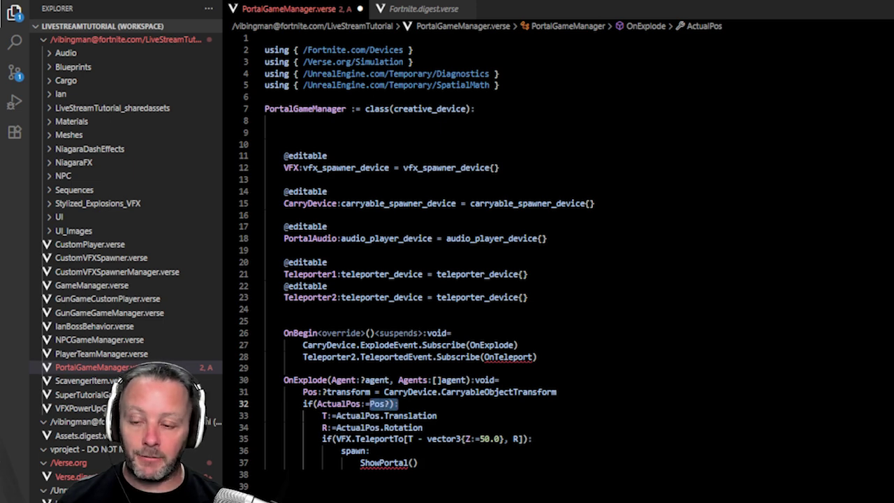
{"action": "mouse_move", "coordinate": [352, 415]}
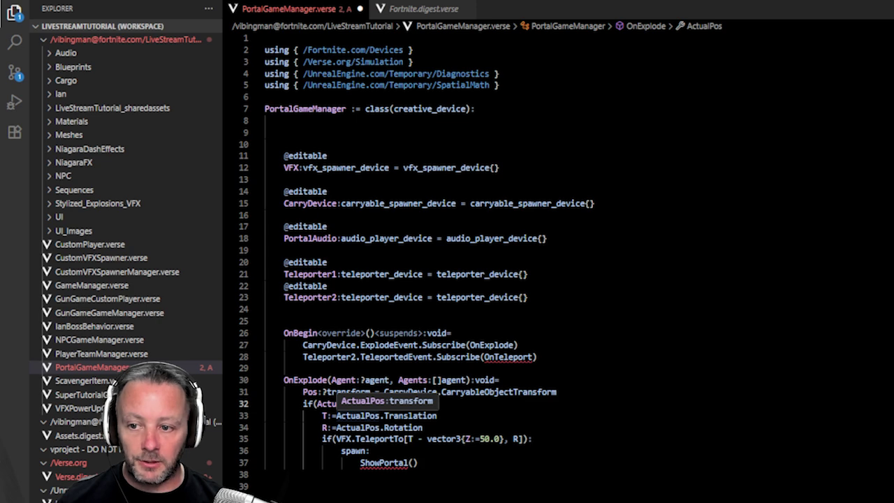
{"action": "left_click_drag", "start_coordinate": [322, 416], "coordinate": [437, 416]}
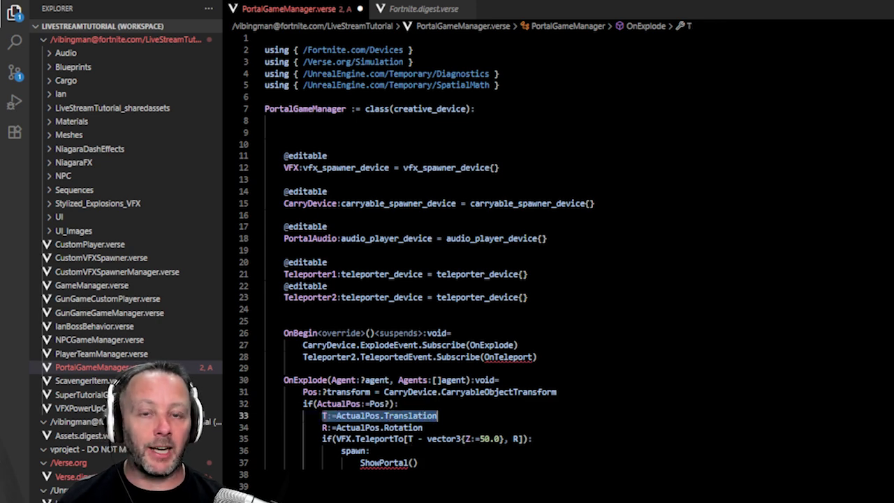
{"action": "left_click_drag", "start_coordinate": [322, 427], "coordinate": [423, 428]}
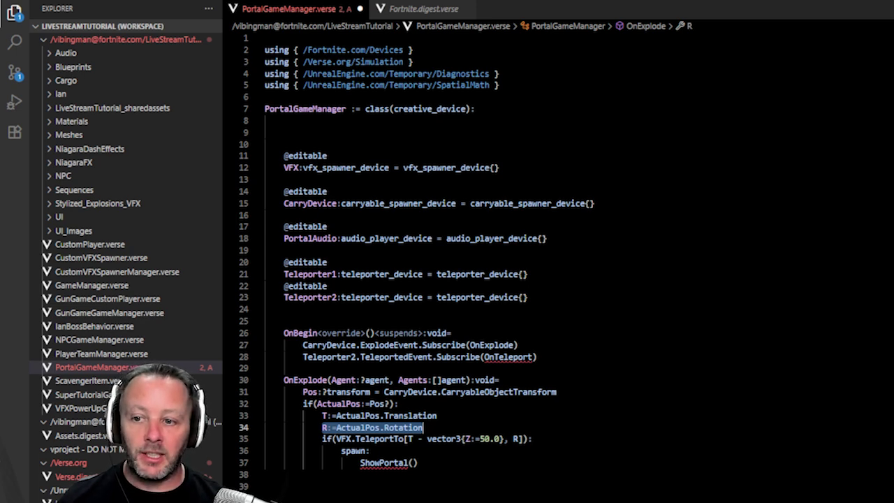
{"action": "left_click_drag", "start_coordinate": [322, 439], "coordinate": [533, 439]}
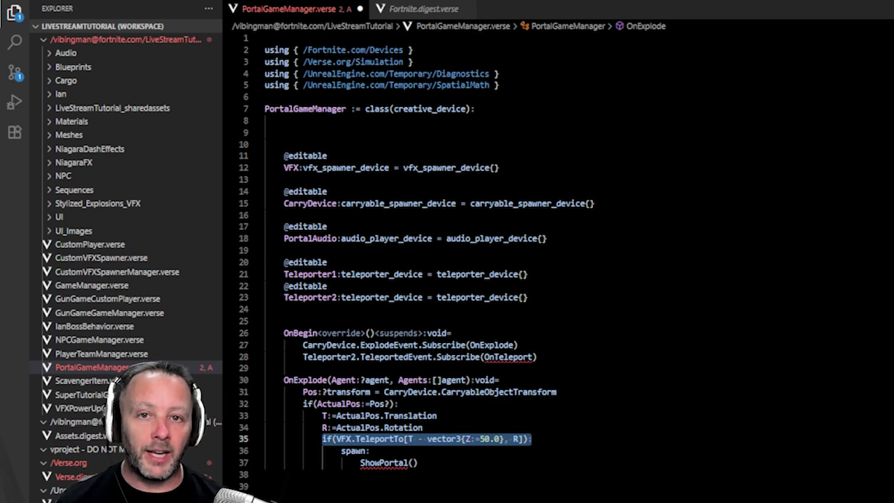
Check the Pos transform type against the ActualPos check and the VFX reference in the TeleportTo condition.
{"action": "double_click", "coordinate": [348, 392]}
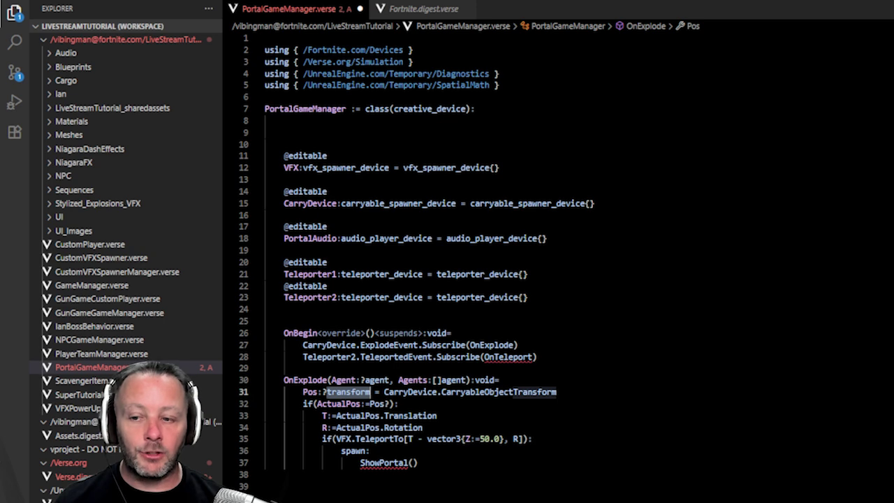
{"action": "mouse_move", "coordinate": [533, 389]}
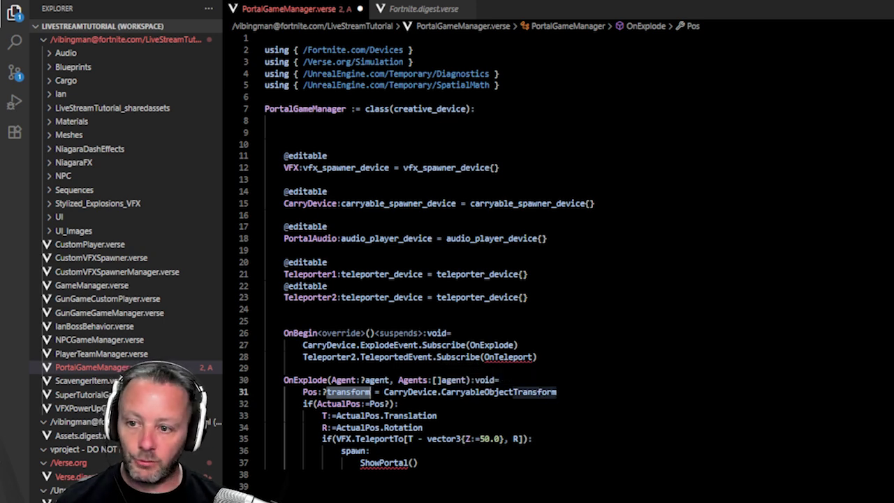
{"action": "double_click", "coordinate": [339, 405]}
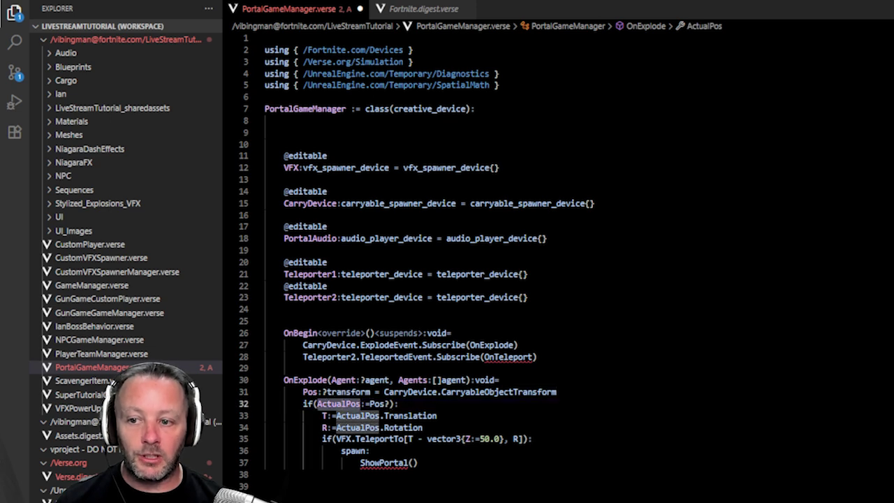
{"action": "left_click", "coordinate": [346, 393]}
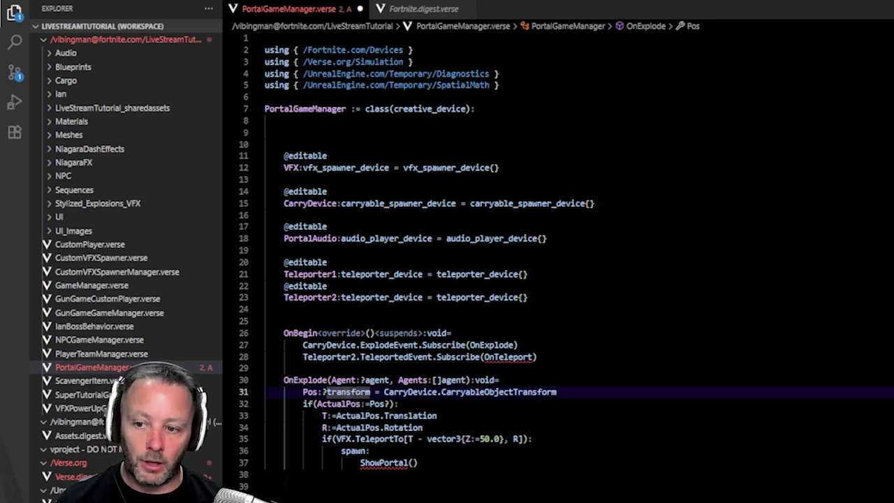
{"action": "left_click", "coordinate": [324, 440]}
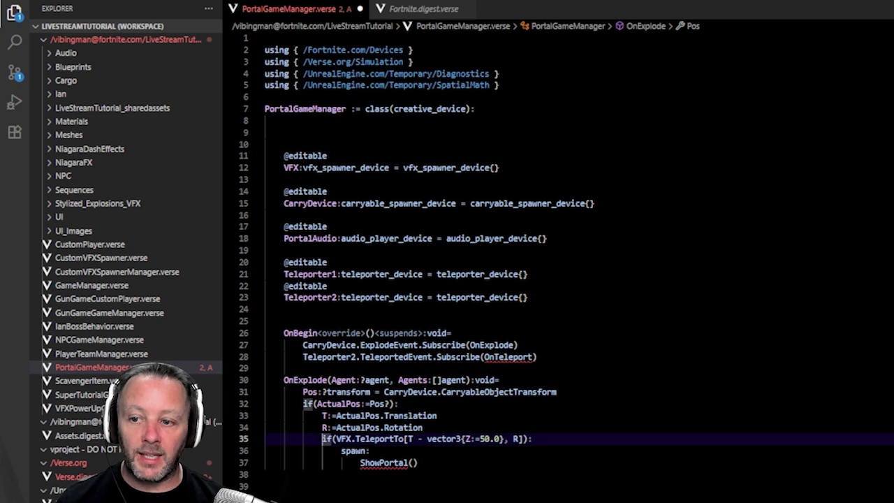
{"action": "left_click_drag", "start_coordinate": [323, 439], "coordinate": [355, 439]}
{"action": "left_click", "coordinate": [407, 439]}
{"action": "double_click", "coordinate": [344, 439]}
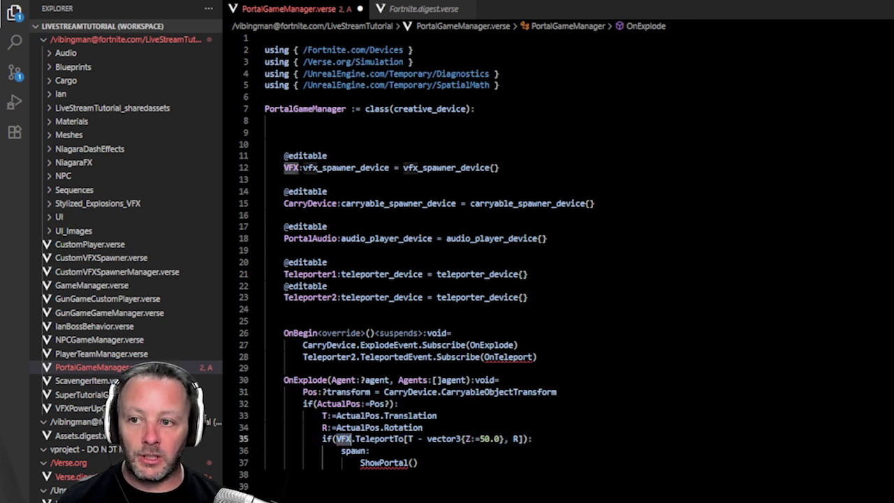
Trace vfx_spawner_device through creative_device_base to creative_object in the Fortnite digest, examine the TeleportTo overloads, and return to VFX.TeleportTo in PortalGameManager.verse.
{"action": "left_click", "coordinate": [352, 168], "text": "ctrl"}
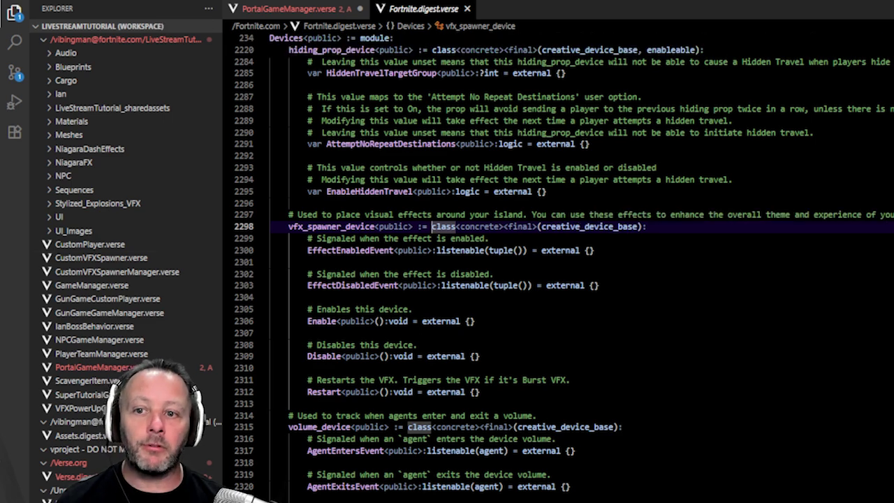
{"action": "left_click", "coordinate": [591, 228], "text": "ctrl"}
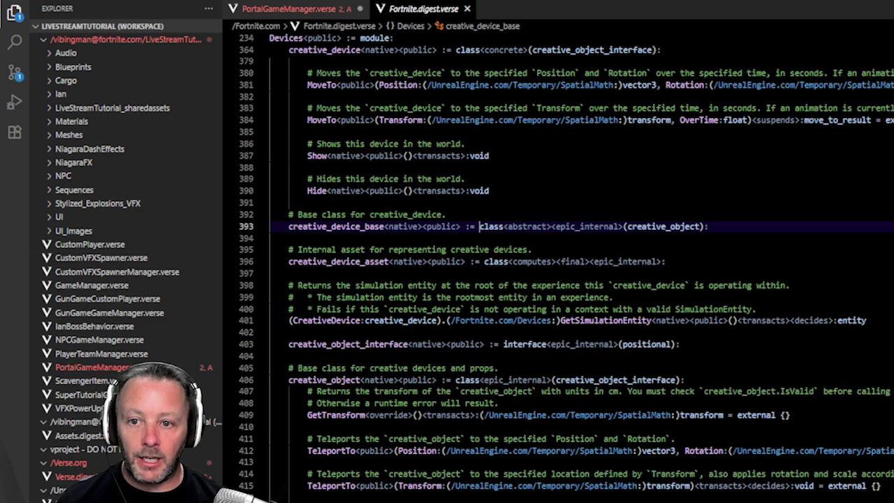
{"action": "left_click", "coordinate": [662, 226], "text": "ctrl"}
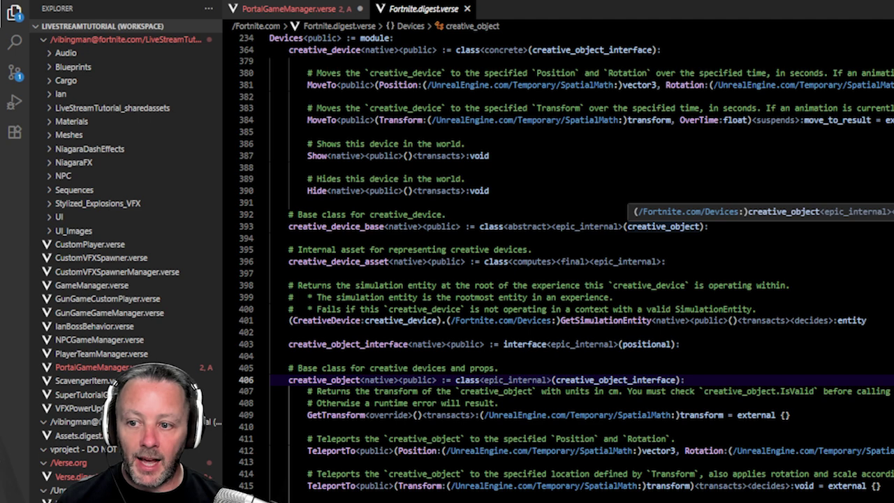
{"action": "left_click_drag", "start_coordinate": [308, 450], "coordinate": [883, 487]}
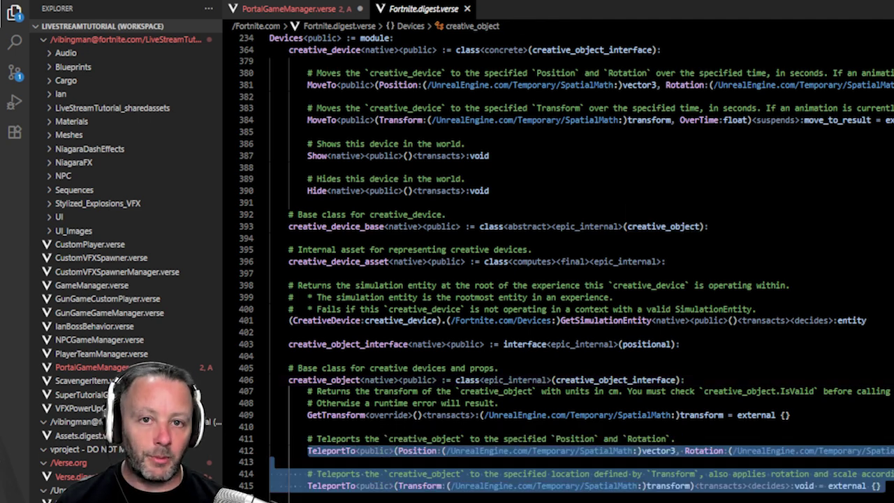
{"action": "left_click", "coordinate": [322, 10]}
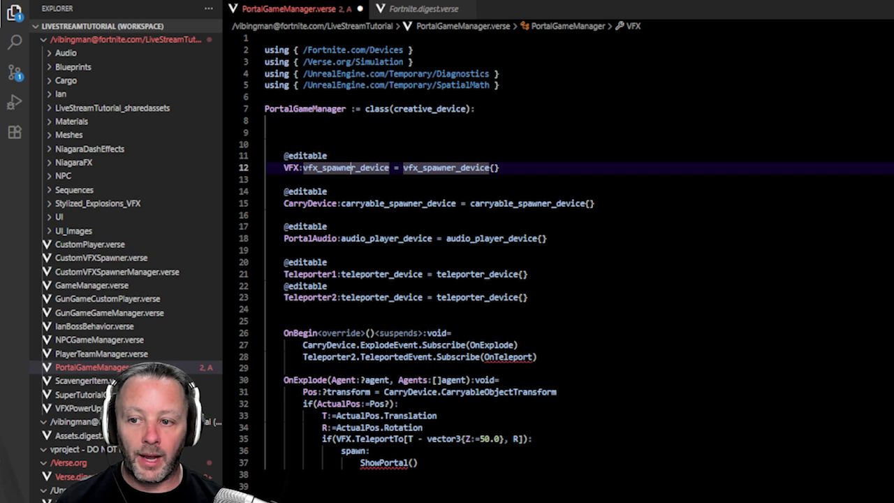
{"action": "double_click", "coordinate": [380, 440]}
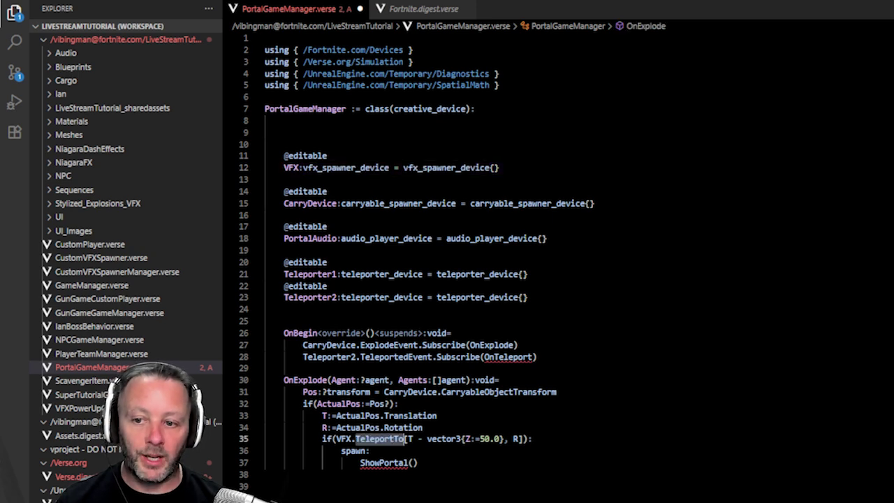
{"action": "left_click", "coordinate": [351, 439]}
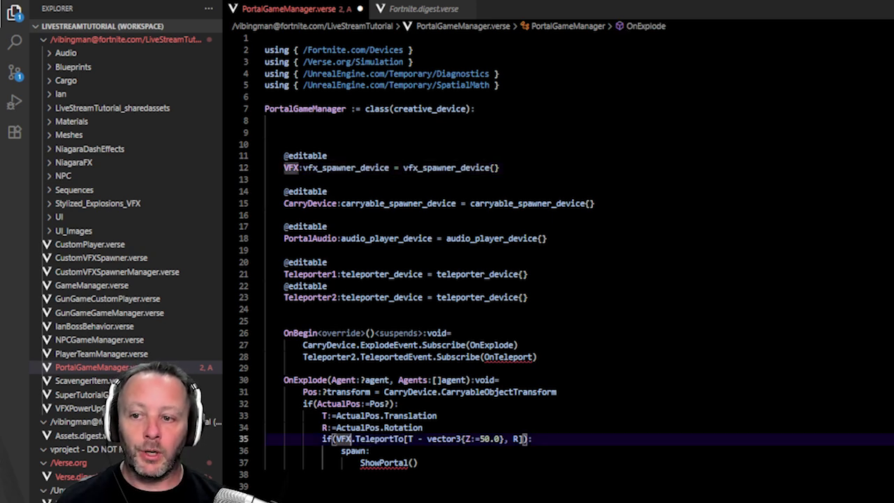
Review the complete OnExplode function from its signature to the ShowPortal() call.
{"action": "left_click_drag", "start_coordinate": [279, 380], "coordinate": [327, 381]}
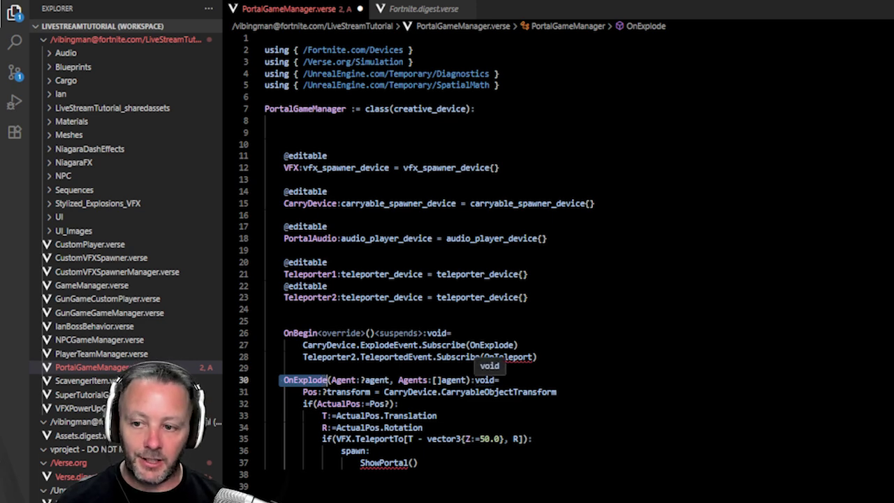
{"action": "key", "text": "shift+Down"}
{"action": "key", "text": "shift+Down"}
{"action": "key", "text": "shift+Down"}
{"action": "key", "text": "shift+Down"}
{"action": "key", "text": "shift+Down"}
{"action": "key", "text": "shift+Down"}
{"action": "key", "text": "shift+Down"}
{"action": "key", "text": "shift+End"}
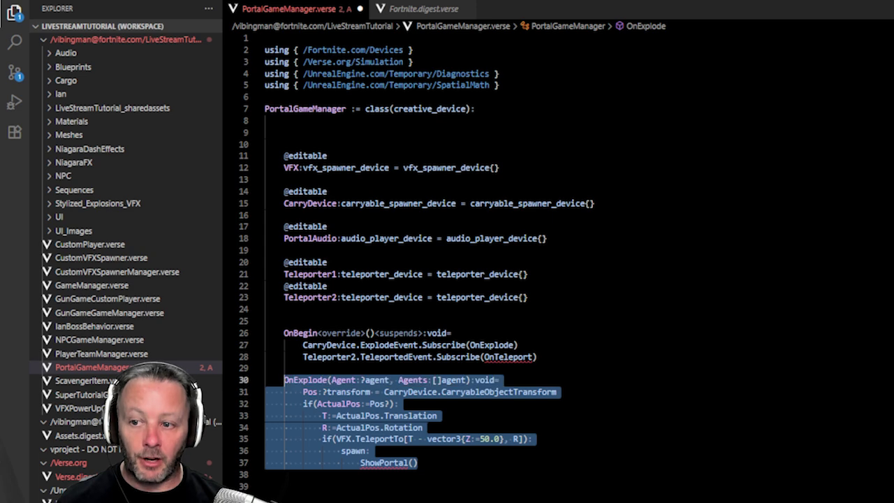
Review the Pos:?transform assignment from CarryDevice.CarryableObjectTransform and the if(ActualPos:=Pos?) check below it.
{"action": "left_click", "coordinate": [556, 392]}
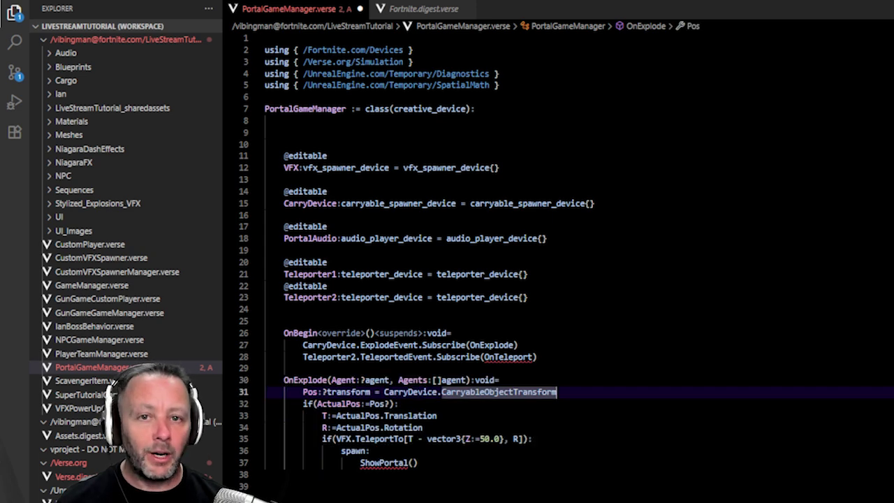
{"action": "key", "text": "ctrl+shift+Left"}
{"action": "key", "text": "ctrl+shift+Left"}
{"action": "key", "text": "ctrl+shift+Left"}
{"action": "key", "text": "ctrl+shift+Left"}
{"action": "key", "text": "ctrl+shift+Left"}
{"action": "key", "text": "ctrl+shift+Left"}
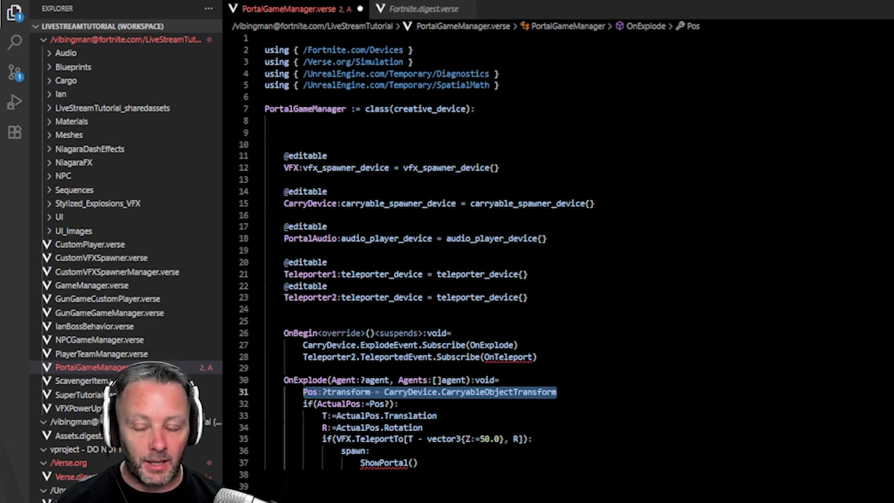
{"action": "left_click_drag", "start_coordinate": [395, 404], "coordinate": [303, 404]}
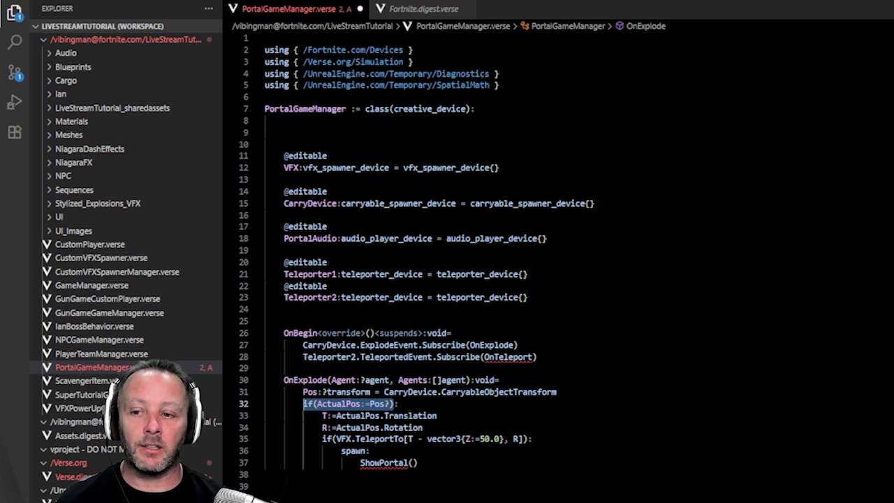
Examine the Translation and Rotation members, the vector3{Z:=50.0} offset in TeleportTo, and the SpatialMath import that supports it.
{"action": "mouse_move", "coordinate": [396, 418]}
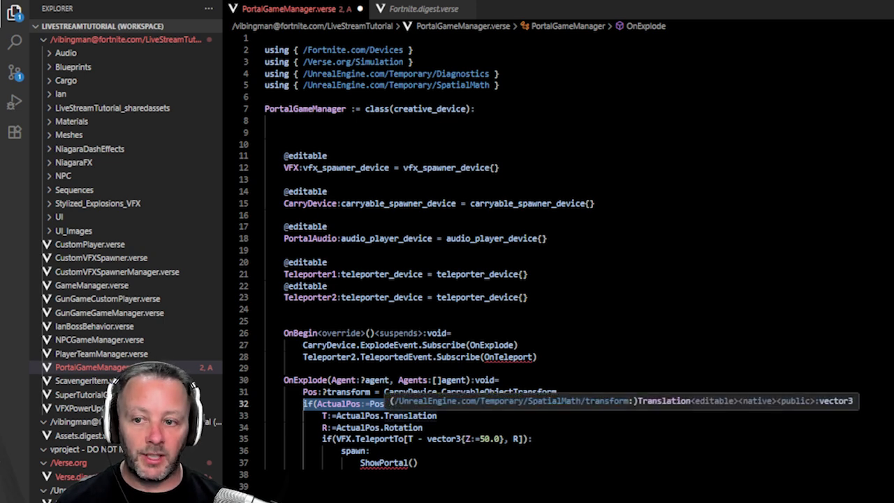
{"action": "double_click", "coordinate": [405, 428]}
{"action": "left_click_drag", "start_coordinate": [533, 440], "coordinate": [322, 439]}
{"action": "left_click", "coordinate": [466, 439]}
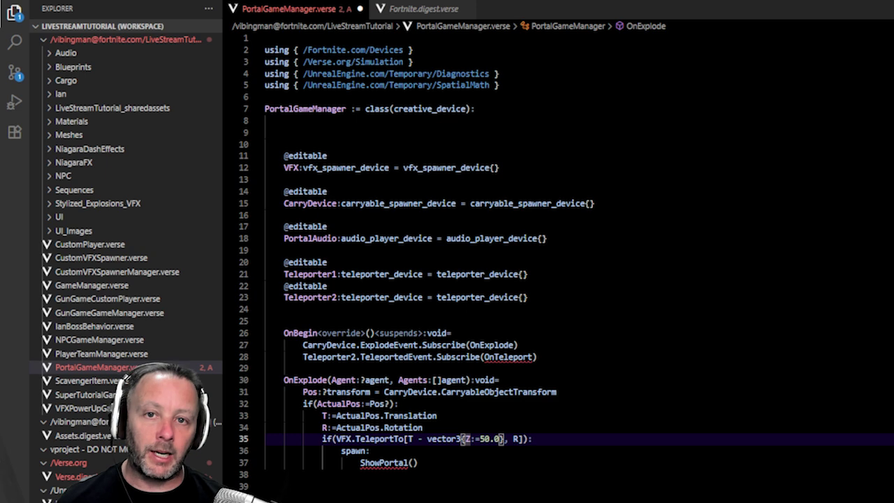
{"action": "left_click", "coordinate": [424, 427]}
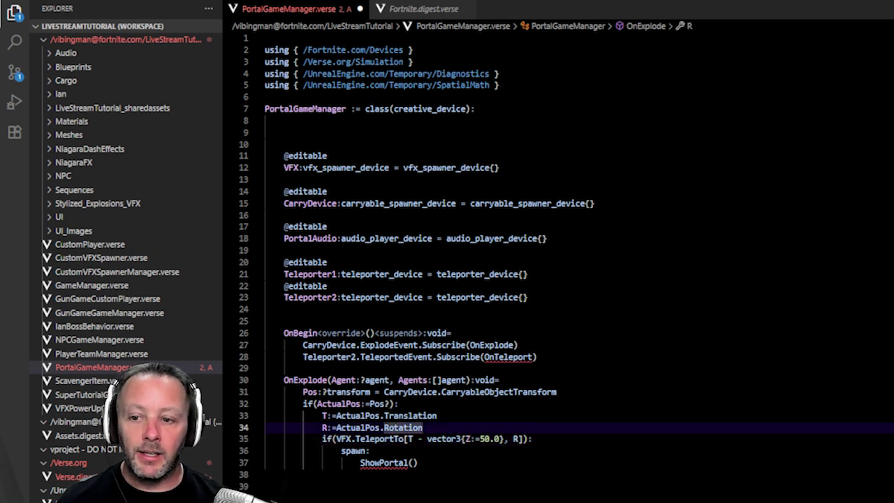
{"action": "left_click_drag", "start_coordinate": [427, 439], "coordinate": [505, 438]}
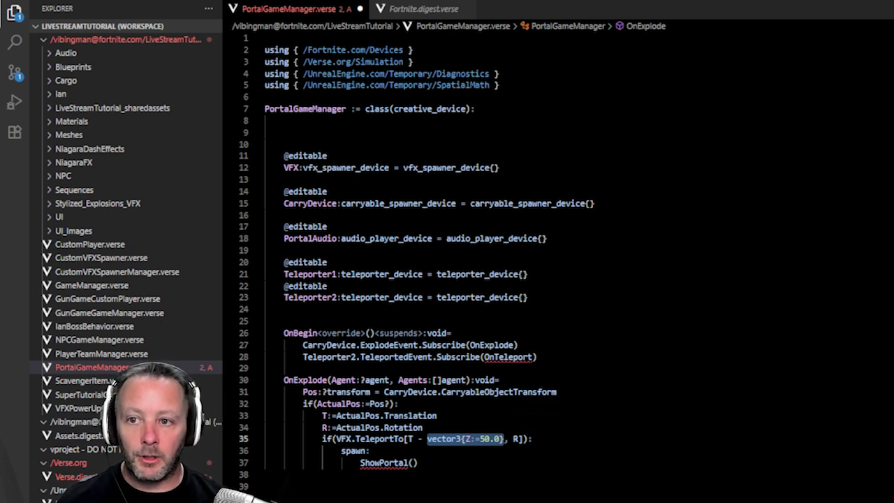
{"action": "left_click_drag", "start_coordinate": [500, 85], "coordinate": [294, 85]}
{"action": "left_click", "coordinate": [517, 439]}
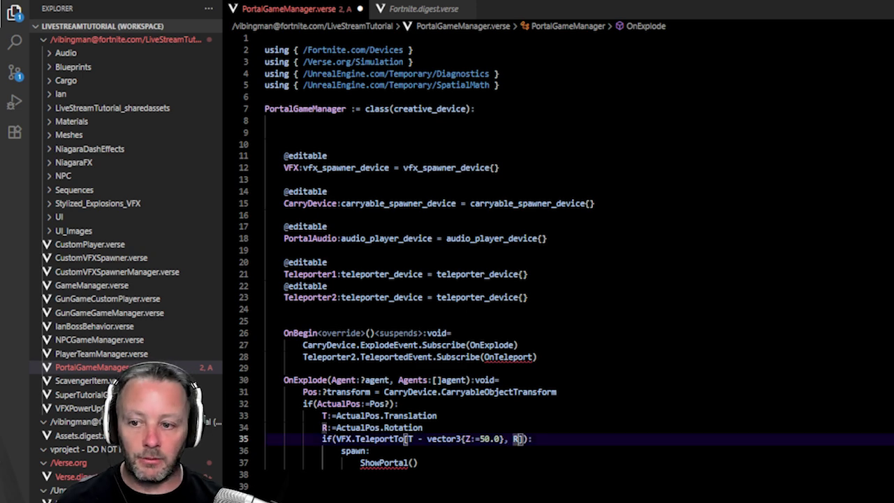
Examine the R rotation assignment, the VFX.TeleportTo condition, and the spawn block that calls ShowPortal().
{"action": "left_click_drag", "start_coordinate": [423, 427], "coordinate": [322, 427]}
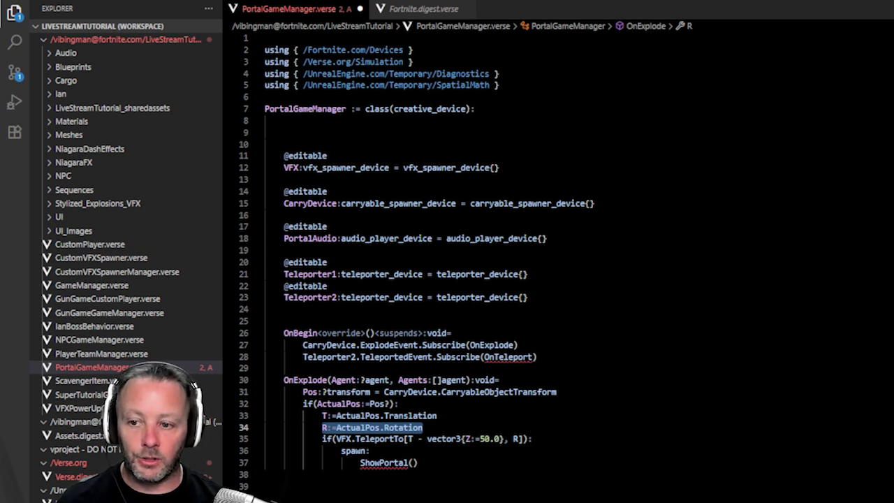
{"action": "left_click_drag", "start_coordinate": [408, 439], "coordinate": [322, 439]}
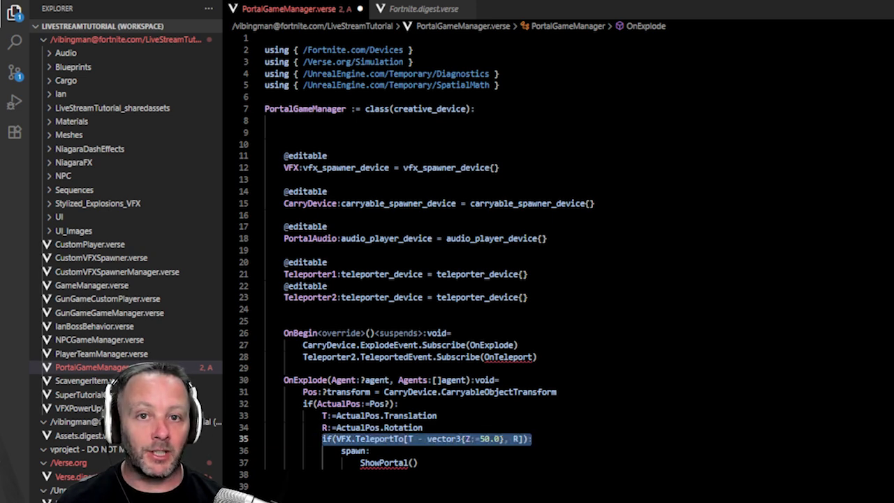
{"action": "left_click", "coordinate": [371, 450]}
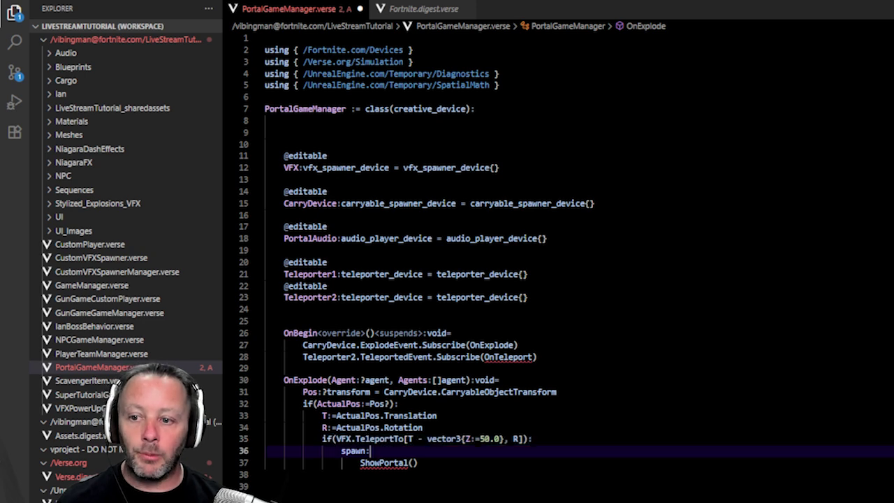
{"action": "left_click_drag", "start_coordinate": [341, 451], "coordinate": [419, 462]}
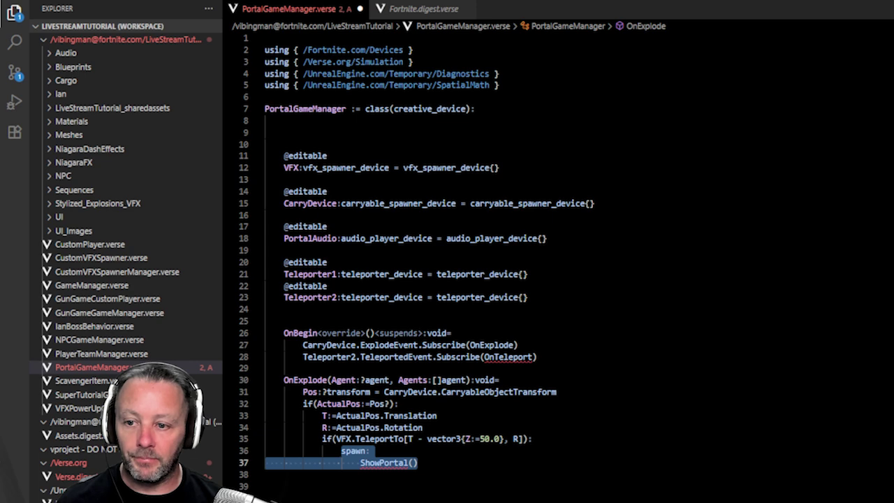
Add the OnTeleport(Agent:agent):void handler that disables VFX, Teleporter1 and Teleporter2 and stops PortalAudio, and save the script.
{"action": "double_click", "coordinate": [522, 357]}
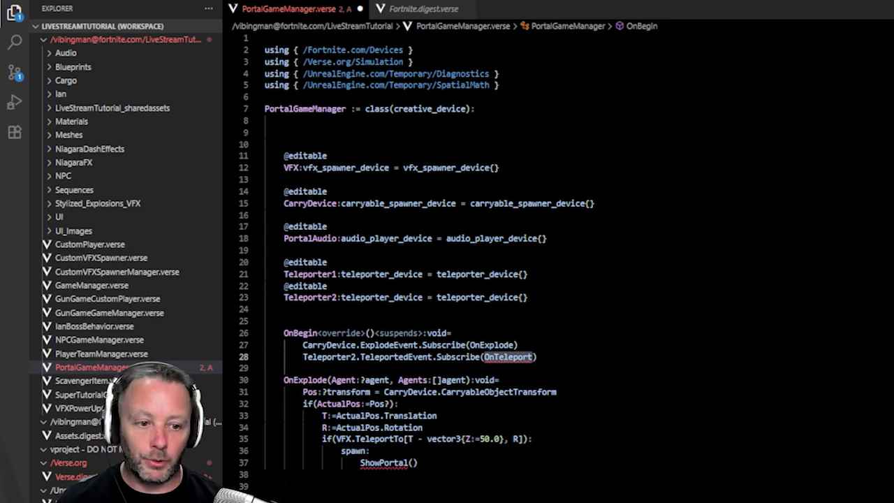
{"action": "key", "text": "ctrl+s"}
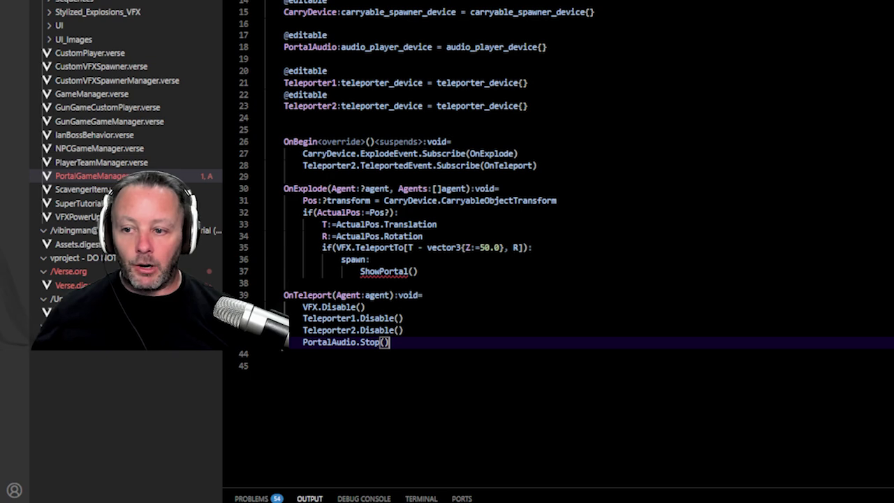
{"action": "left_click", "coordinate": [329, 295]}
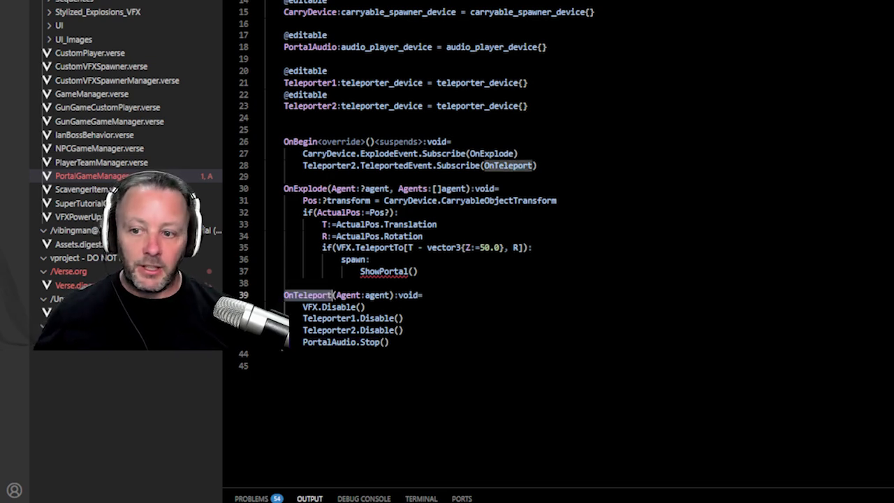
Review the OnTeleport function's body line by line, from VFX.Disable() and the teleporter Disable() calls to PortalAudio.Stop().
{"action": "left_click_drag", "start_coordinate": [303, 307], "coordinate": [367, 306]}
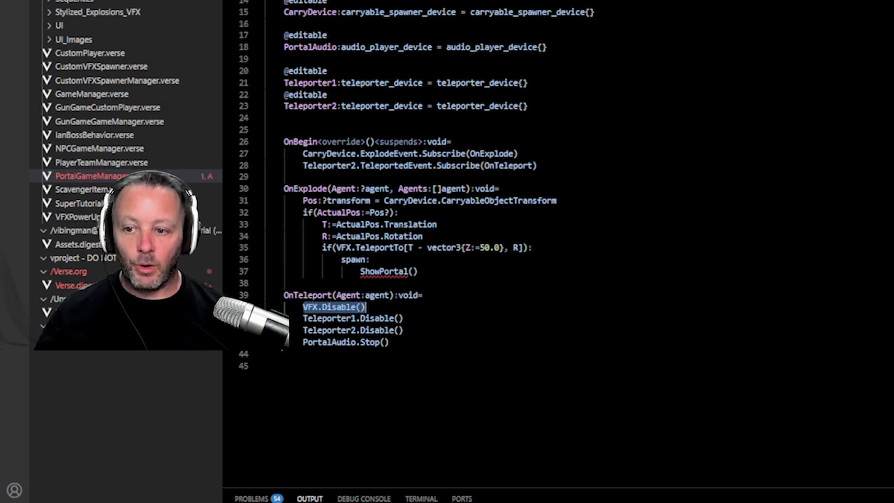
{"action": "key", "text": "Down"}
{"action": "key", "text": "Home"}
{"action": "key", "text": "shift+Down"}
{"action": "key", "text": "shift+End"}
{"action": "left_click_drag", "start_coordinate": [389, 342], "coordinate": [303, 342]}
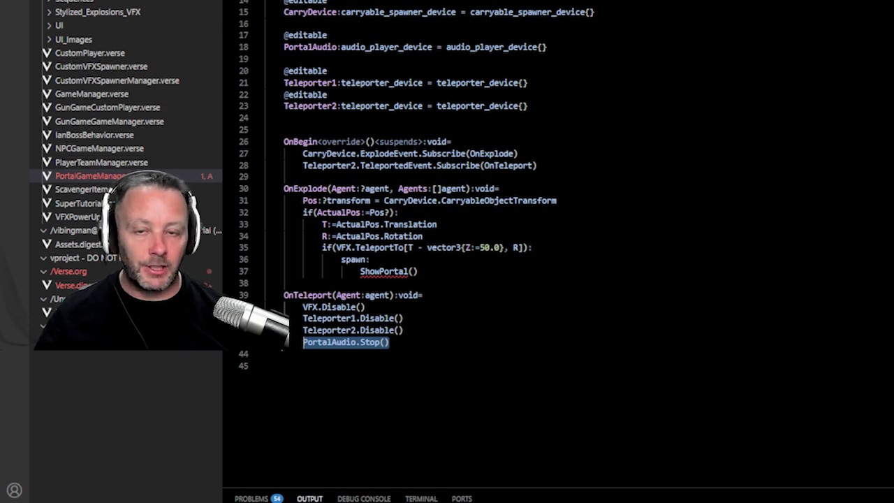
{"action": "left_click", "coordinate": [404, 319]}
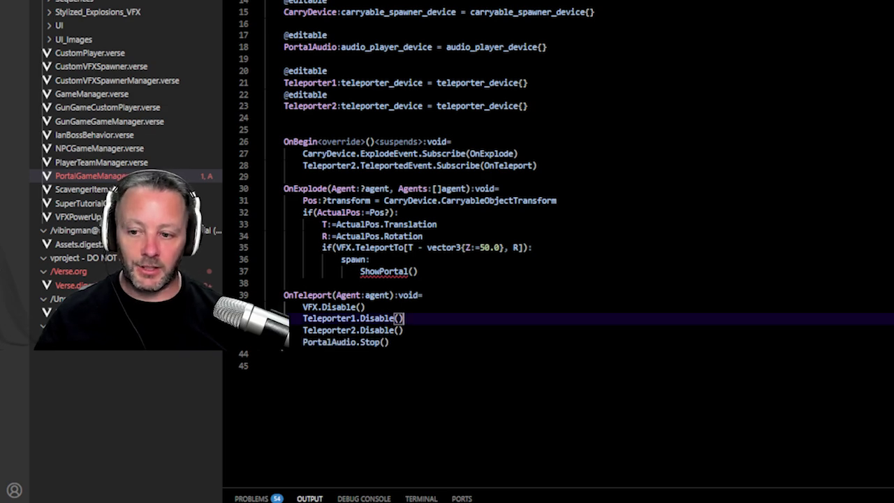
{"action": "left_click_drag", "start_coordinate": [390, 343], "coordinate": [279, 296]}
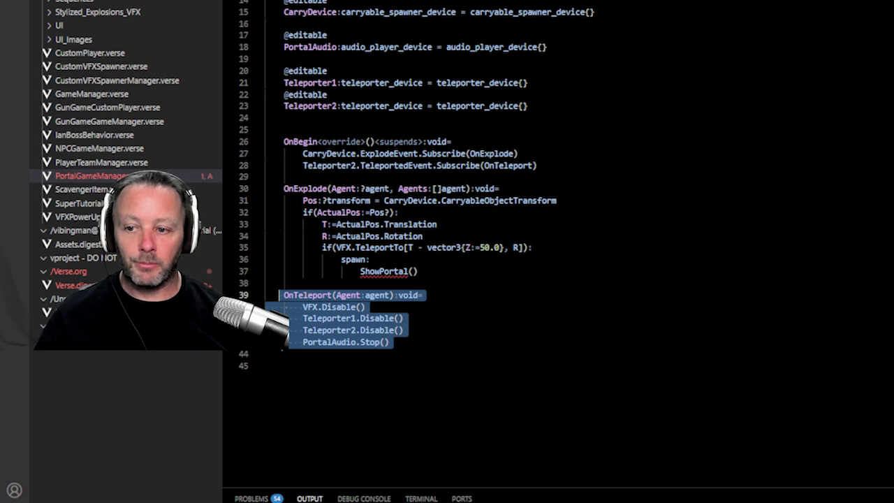
Examine the spawn block in OnExplode, the ShowPortal()<suspends>:void signature and the Sleep(0.5) call that opens the function.
{"action": "left_click_drag", "start_coordinate": [419, 272], "coordinate": [342, 260]}
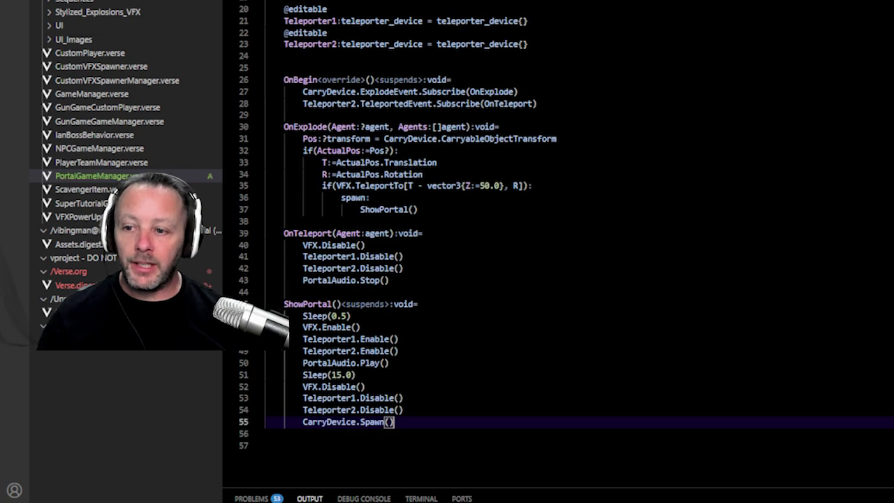
{"action": "double_click", "coordinate": [307, 304]}
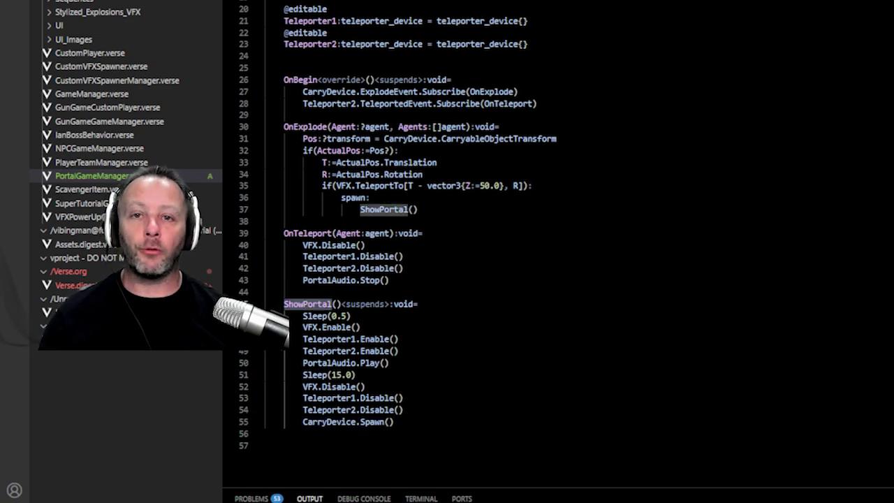
{"action": "scroll", "coordinate": [448, 245], "scroll_direction": "up", "scroll_amount": 1}
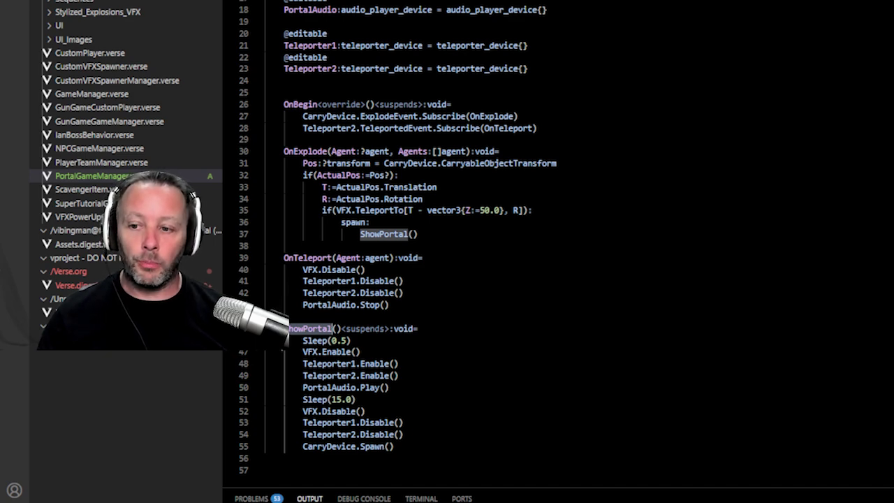
{"action": "double_click", "coordinate": [362, 328]}
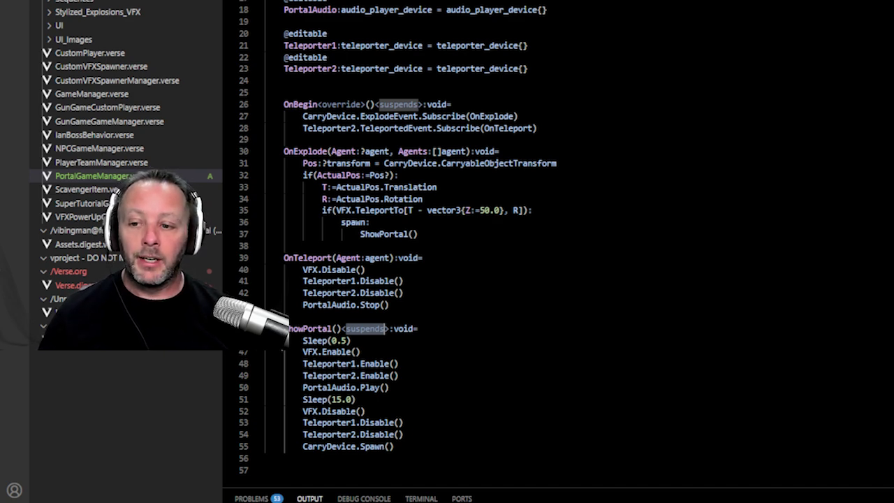
{"action": "left_click_drag", "start_coordinate": [352, 340], "coordinate": [303, 341]}
{"action": "left_click", "coordinate": [351, 340]}
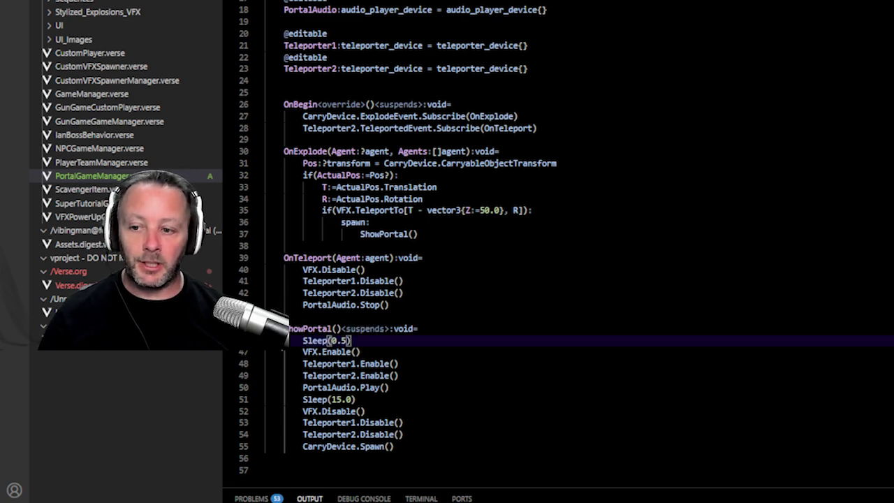
{"action": "key", "text": "shift+Home"}
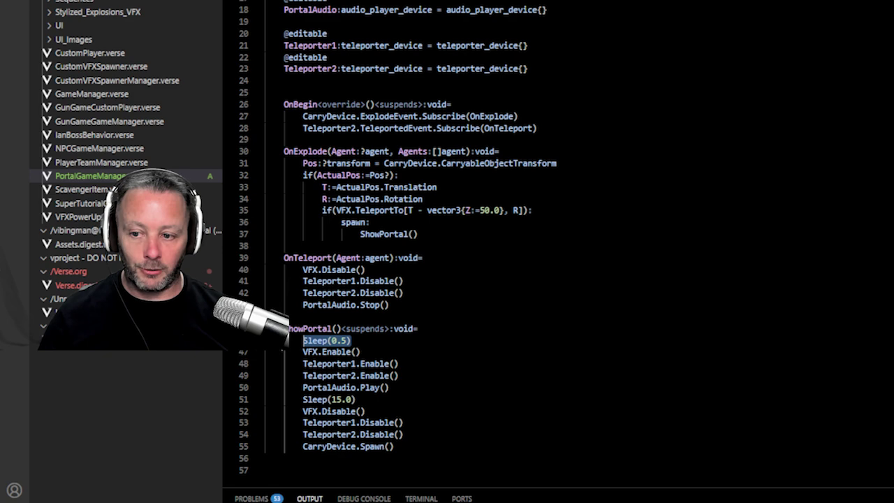
{"action": "key", "text": "End"}
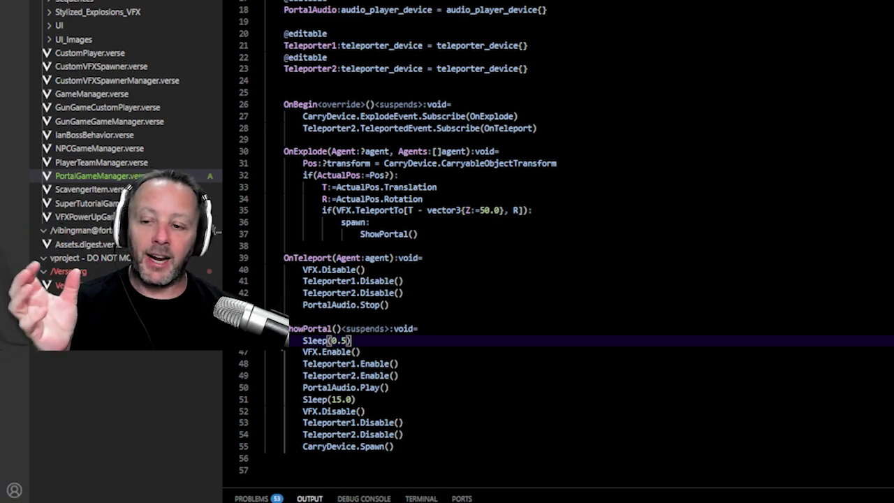
Review ShowPortal's activation lines from VFX.Enable() to Sleep(15.0), relating them to the VFX.TeleportTo condition in OnExplode.
{"action": "left_click_drag", "start_coordinate": [361, 352], "coordinate": [303, 352]}
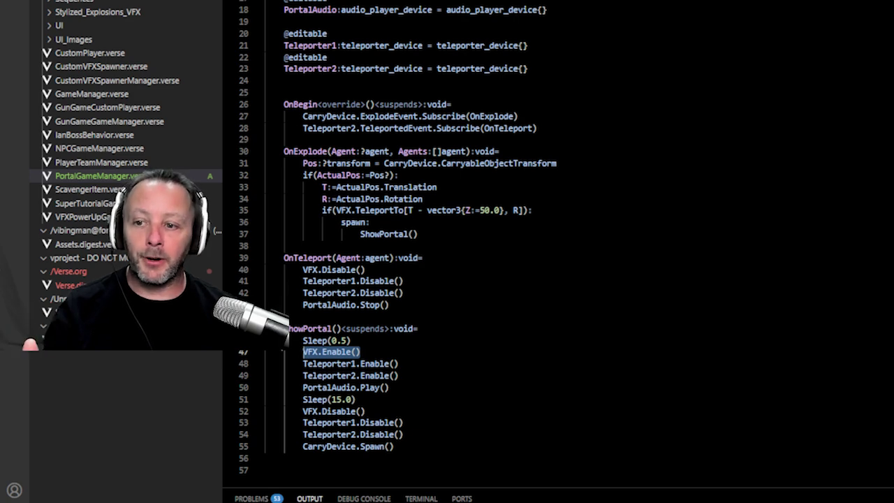
{"action": "left_click_drag", "start_coordinate": [337, 210], "coordinate": [533, 210]}
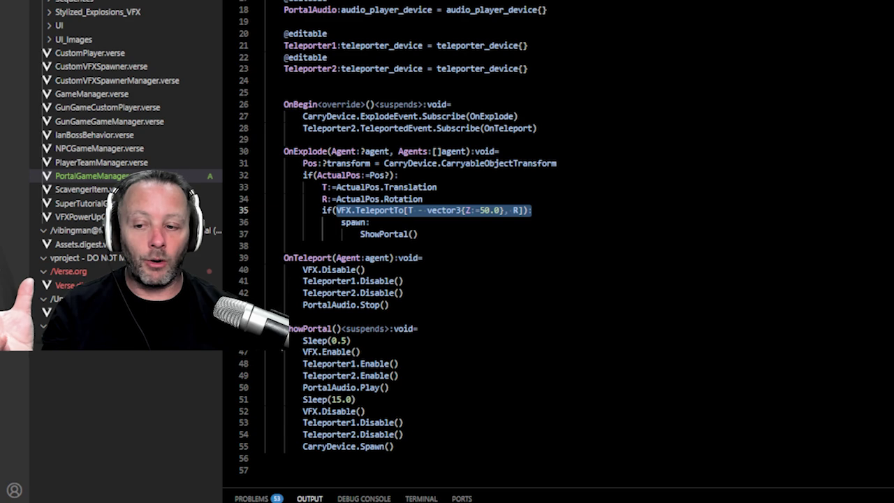
{"action": "left_click_drag", "start_coordinate": [303, 363], "coordinate": [399, 375]}
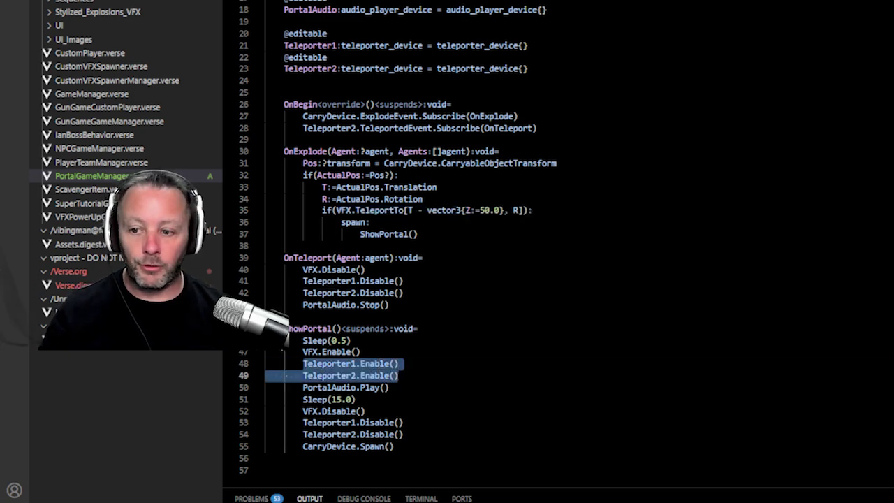
{"action": "left_click_drag", "start_coordinate": [389, 387], "coordinate": [303, 387]}
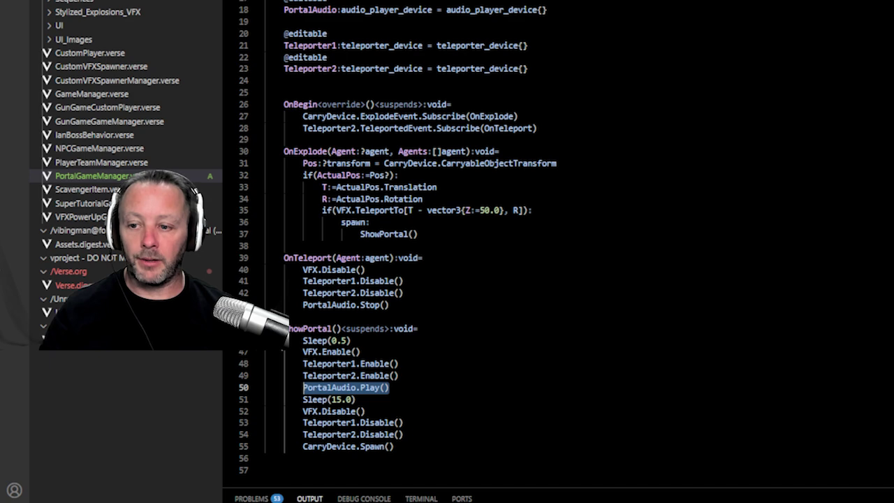
{"action": "left_click_drag", "start_coordinate": [356, 399], "coordinate": [303, 398]}
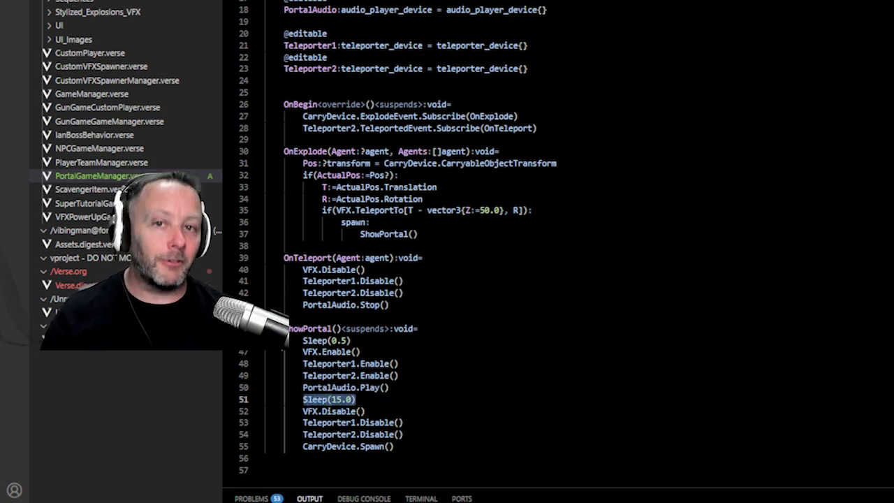
Review ShowPortal's closing VFX and teleporter Disable() calls and CarryDevice.Spawn(), and look over the complete PortalGameManager code.
{"action": "left_click_drag", "start_coordinate": [365, 411], "coordinate": [302, 411]}
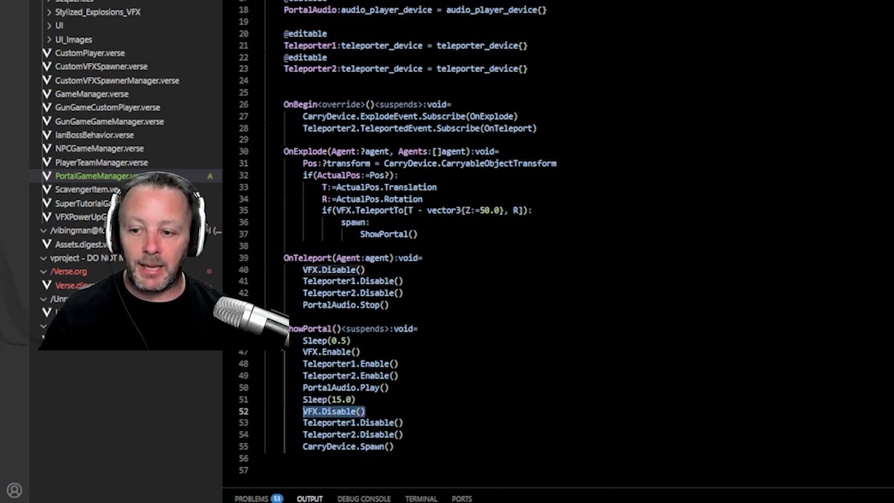
{"action": "left_click_drag", "start_coordinate": [404, 433], "coordinate": [302, 423]}
{"action": "left_click_drag", "start_coordinate": [394, 446], "coordinate": [302, 446]}
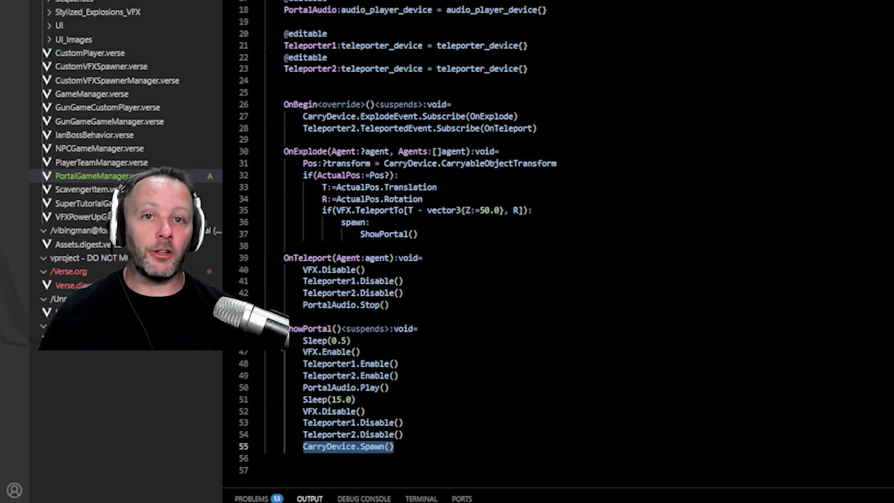
{"action": "left_click", "coordinate": [395, 446]}
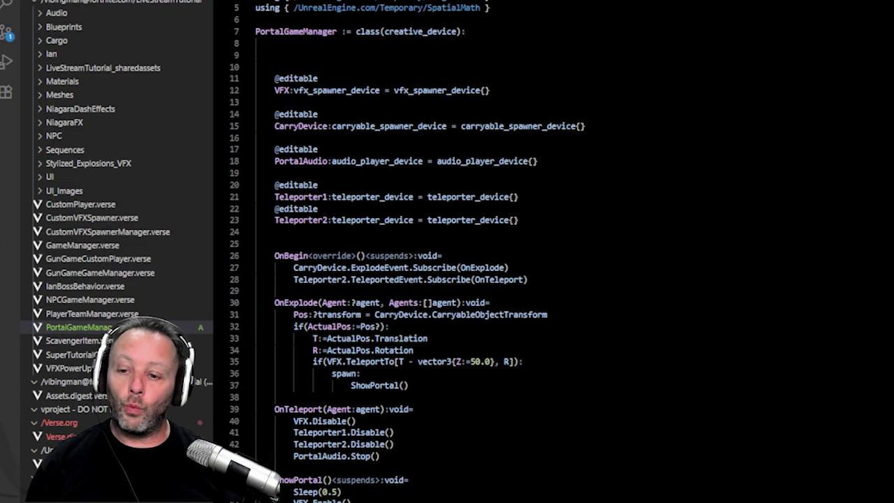
{"action": "left_click_drag", "start_coordinate": [391, 502], "coordinate": [257, 20]}
{"action": "left_click", "coordinate": [391, 469]}
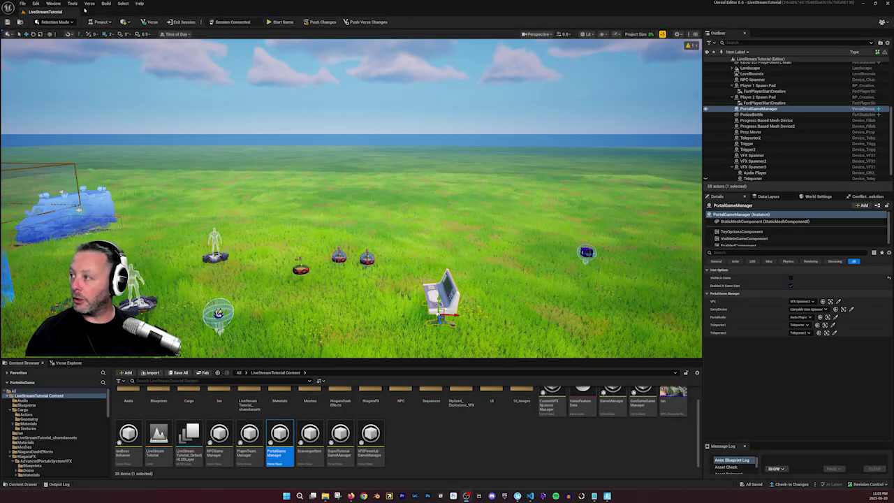
Switch to Unreal Editor and build the project's Verse code.
{"action": "left_click", "coordinate": [88, 3]}
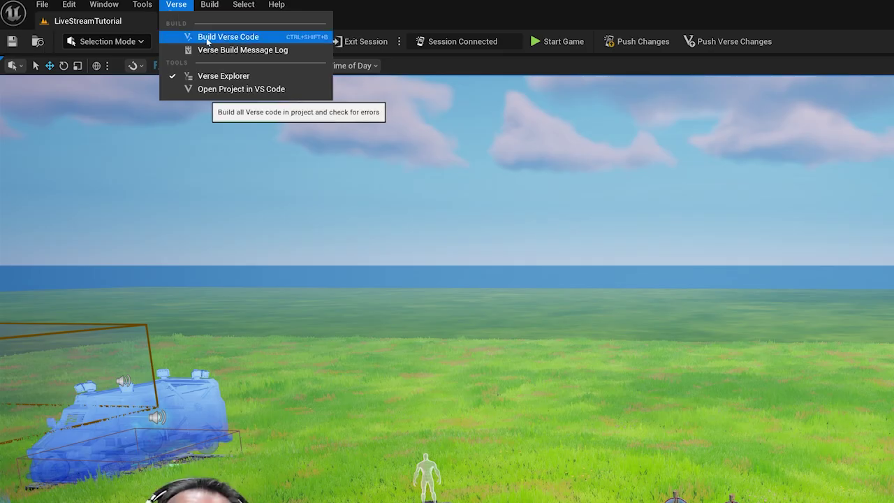
{"action": "left_click", "coordinate": [207, 39]}
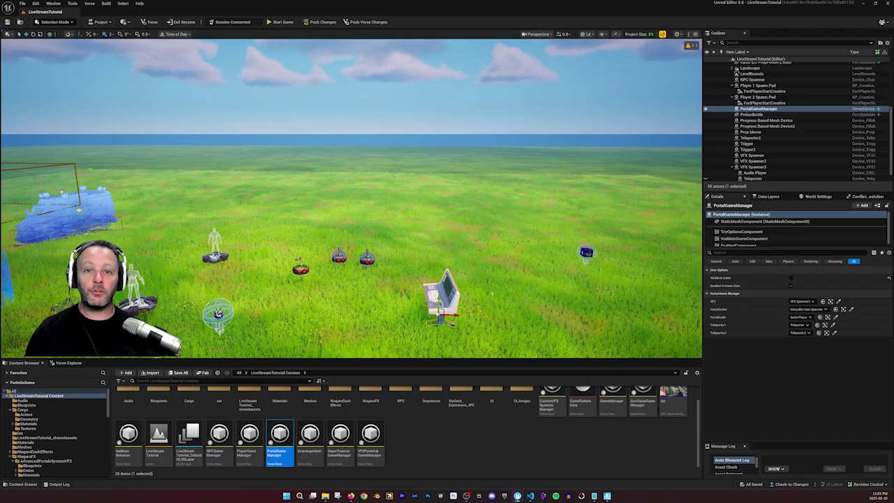